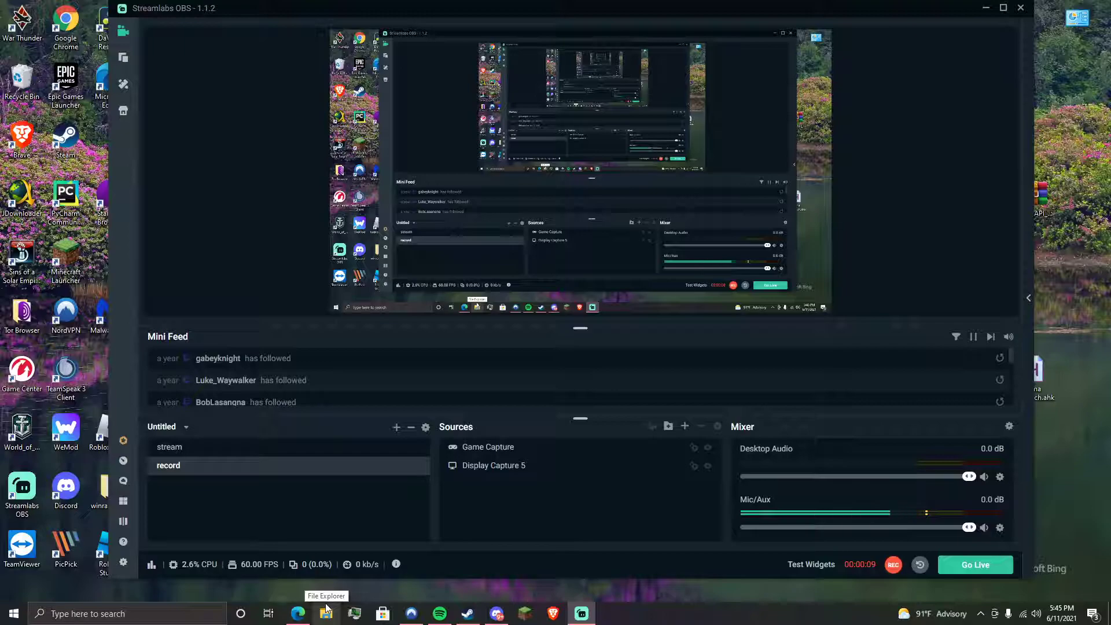
- Open File Explorer at the Steam common games folder and check its full path
{"action": "left_click", "coordinate": [326, 611]}
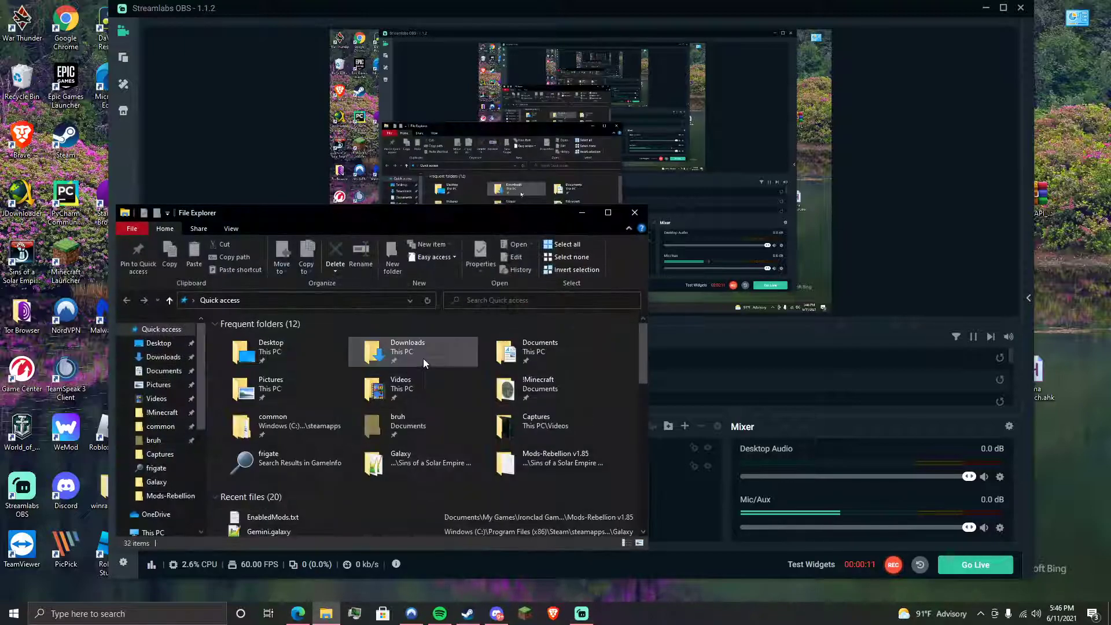
{"action": "scroll", "coordinate": [168, 427], "scroll_direction": "down", "scroll_amount": 1}
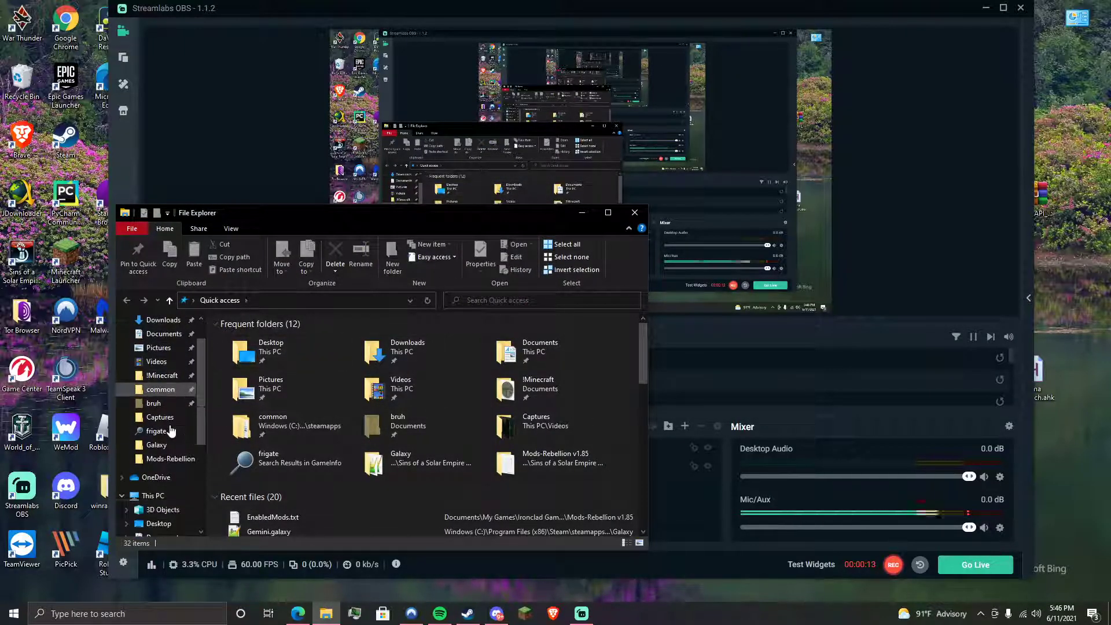
{"action": "left_click", "coordinate": [150, 392]}
{"action": "scroll", "coordinate": [346, 416], "scroll_direction": "down", "scroll_amount": 6}
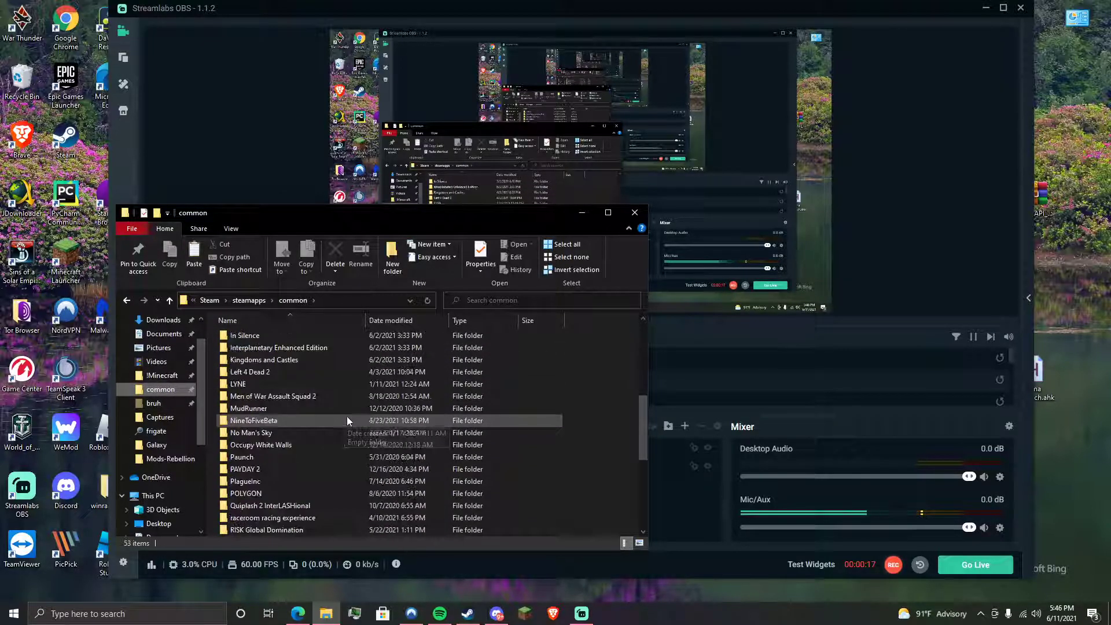
{"action": "scroll", "coordinate": [347, 420], "scroll_direction": "down", "scroll_amount": 7}
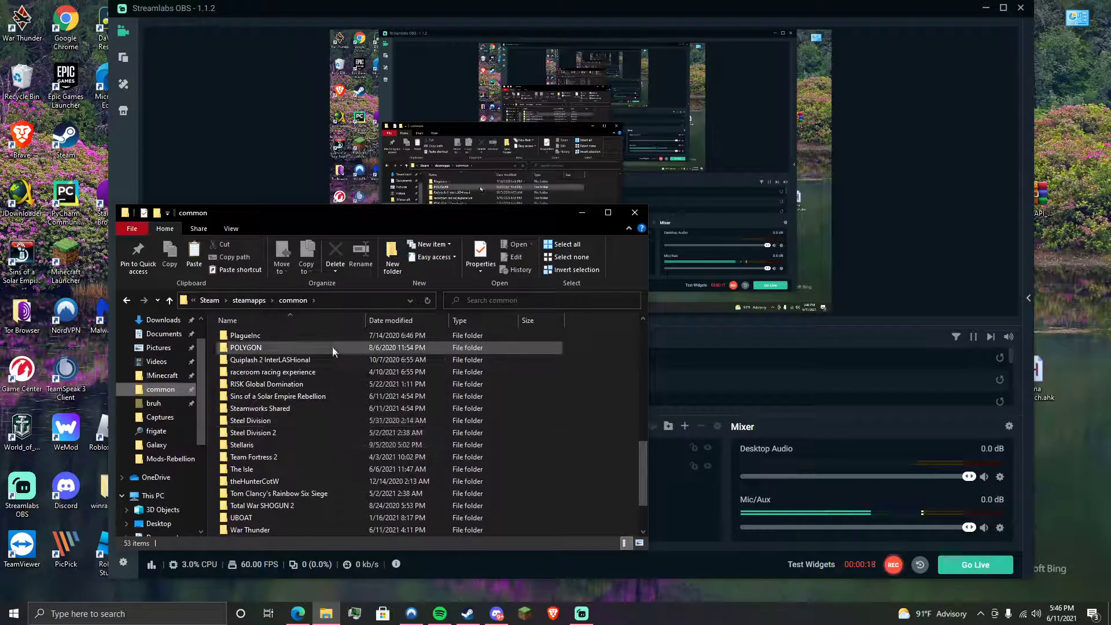
{"action": "left_click", "coordinate": [337, 299]}
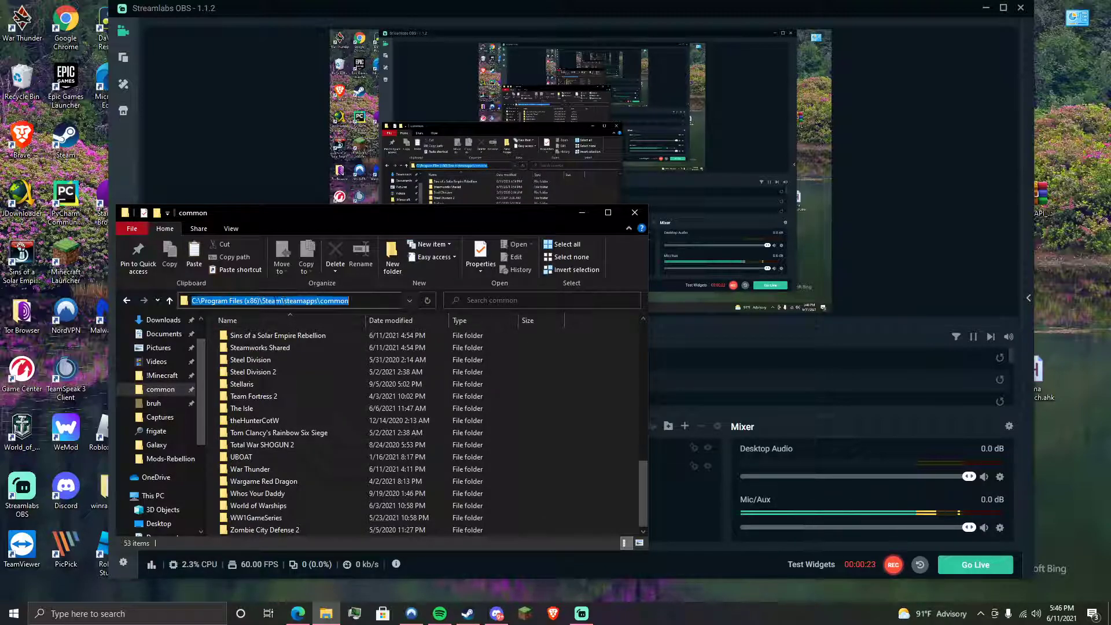
{"action": "left_click", "coordinate": [576, 443]}
- Enter the Sins of a Solar Empire Rebellion folder and open Documents in a second window
{"action": "left_click", "coordinate": [350, 468]}
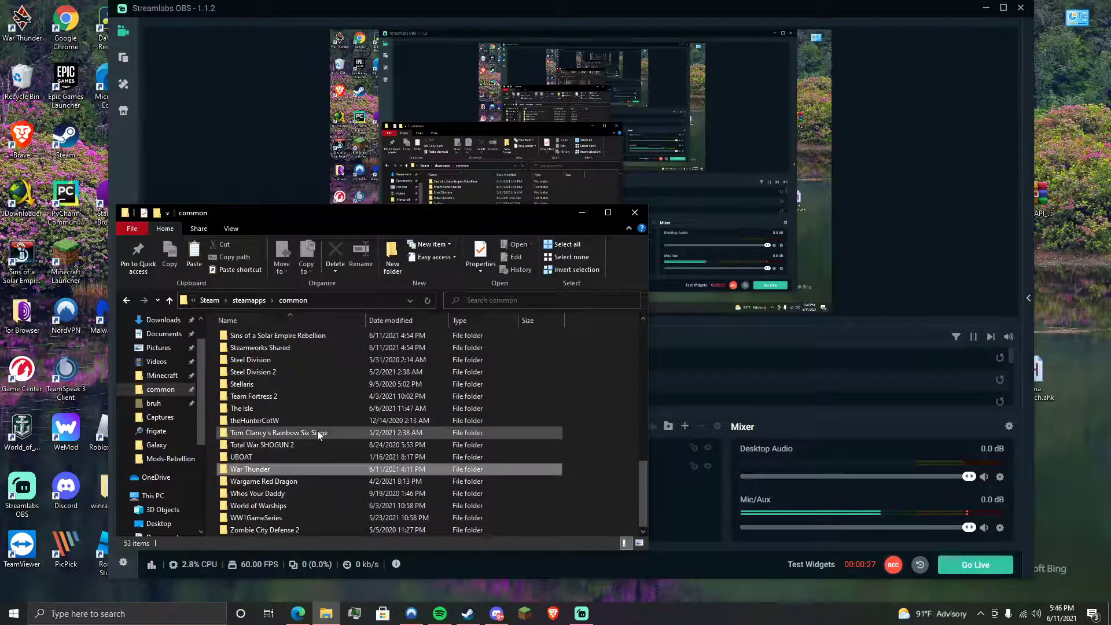
{"action": "scroll", "coordinate": [318, 435], "scroll_direction": "up", "scroll_amount": 2}
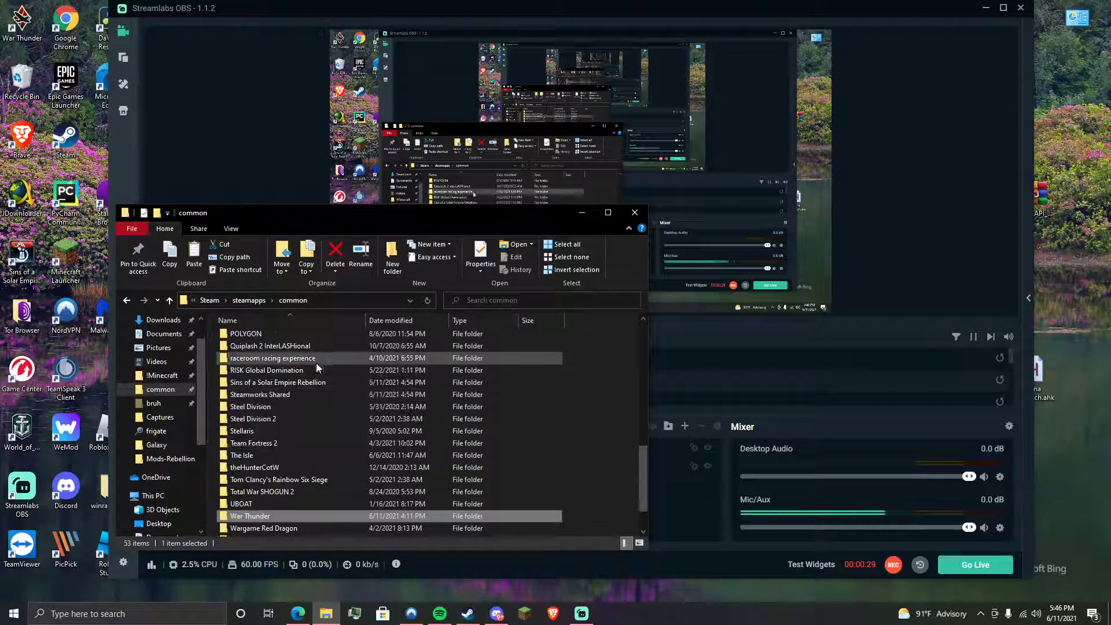
{"action": "double_click", "coordinate": [283, 382]}
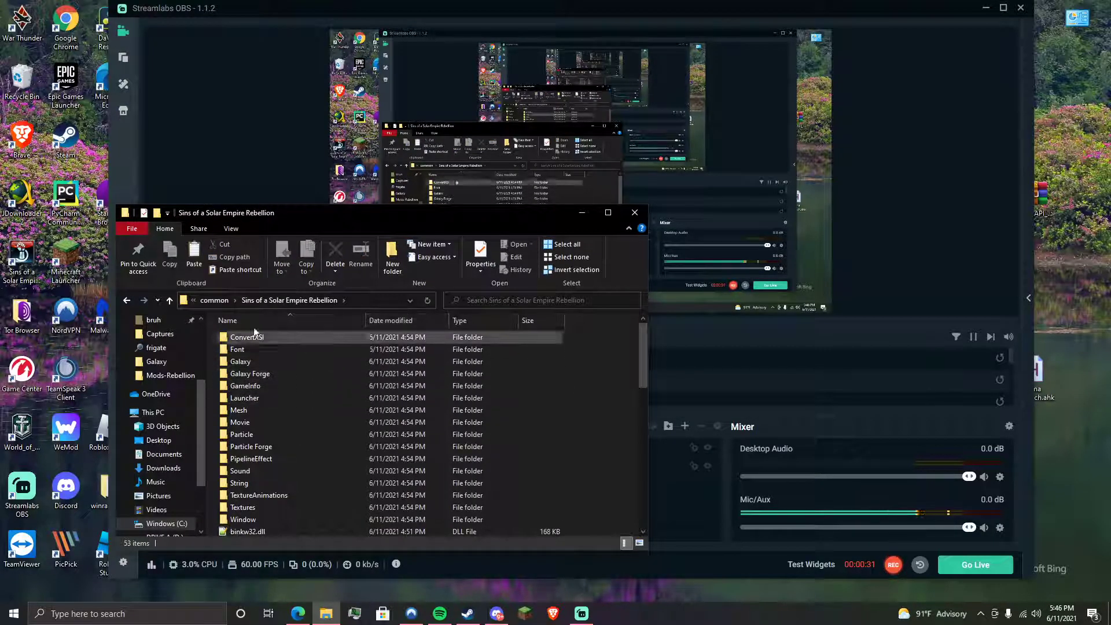
{"action": "right_click", "coordinate": [163, 468]}
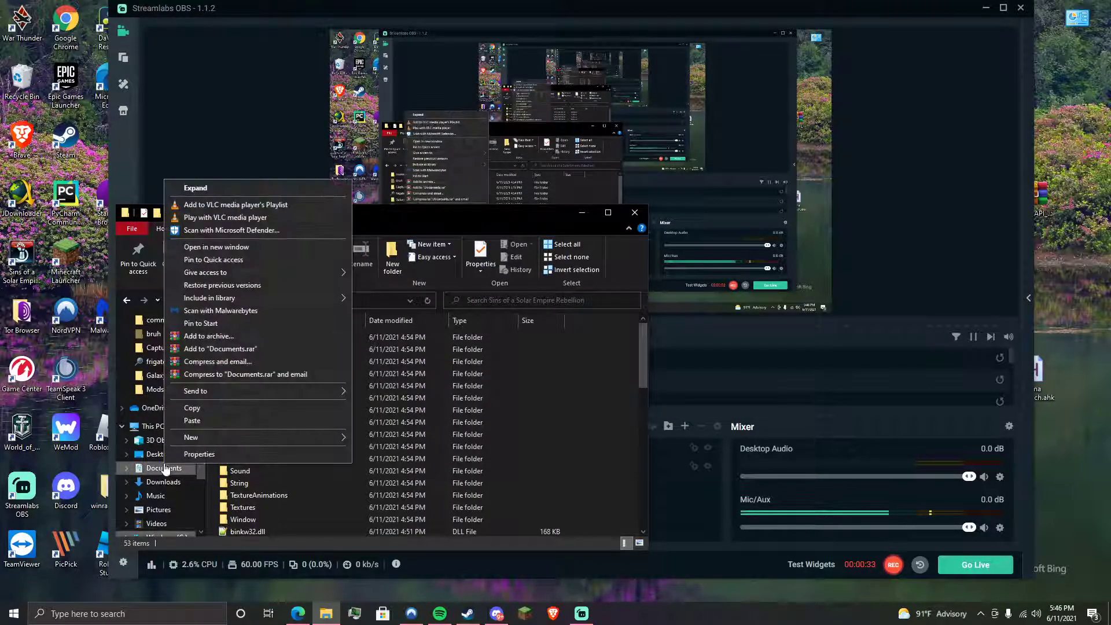
{"action": "left_click", "coordinate": [226, 247]}
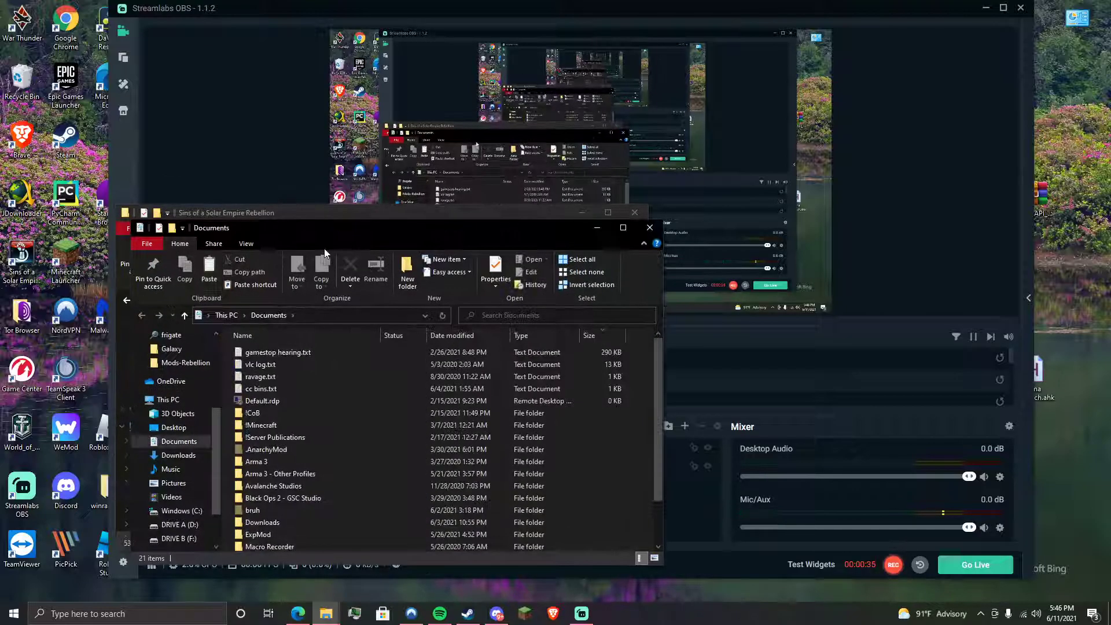
- Snap the windows side by side and browse Documents to My Games > Ironclad Games > Mods-Rebellion v1.85
{"action": "left_click_drag", "start_coordinate": [329, 232], "coordinate": [1109, 226]}
{"action": "left_click", "coordinate": [67, 178]}
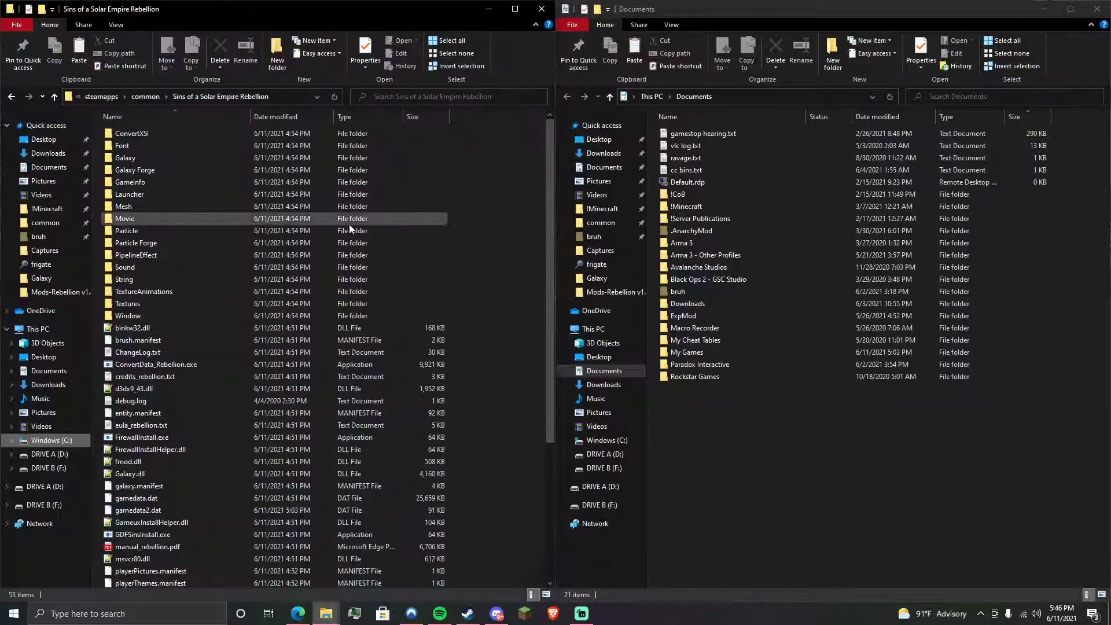
{"action": "double_click", "coordinate": [789, 355]}
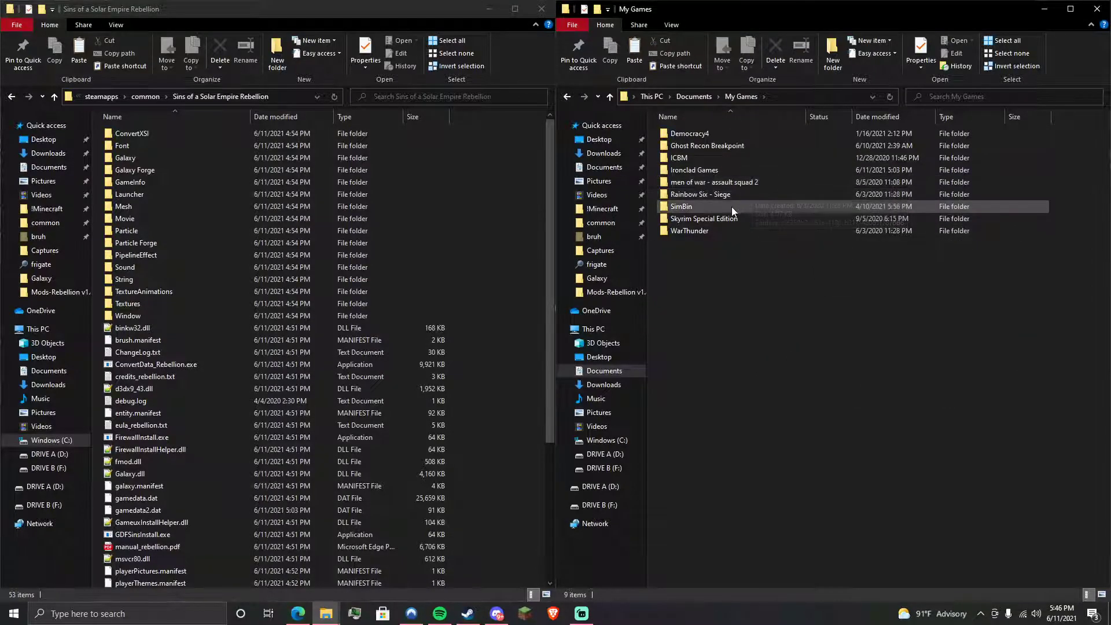
{"action": "double_click", "coordinate": [729, 167]}
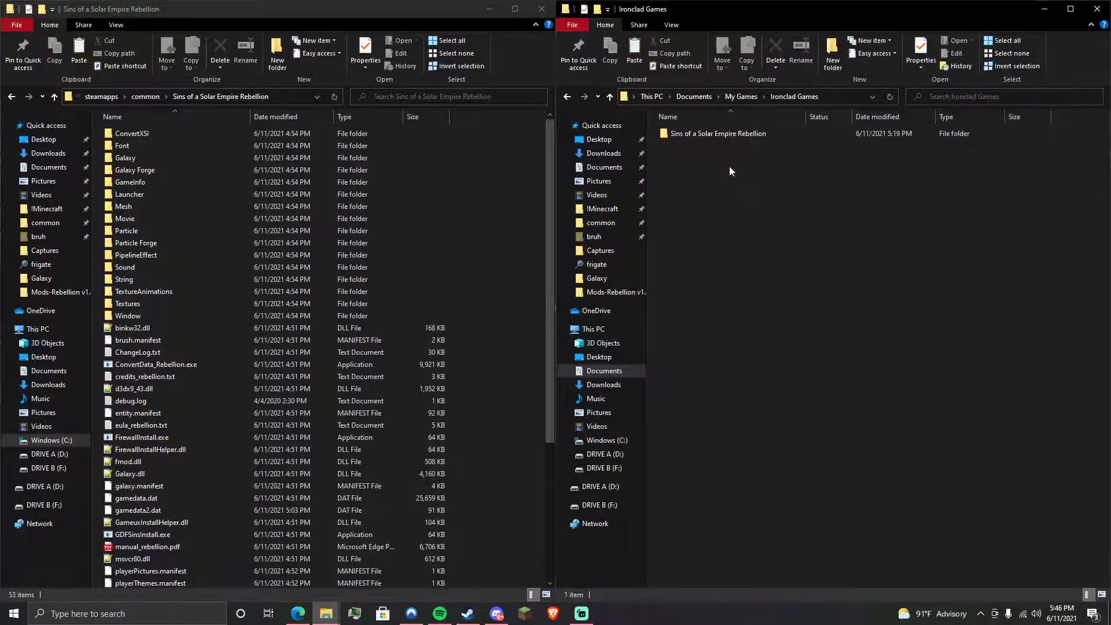
{"action": "double_click", "coordinate": [745, 135]}
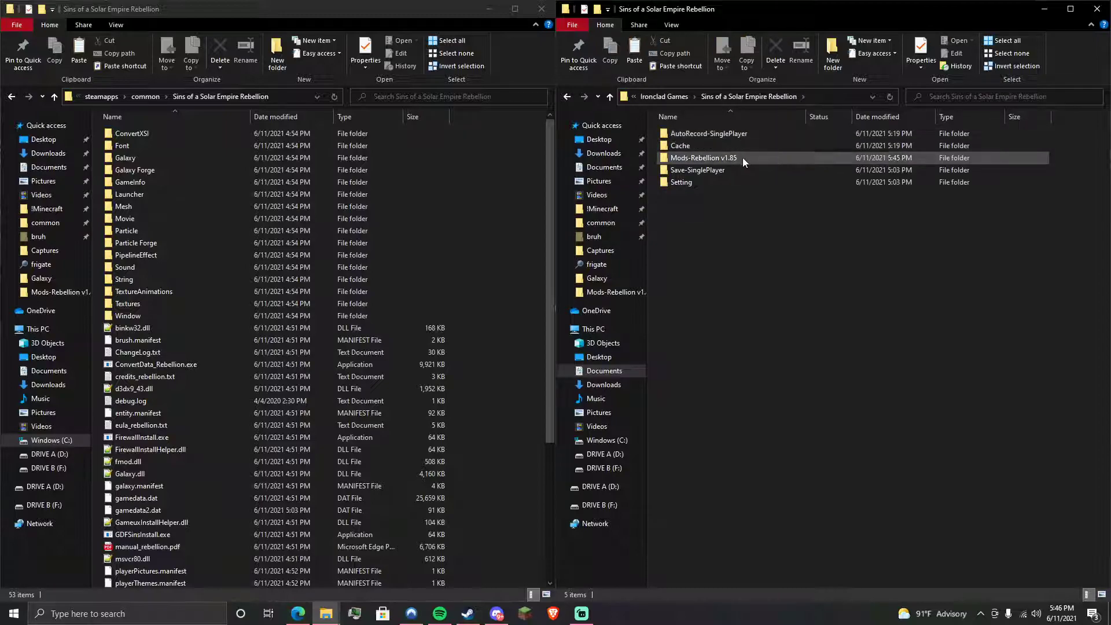
{"action": "double_click", "coordinate": [741, 158]}
- Create a new folder named 'Test mod' in Mods-Rebellion v1.85 and open it
{"action": "right_click", "coordinate": [772, 197]}
{"action": "mouse_move", "coordinate": [807, 336]}
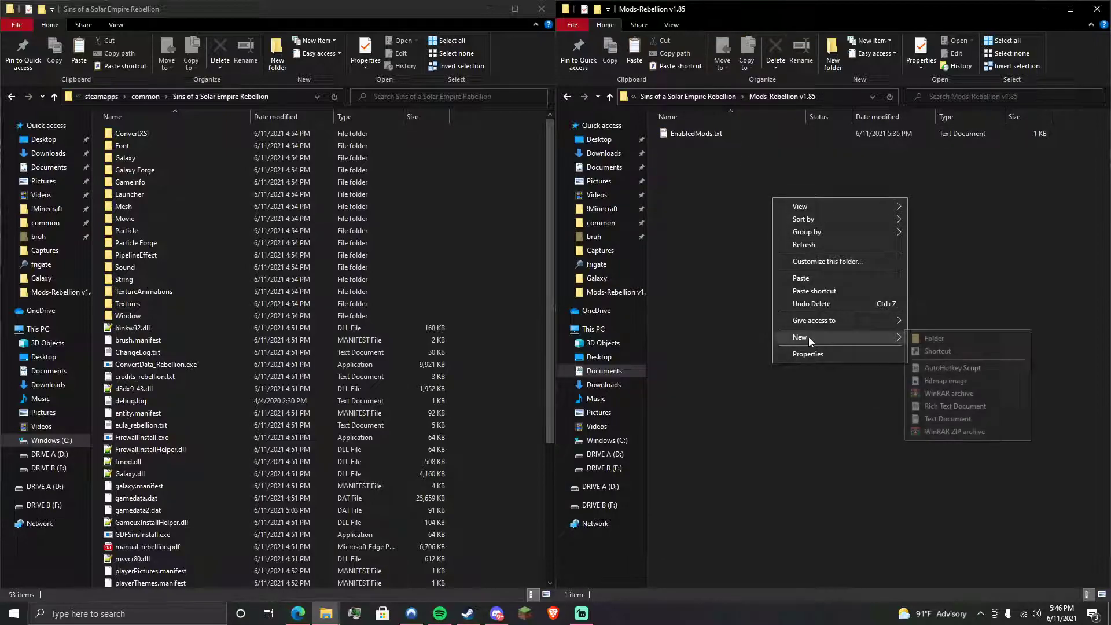
{"action": "left_click", "coordinate": [966, 339]}
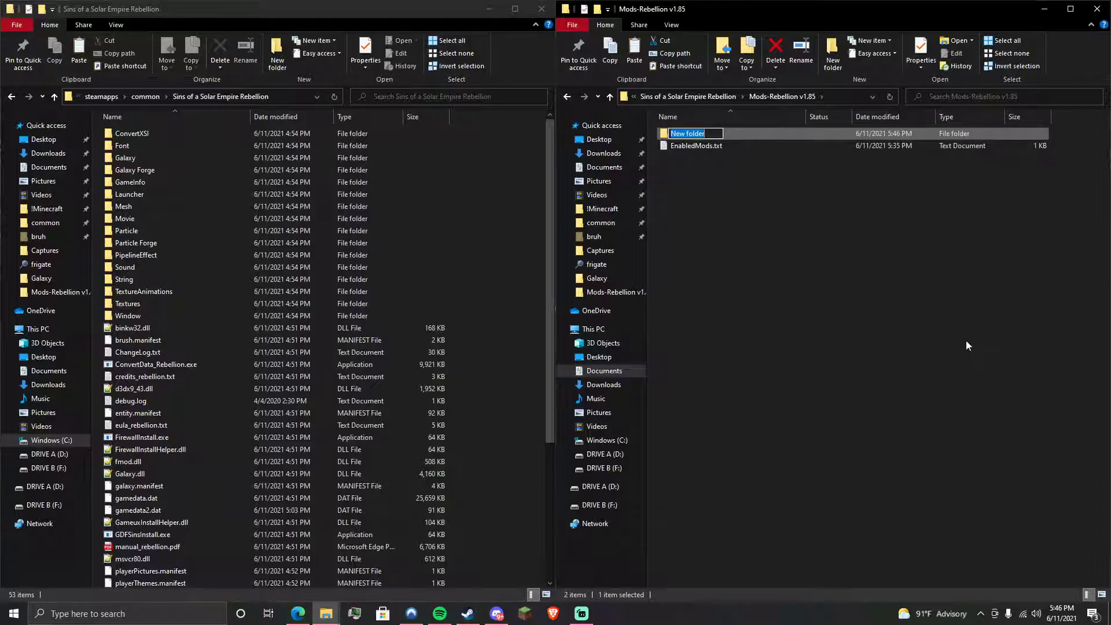
{"action": "type", "text": "Test mod"}
{"action": "key", "text": "Return"}
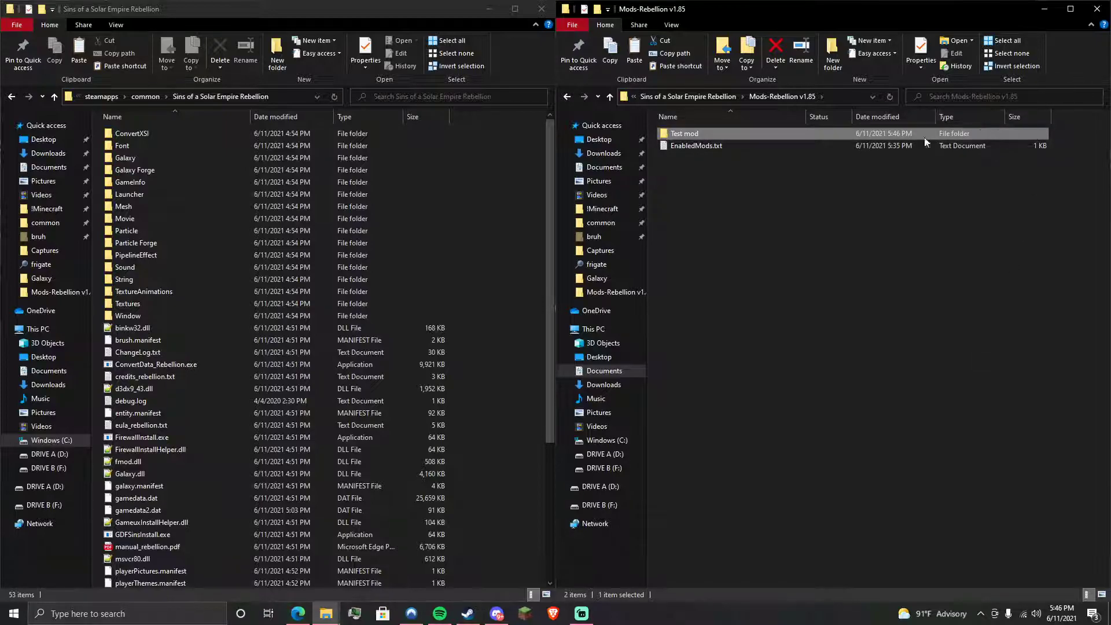
{"action": "double_click", "coordinate": [828, 133]}
- Create a new subfolder named 'Galaxy' inside Test mod
{"action": "right_click", "coordinate": [780, 247]}
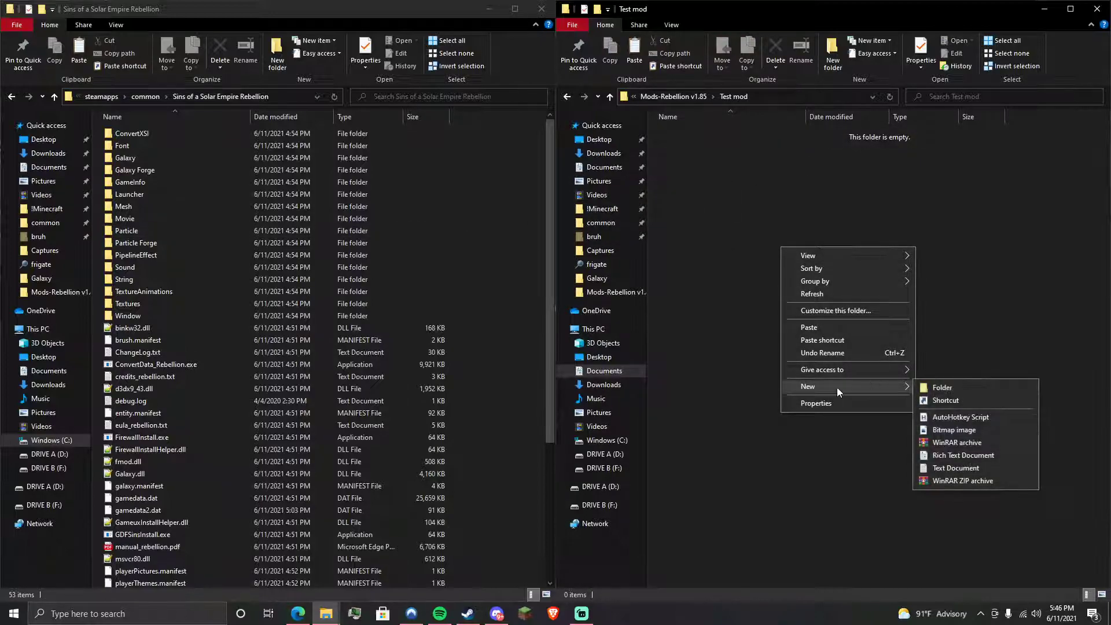
{"action": "left_click", "coordinate": [212, 160]}
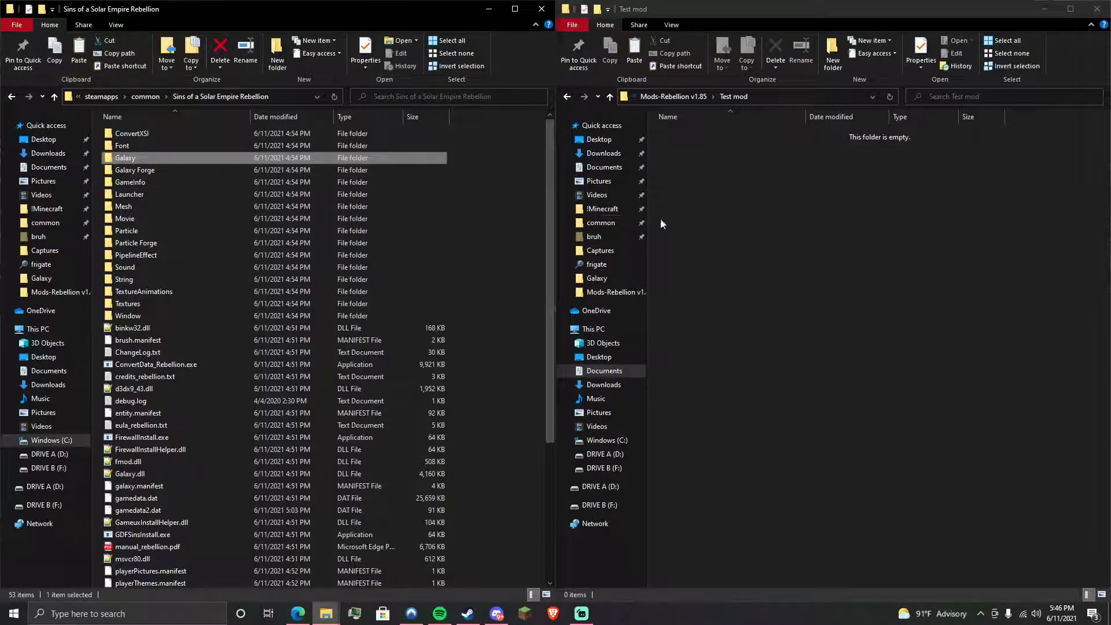
{"action": "right_click", "coordinate": [799, 214]}
{"action": "mouse_move", "coordinate": [856, 355]}
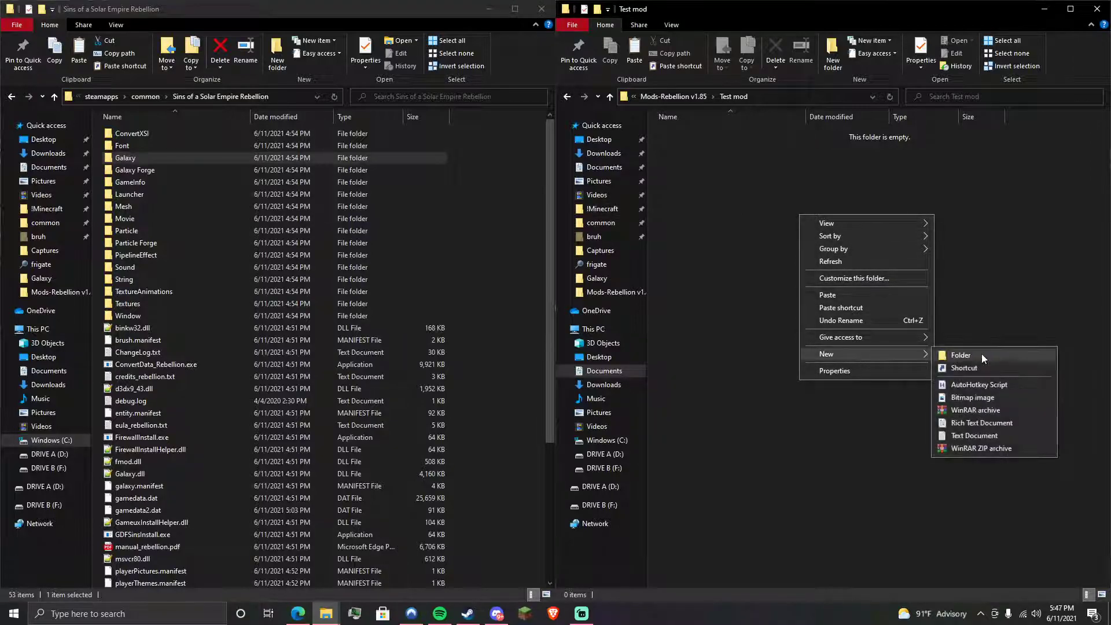
{"action": "left_click", "coordinate": [980, 353]}
{"action": "type", "text": "Galaxy"}
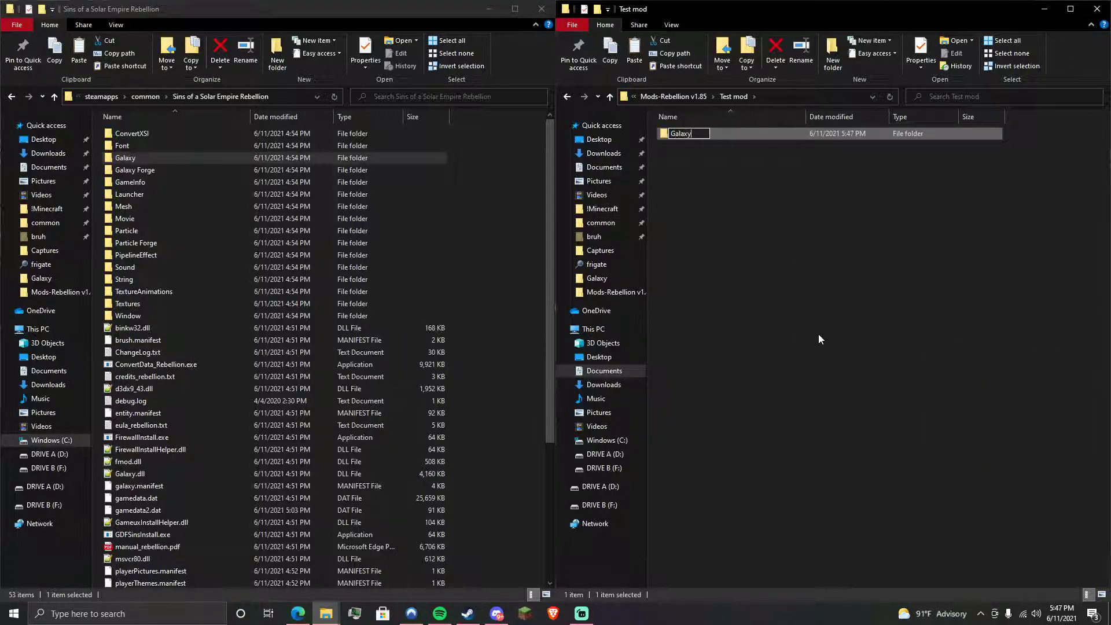
{"action": "key", "text": "Return"}
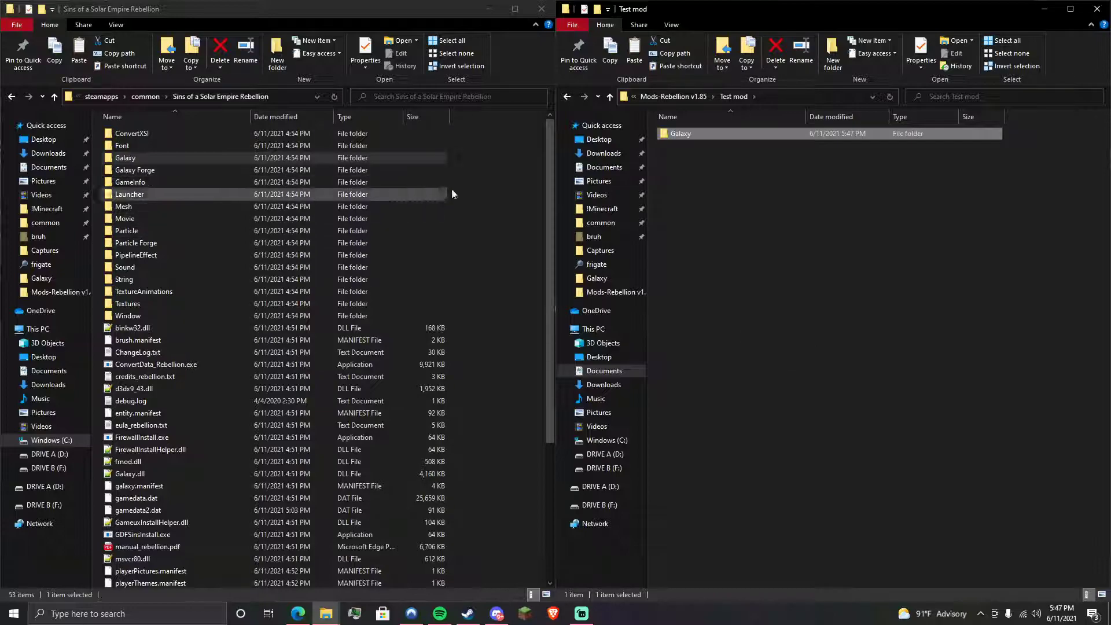
- Look through the game's Galaxy folder maps, then return to the install folder
{"action": "left_click", "coordinate": [508, 193]}
{"action": "left_click", "coordinate": [737, 188]}
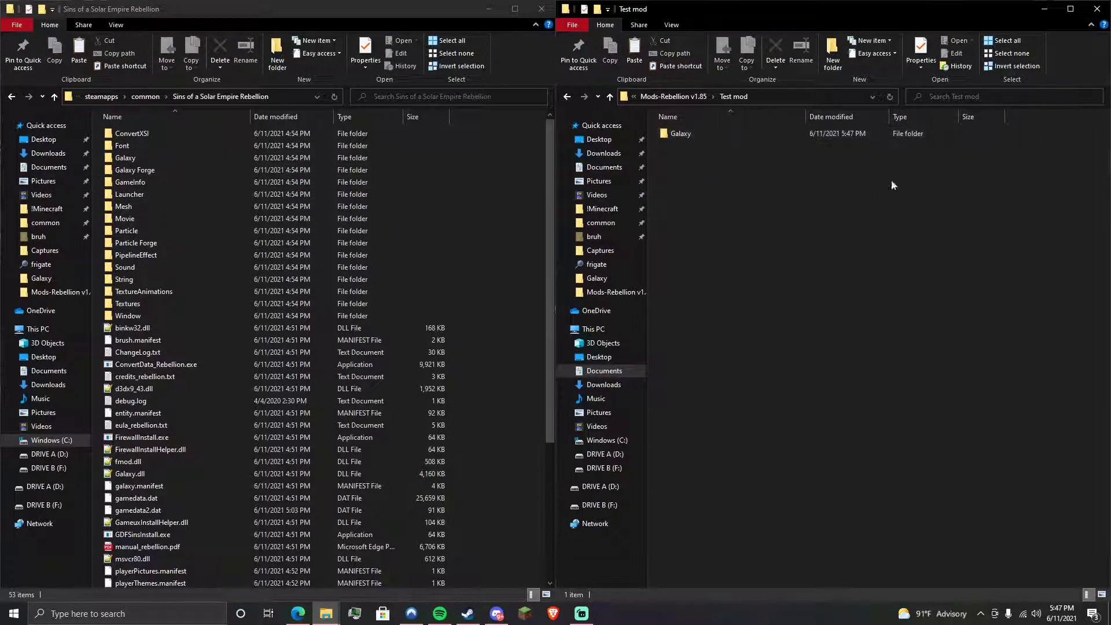
{"action": "left_click", "coordinate": [321, 264]}
{"action": "left_click_drag", "start_coordinate": [474, 134], "coordinate": [282, 299]}
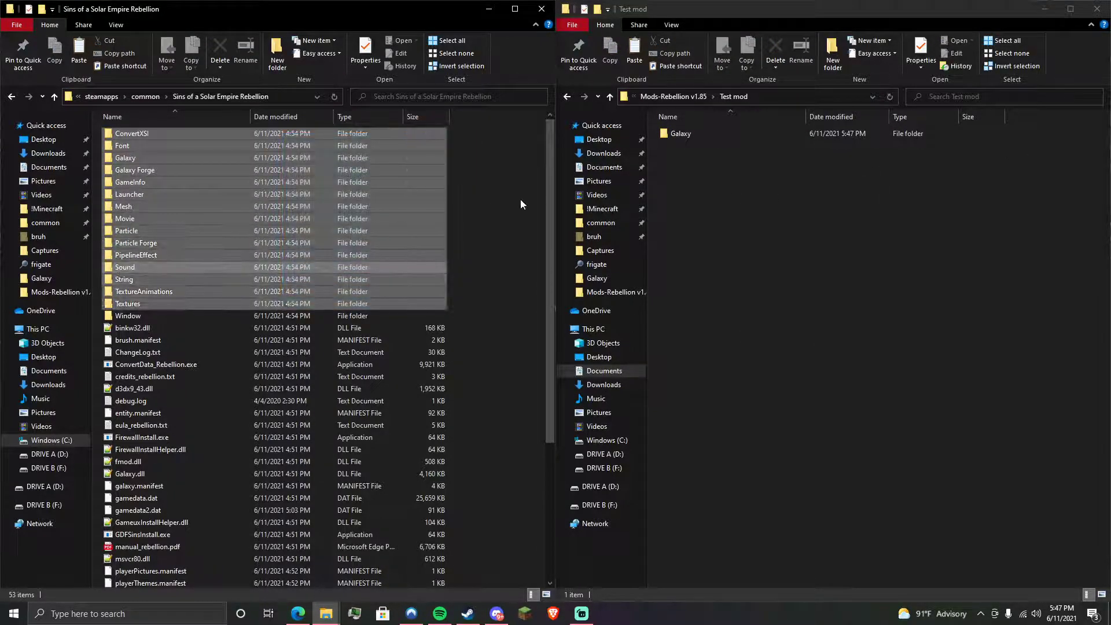
{"action": "left_click", "coordinate": [520, 200]}
{"action": "left_click", "coordinate": [149, 158]}
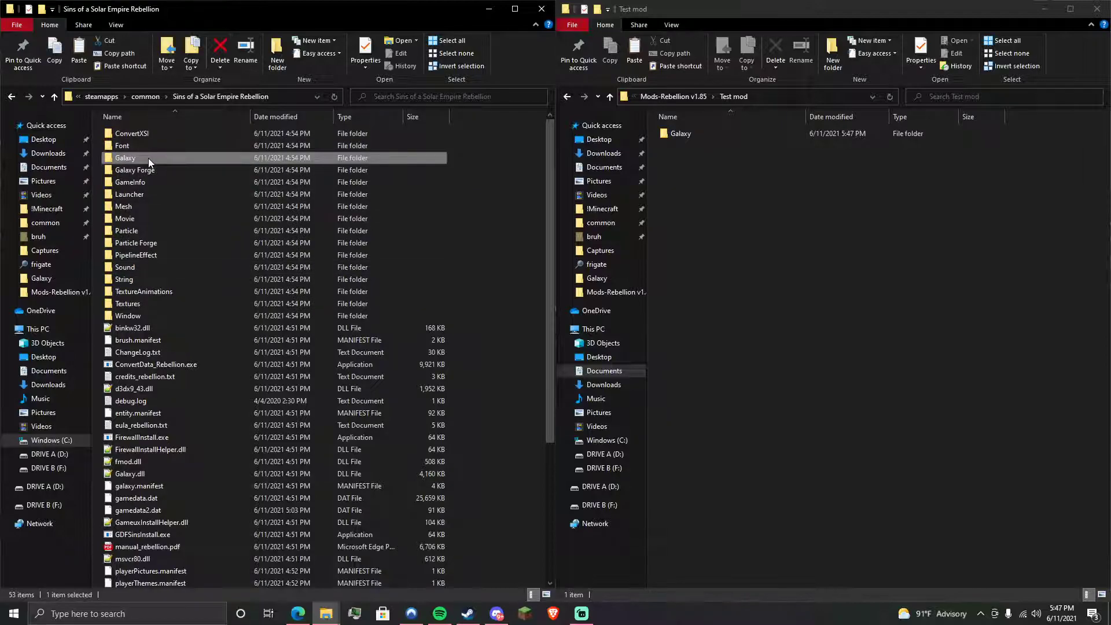
{"action": "left_click", "coordinate": [728, 135]}
{"action": "left_click", "coordinate": [192, 160]}
{"action": "double_click", "coordinate": [192, 161]}
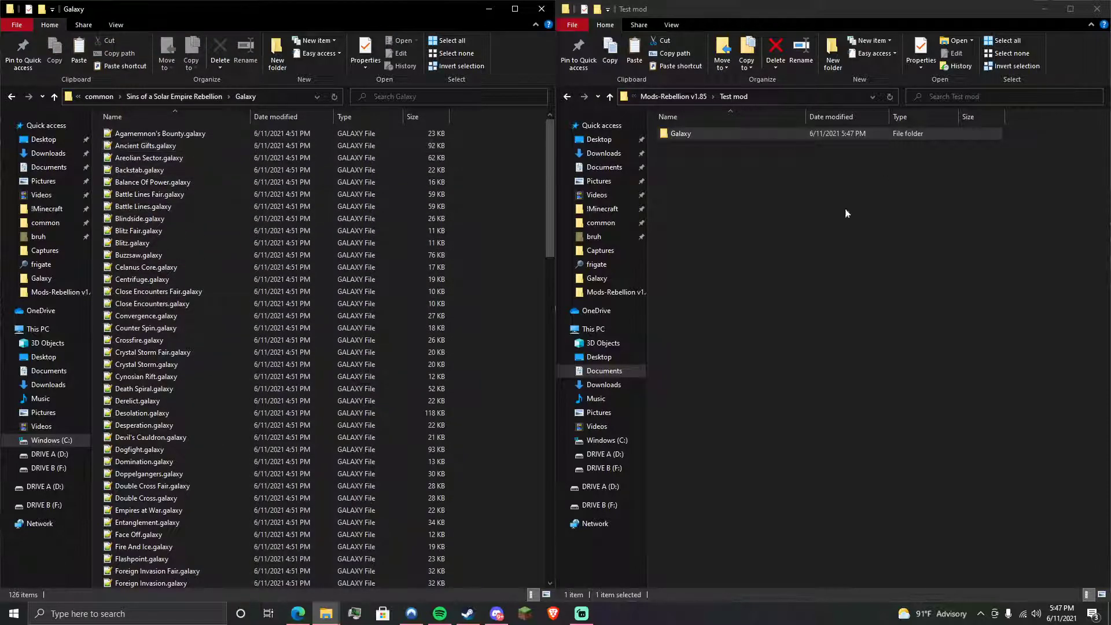
{"action": "left_click", "coordinate": [172, 98]}
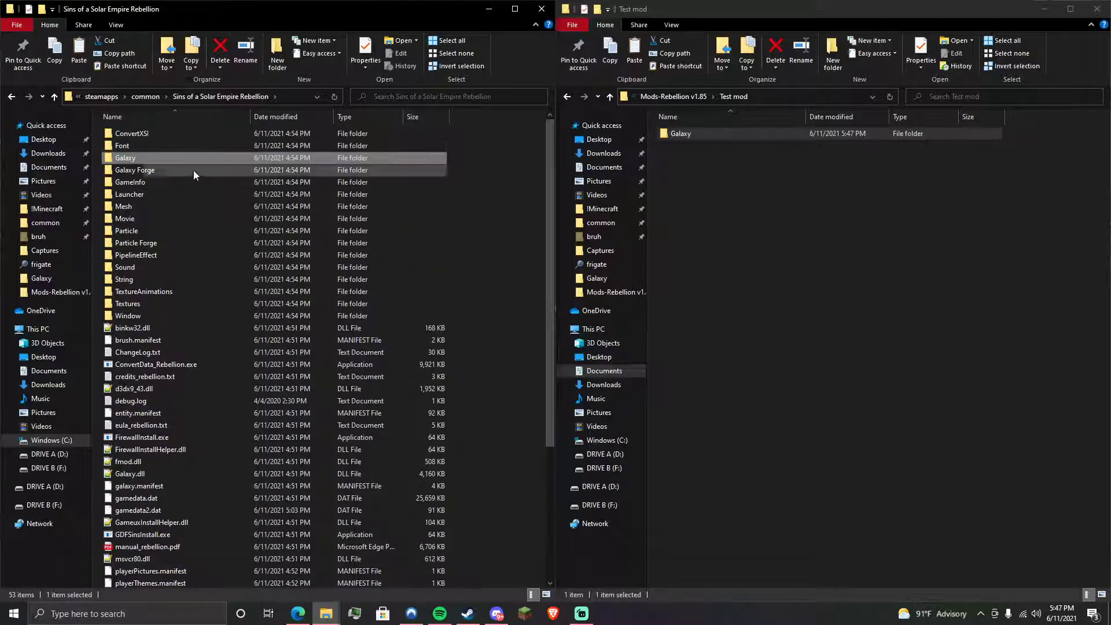
{"action": "left_click", "coordinate": [1101, 312]}
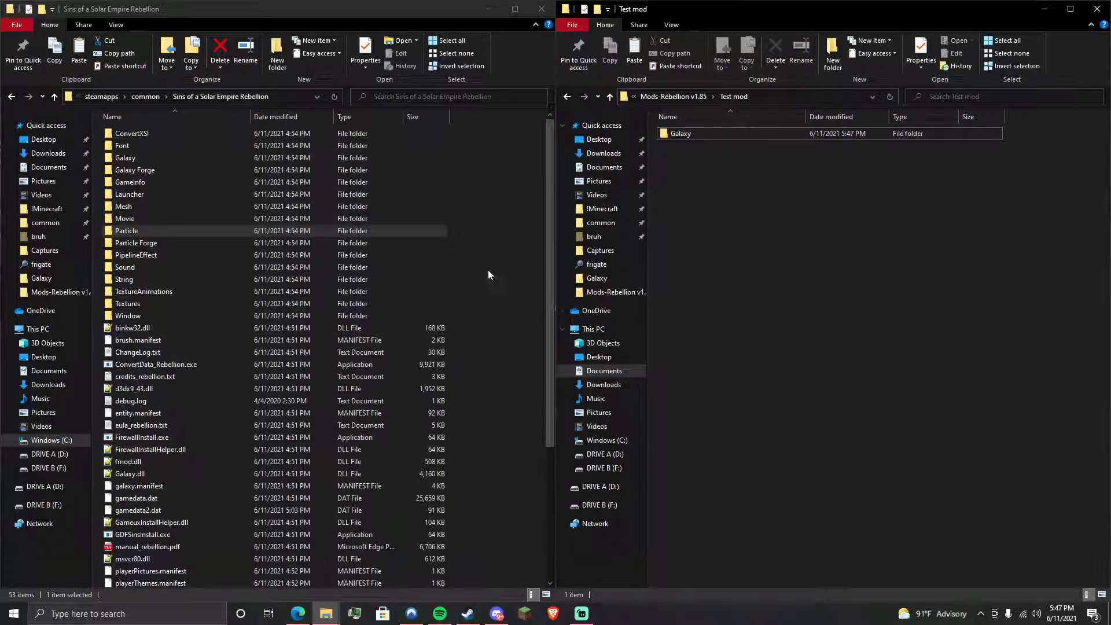
{"action": "left_click_drag", "start_coordinate": [864, 247], "coordinate": [901, 297]}
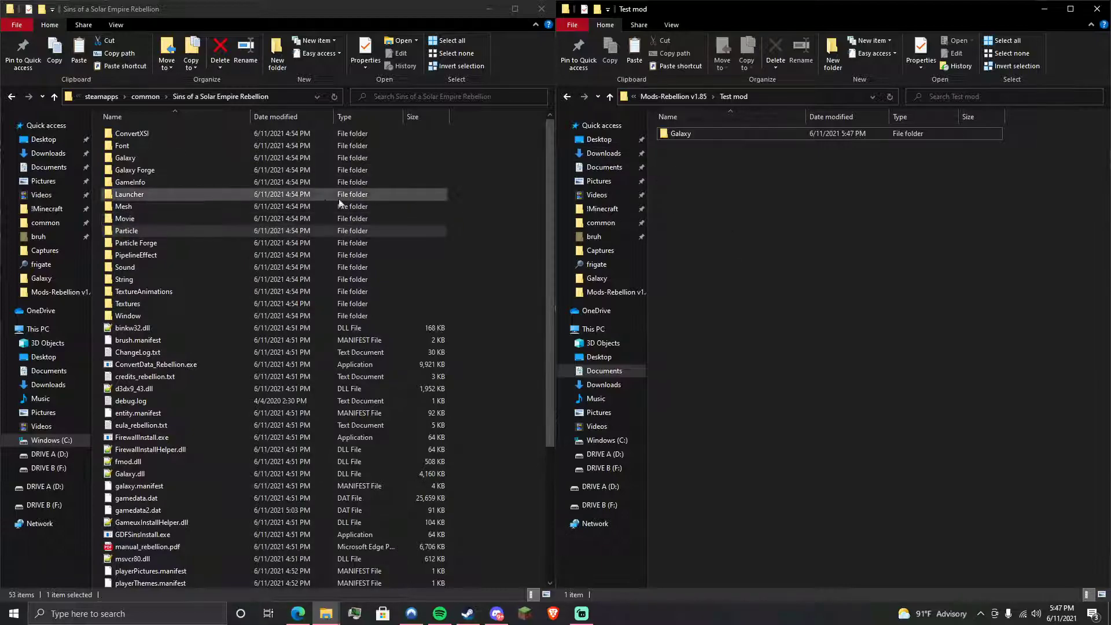
- Open both Galaxy folders and paste a copy of Systems Of War.galaxy into the mod's
{"action": "double_click", "coordinate": [710, 133]}
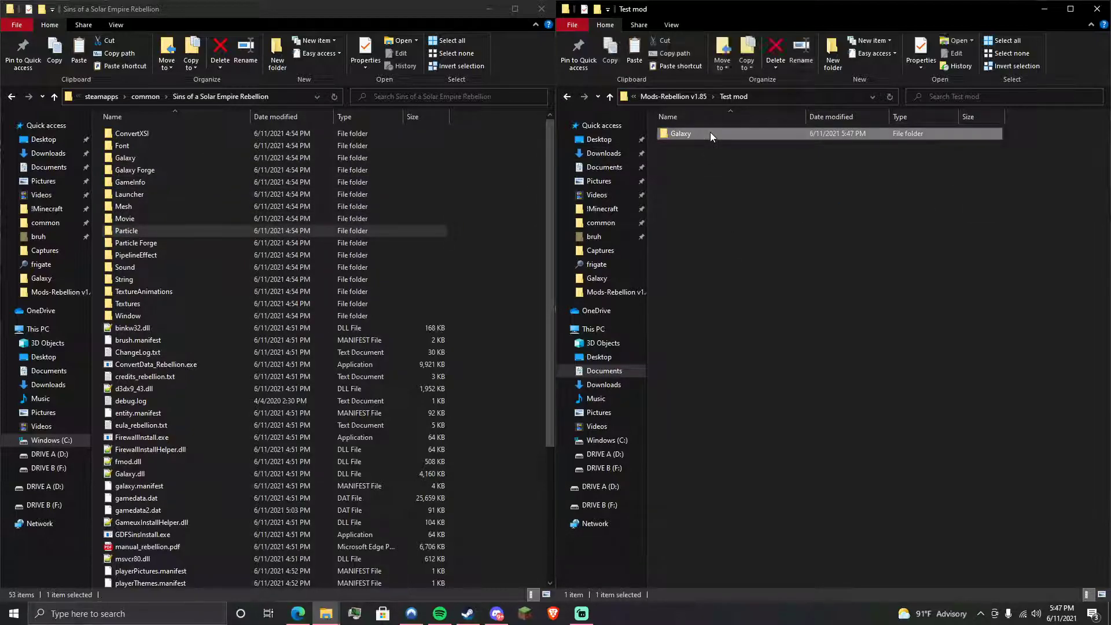
{"action": "left_click", "coordinate": [183, 162]}
{"action": "double_click", "coordinate": [182, 162]}
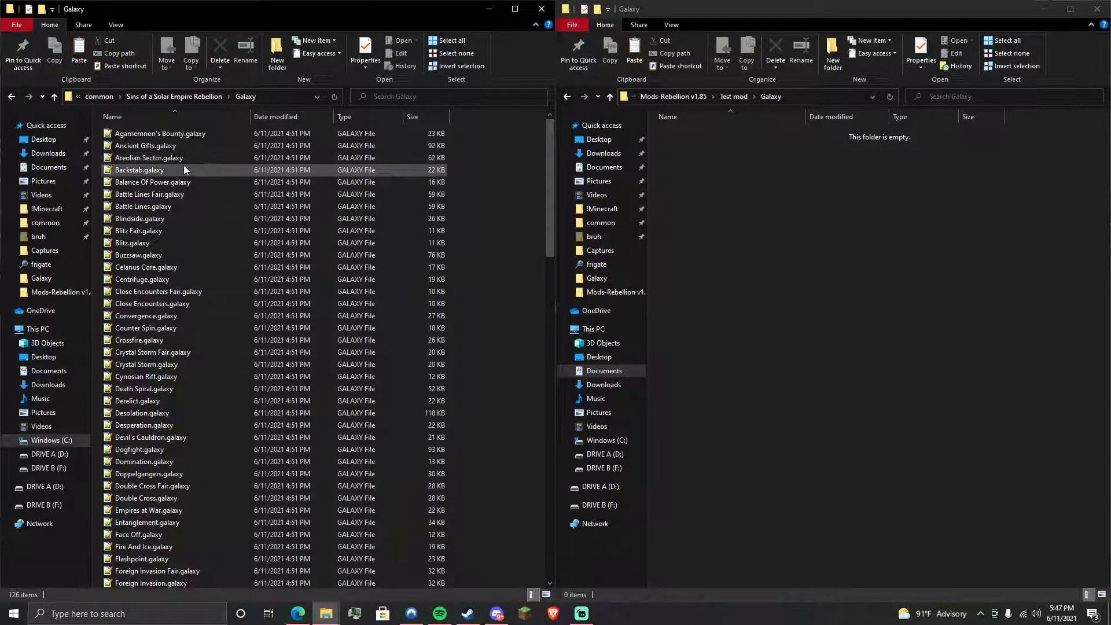
{"action": "left_click_drag", "start_coordinate": [549, 167], "coordinate": [554, 483]}
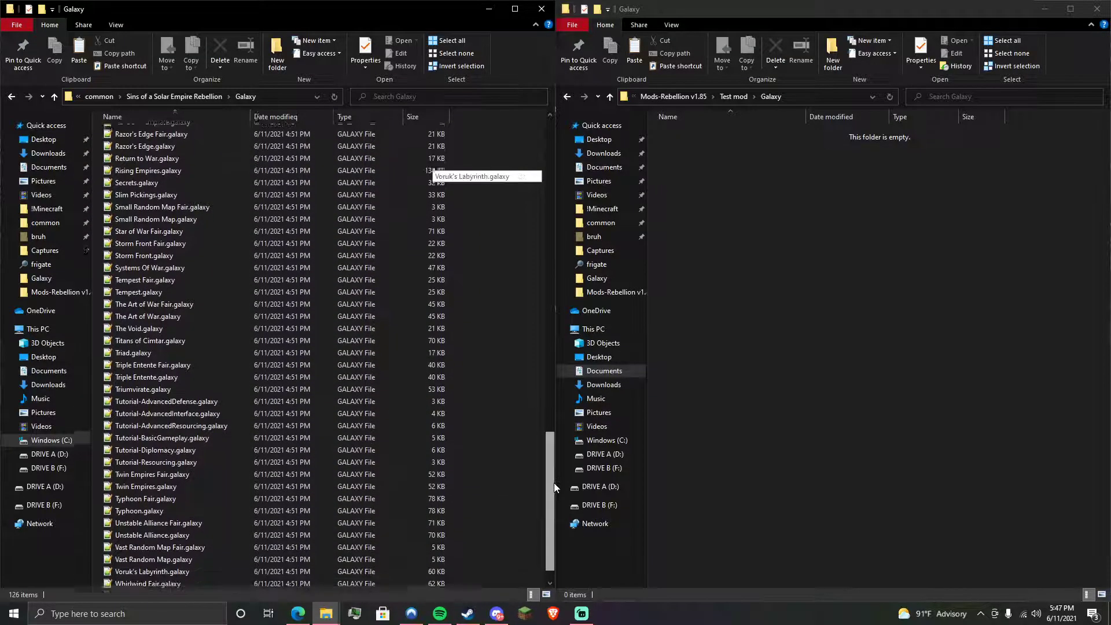
{"action": "left_click", "coordinate": [186, 266]}
{"action": "key", "text": "ctrl+c"}
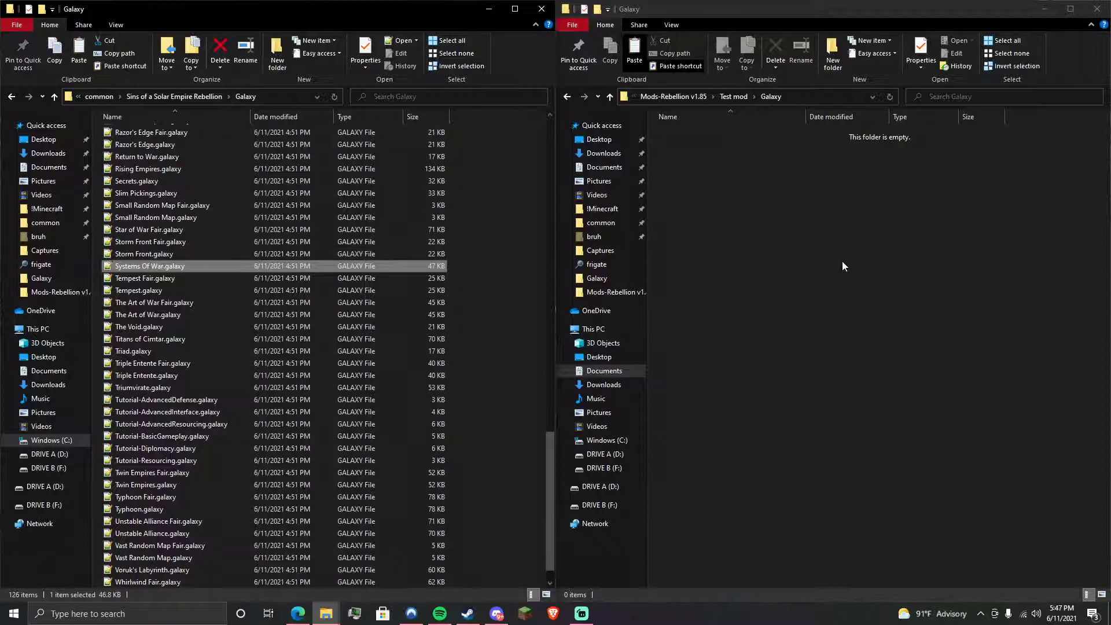
{"action": "left_click", "coordinate": [976, 266]}
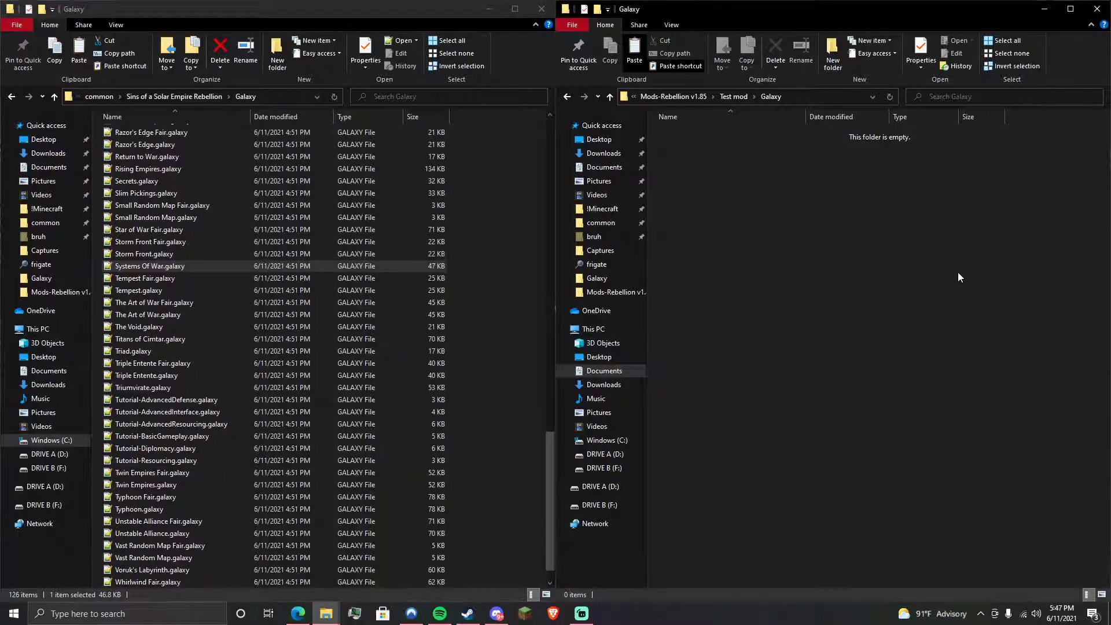
{"action": "key", "text": "ctrl+v"}
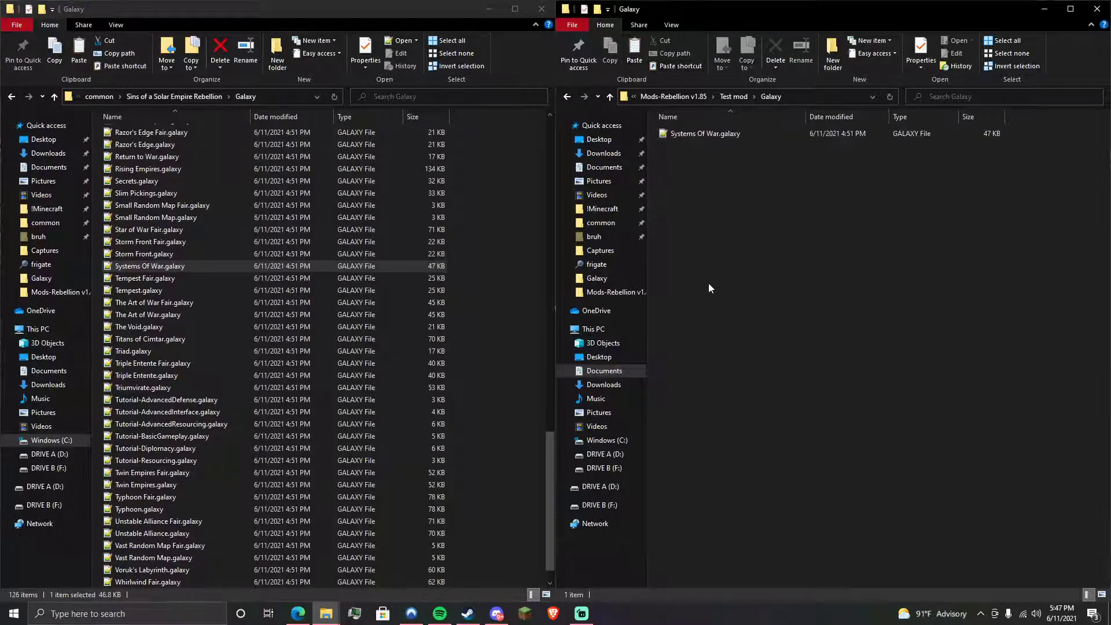
- Open Systems Of War.galaxy in Notepad++ and change randomizeStartingPositions from TRUE to FALSE
{"action": "double_click", "coordinate": [755, 133]}
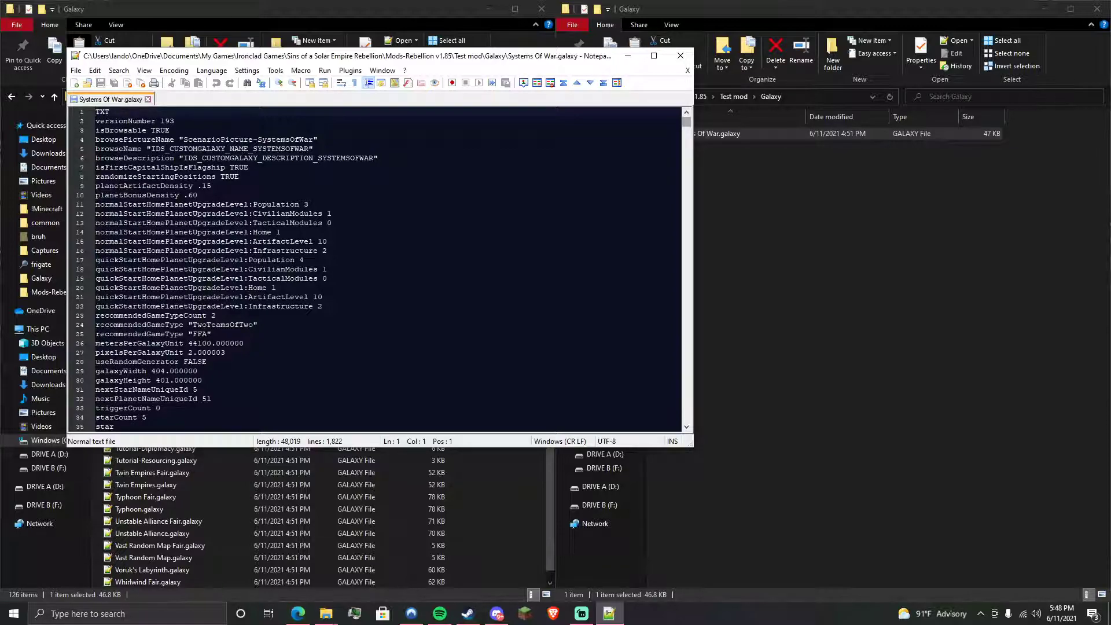
{"action": "double_click", "coordinate": [230, 177]}
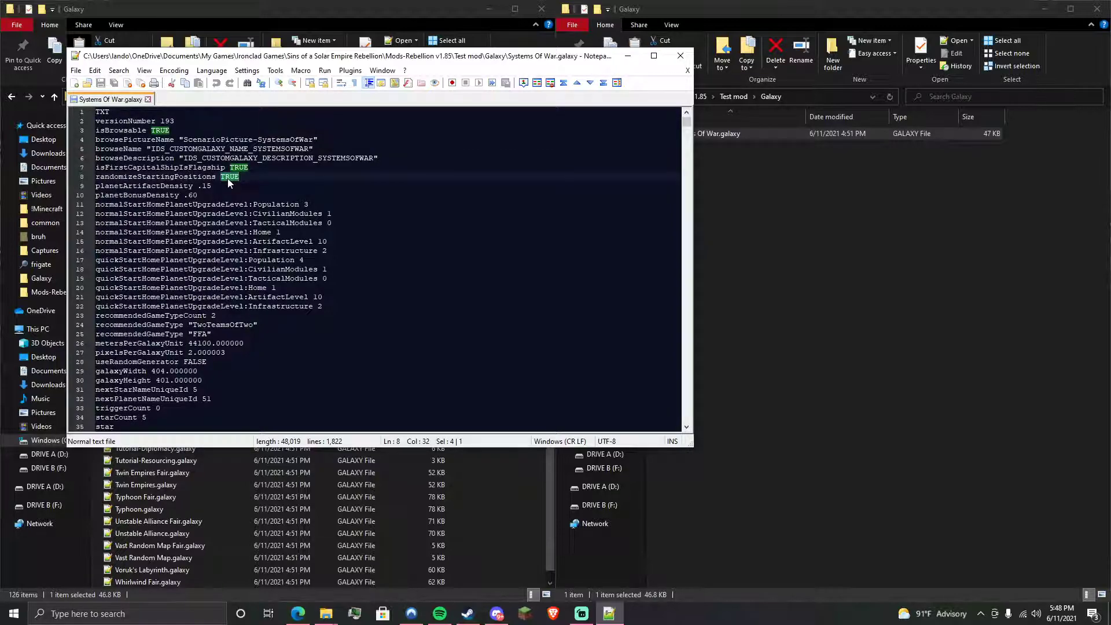
{"action": "type", "text": "FALSE"}
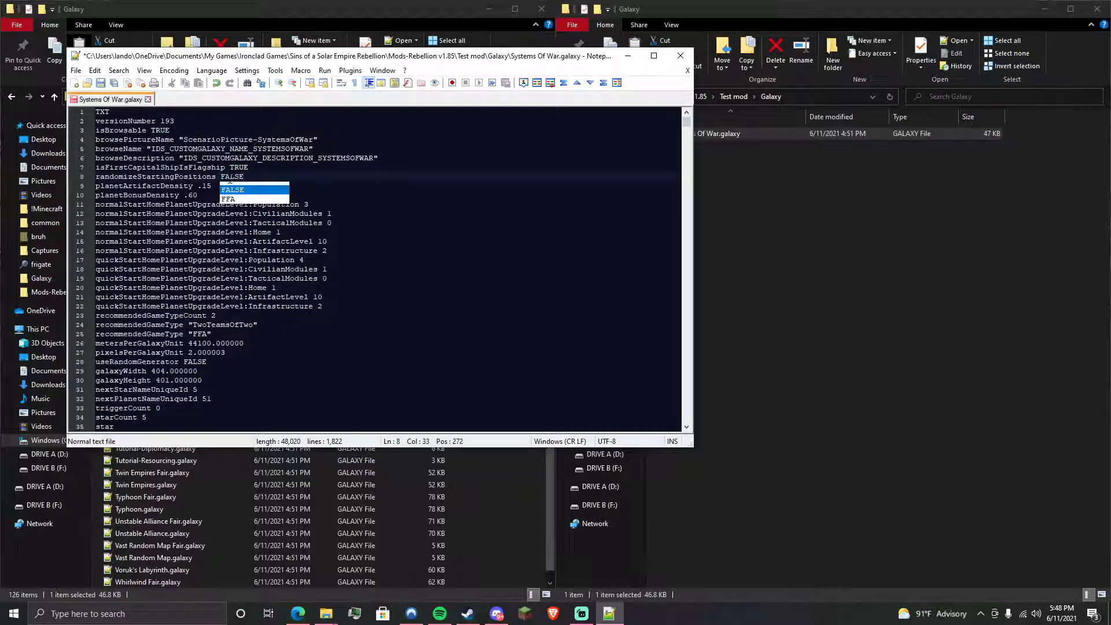
{"action": "left_click", "coordinate": [330, 214]}
- Open Find to search the map for the players' owner lines
{"action": "scroll", "coordinate": [692, 128], "scroll_direction": "down", "scroll_amount": 8}
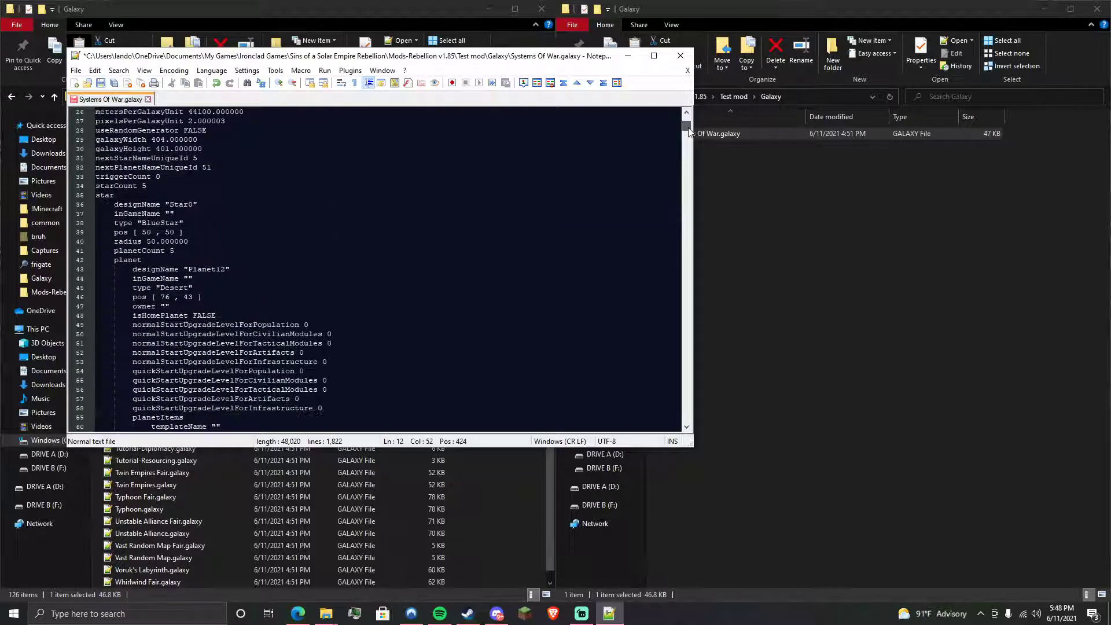
{"action": "key", "text": "ctrl+f"}
{"action": "left_click", "coordinate": [797, 250]}
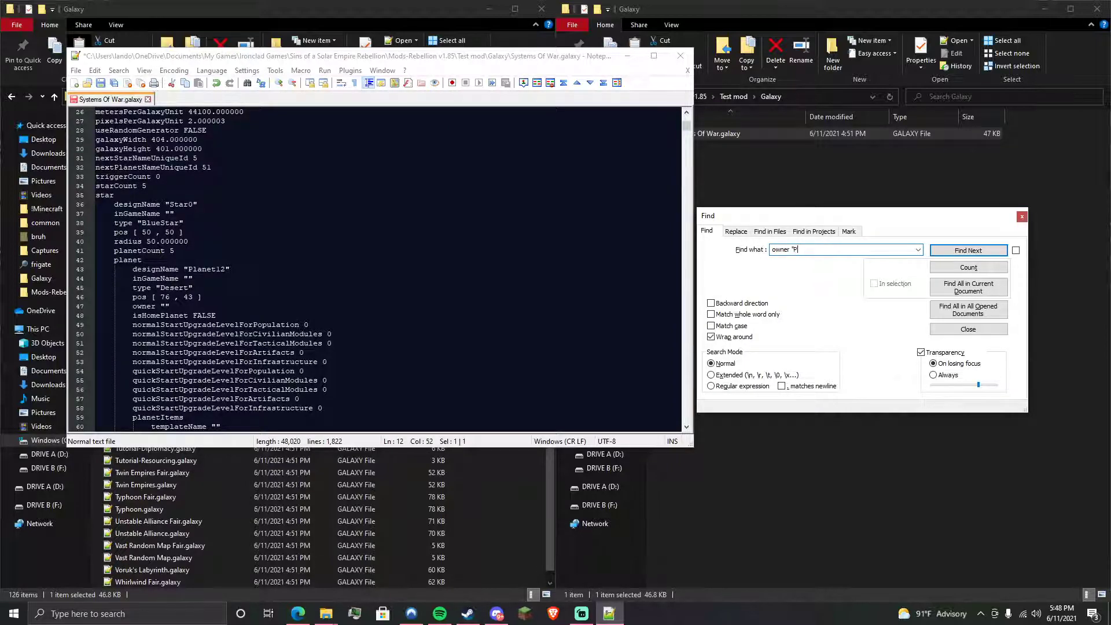
- Make Planet7 an unowned Terran planet with isHomePlanet FALSE
{"action": "key", "text": "Return"}
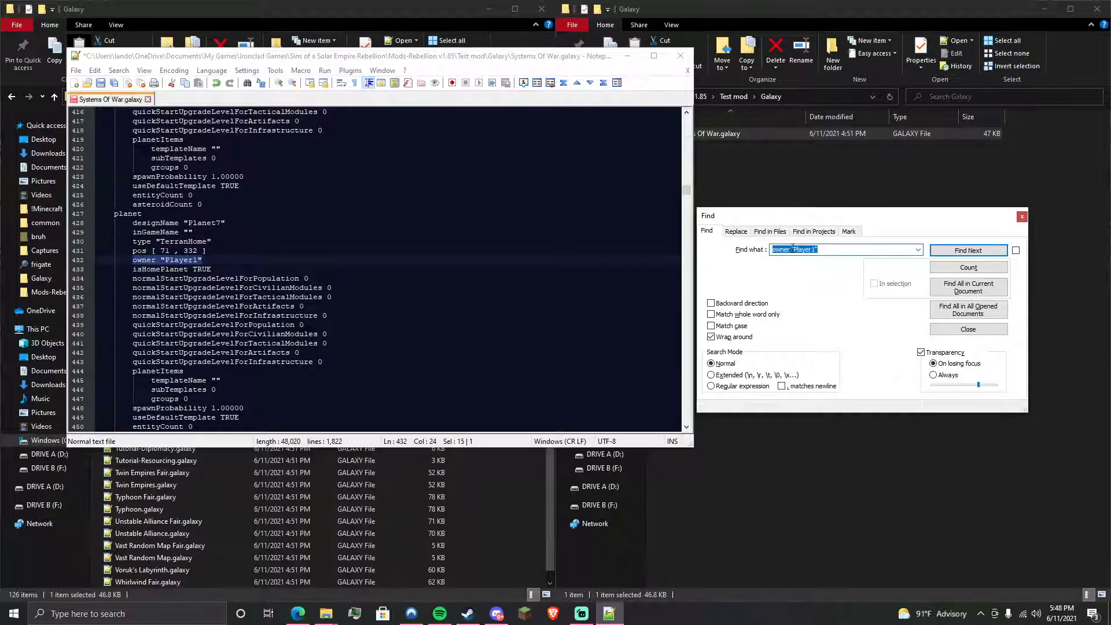
{"action": "left_click", "coordinate": [333, 288]}
{"action": "left_click_drag", "start_coordinate": [198, 260], "coordinate": [166, 261]}
{"action": "key", "text": "BackSpace"}
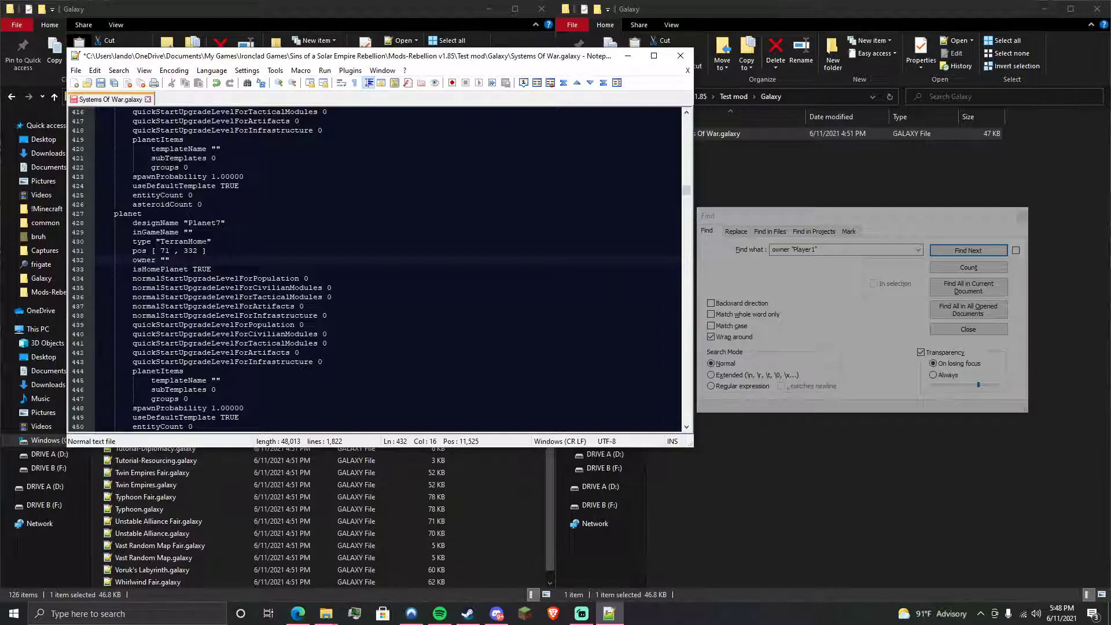
{"action": "mouse_move", "coordinate": [207, 241]}
{"action": "left_mouse_down"}
{"action": "mouse_move", "coordinate": [162, 242]}
{"action": "mouse_move", "coordinate": [189, 242]}
{"action": "left_mouse_up"}
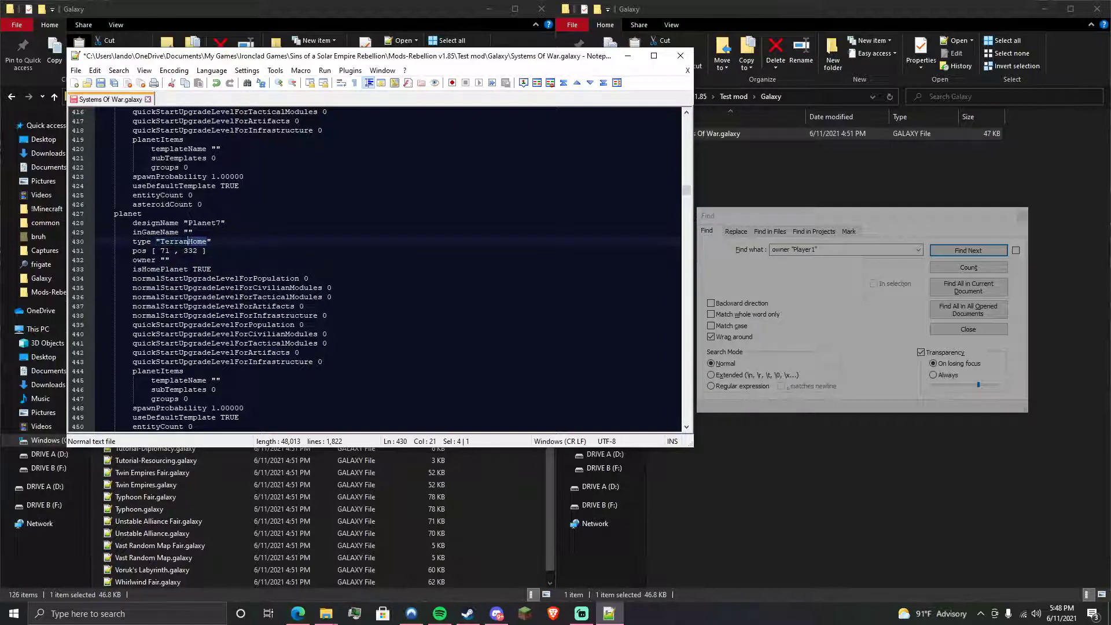
{"action": "key", "text": "BackSpace"}
{"action": "double_click", "coordinate": [207, 269]}
{"action": "type", "text": "FALSE"}
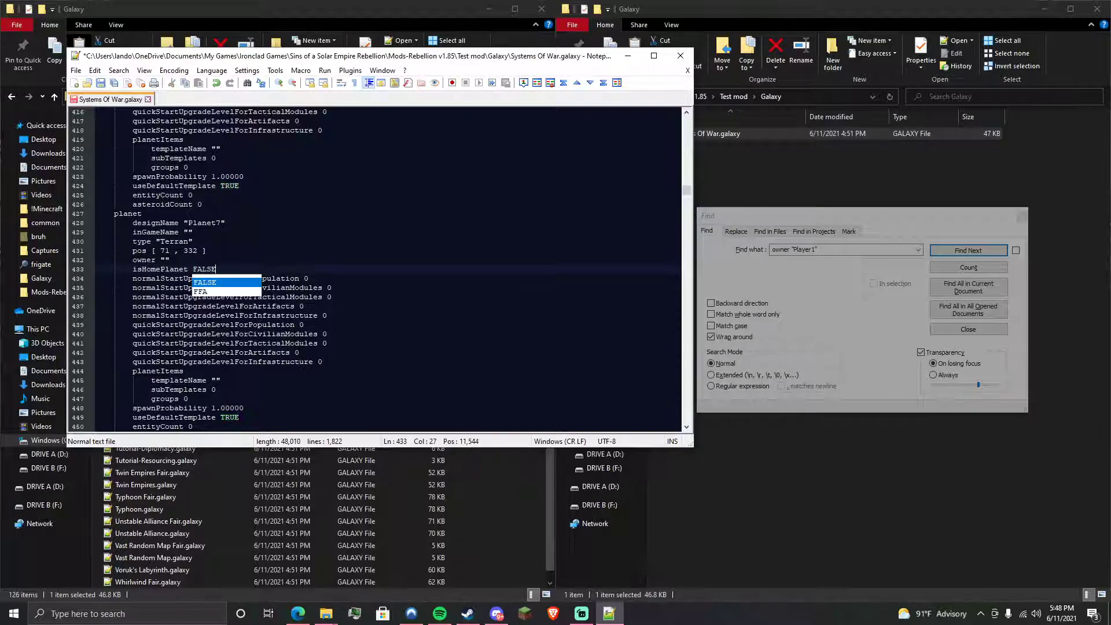
{"action": "left_click", "coordinate": [193, 269]}
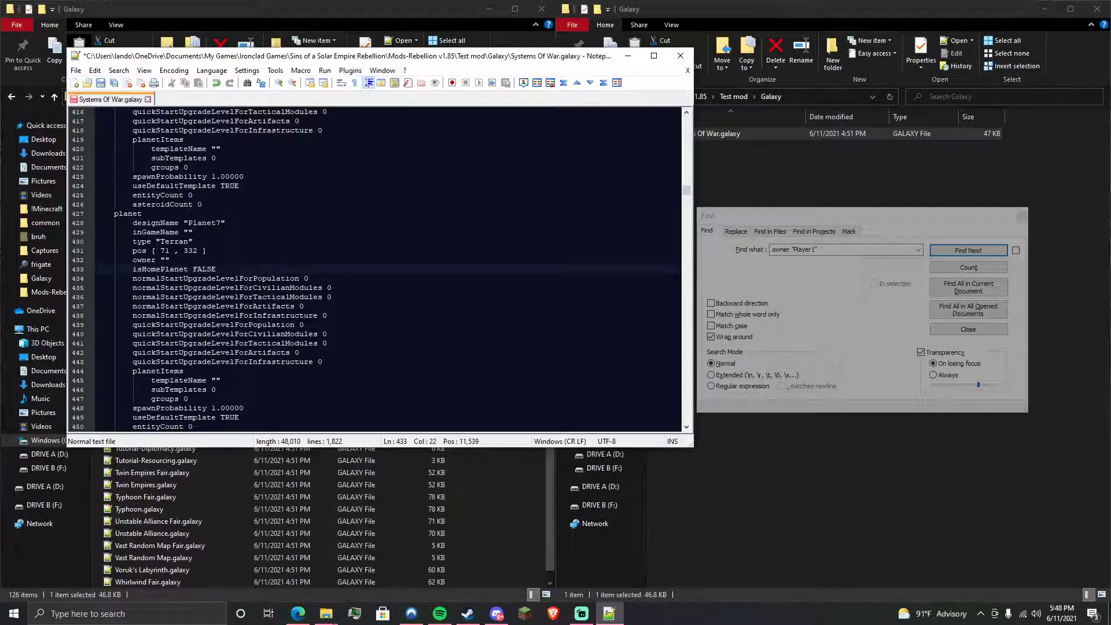
- Search for owner "Player0" to locate the other player's home entry
{"action": "left_click", "coordinate": [821, 277]}
{"action": "left_click", "coordinate": [848, 248]}
{"action": "type", "text": "0"}
{"action": "key", "text": "Return"}
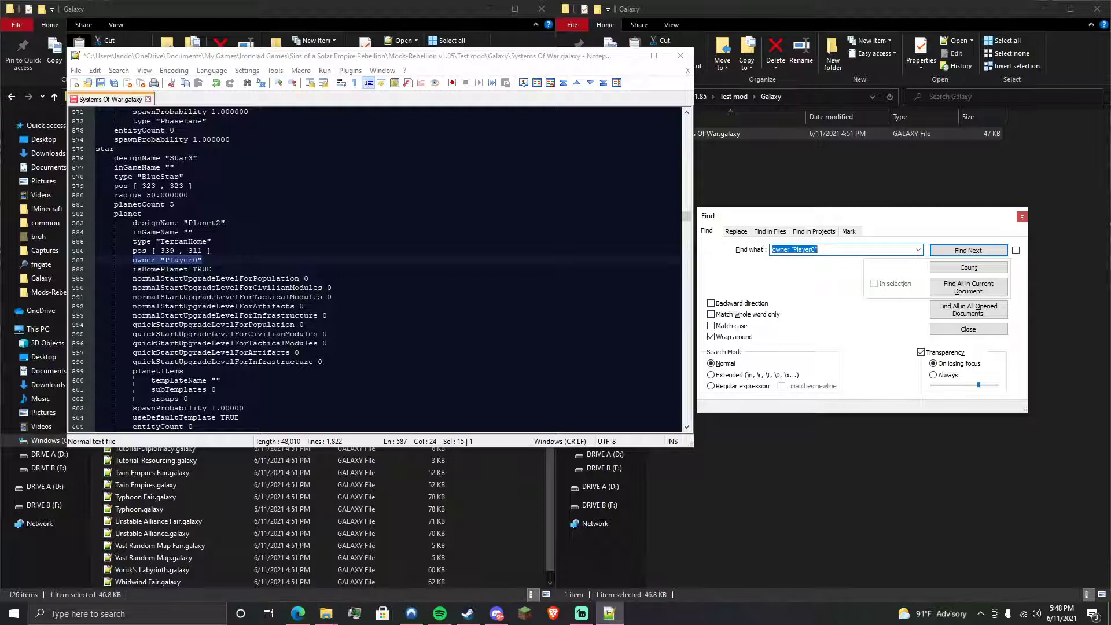
{"action": "left_click_drag", "start_coordinate": [686, 218], "coordinate": [689, 218]}
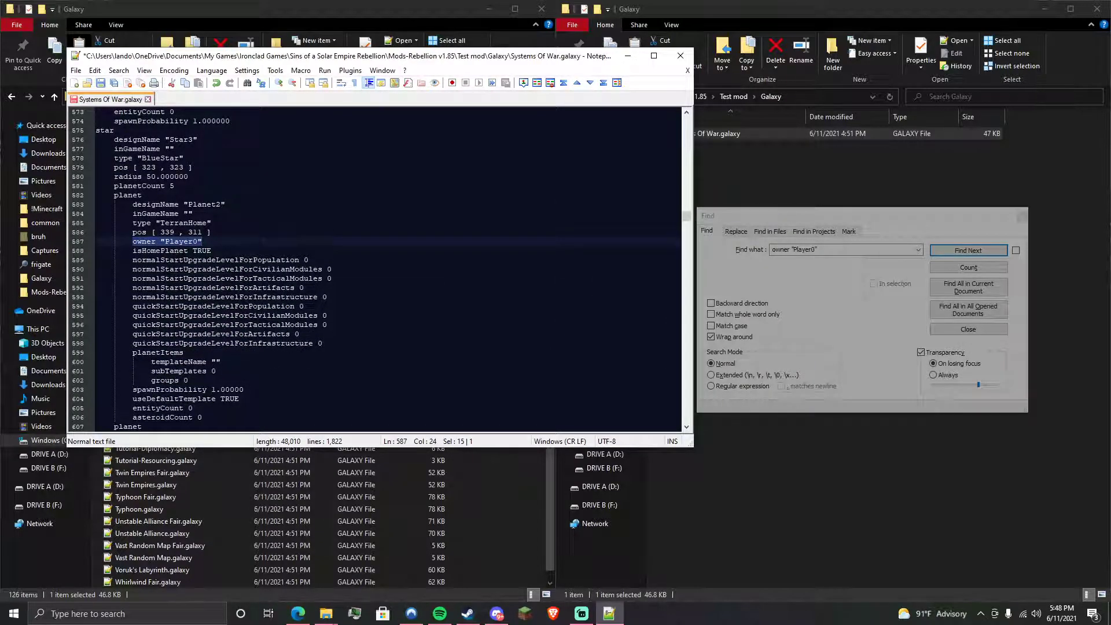
{"action": "left_click_drag", "start_coordinate": [689, 218], "coordinate": [689, 218]}
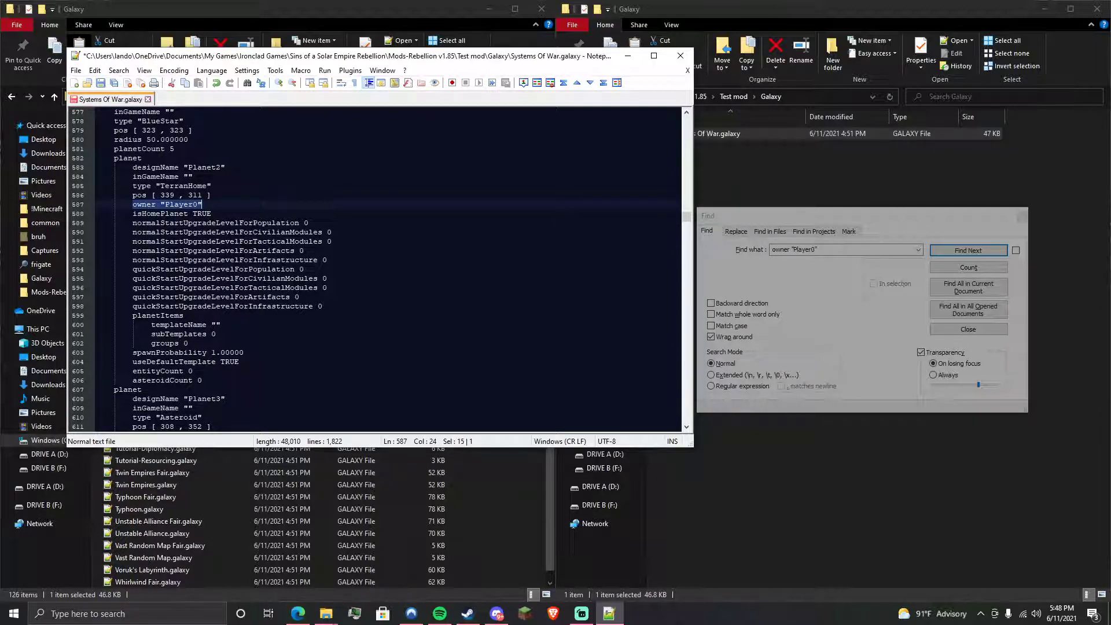
{"action": "left_click", "coordinate": [255, 205]}
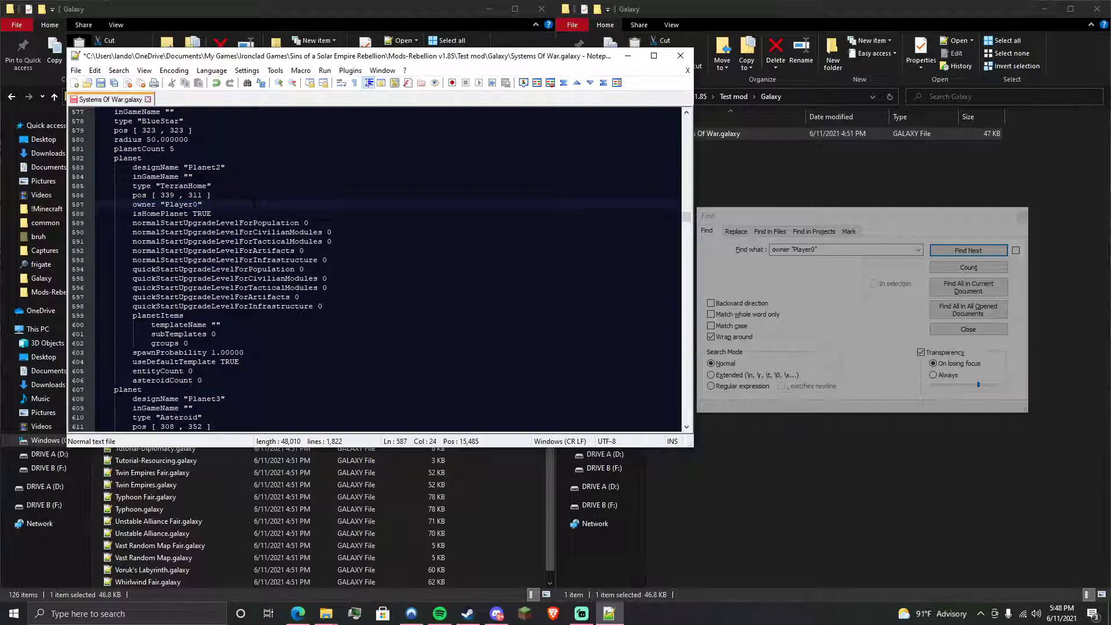
- Give Planet3 owner Player1, isHomePlanet TRUE and type TerranHome, then save the file
{"action": "scroll", "coordinate": [376, 269], "scroll_direction": "down", "scroll_amount": 5}
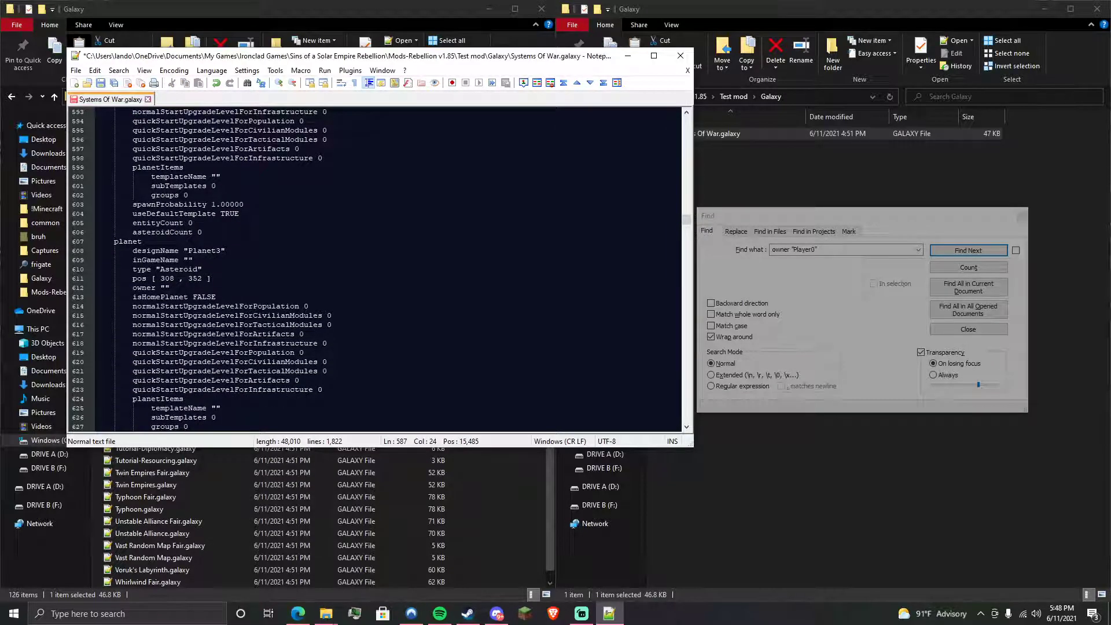
{"action": "left_click", "coordinate": [187, 260]}
{"action": "left_click", "coordinate": [165, 288]}
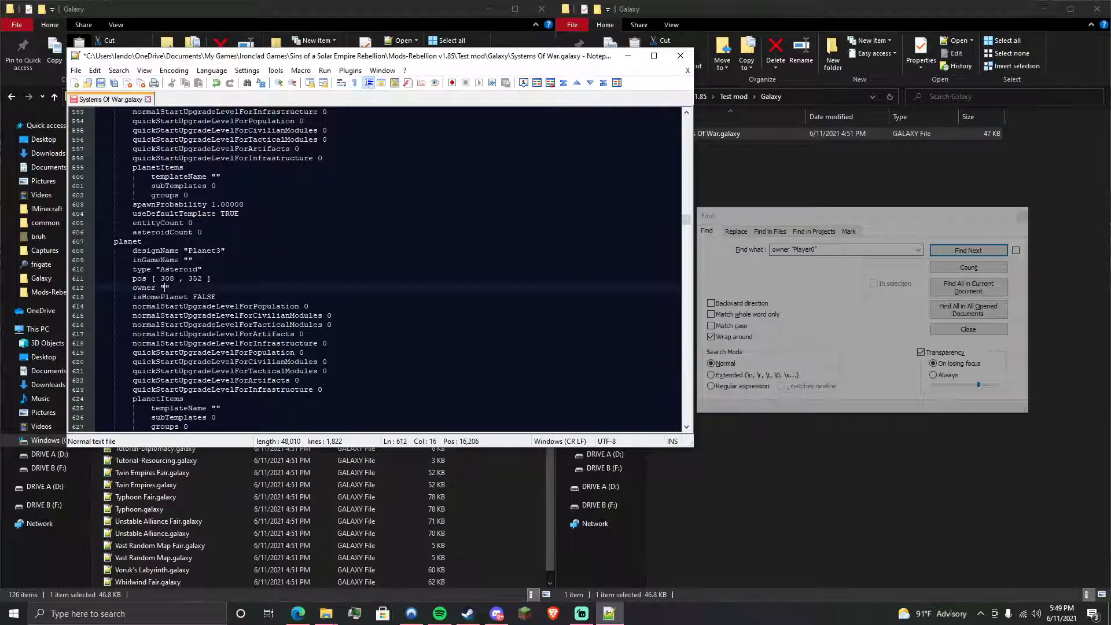
{"action": "type", "text": "Playre"}
{"action": "key", "text": "BackSpace"}
{"action": "type", "text": "er1"}
{"action": "double_click", "coordinate": [205, 297]}
{"action": "type", "text": "TRUE"}
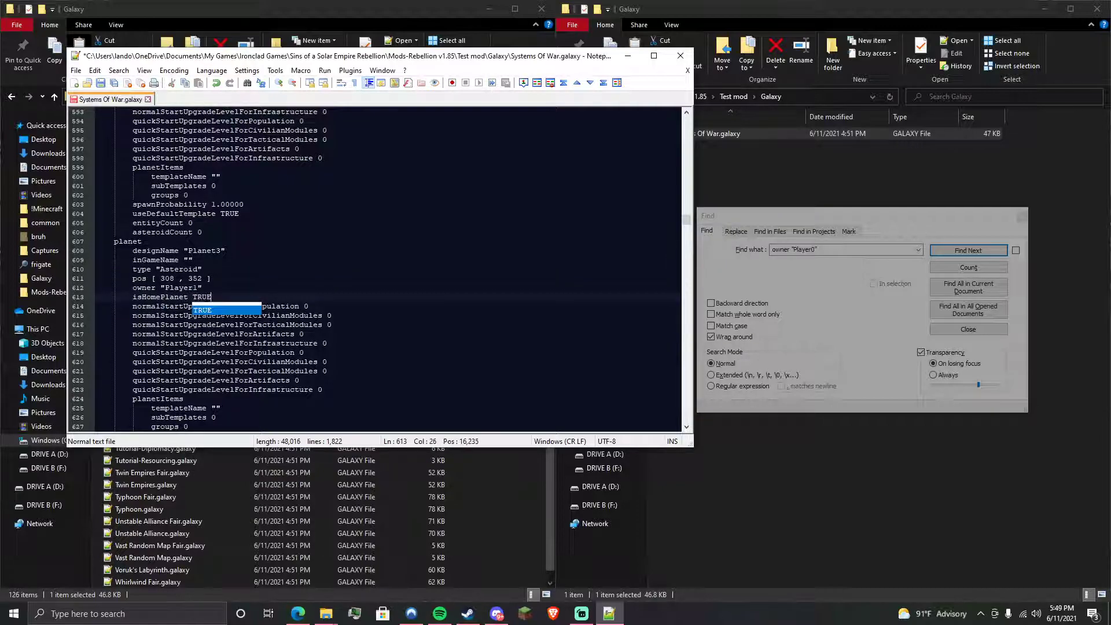
{"action": "double_click", "coordinate": [179, 269]}
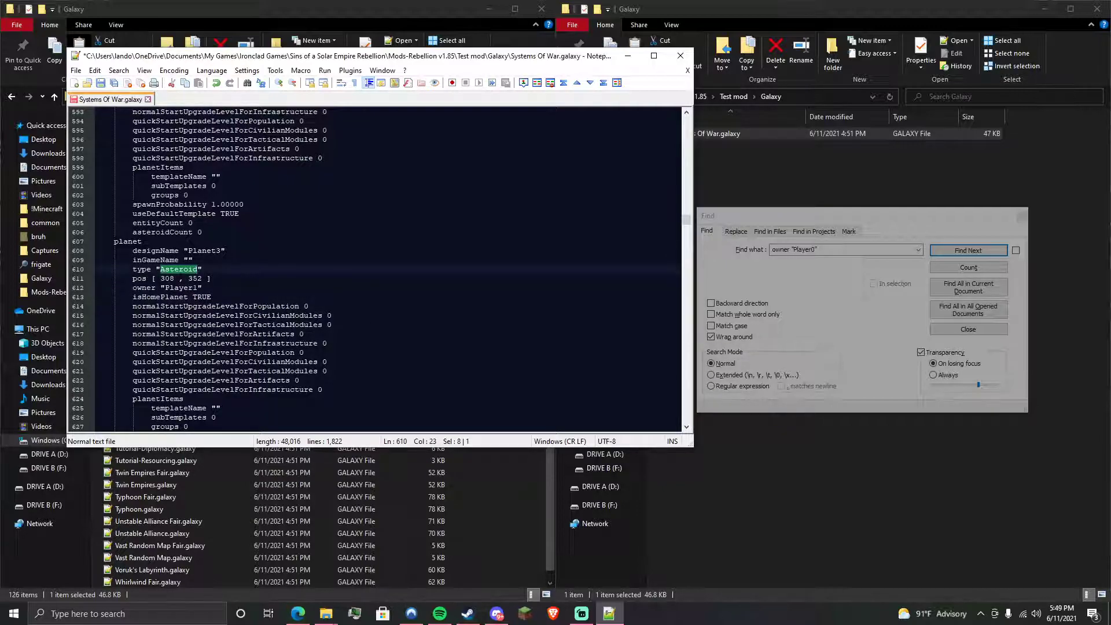
{"action": "type", "text": "TerranH"}
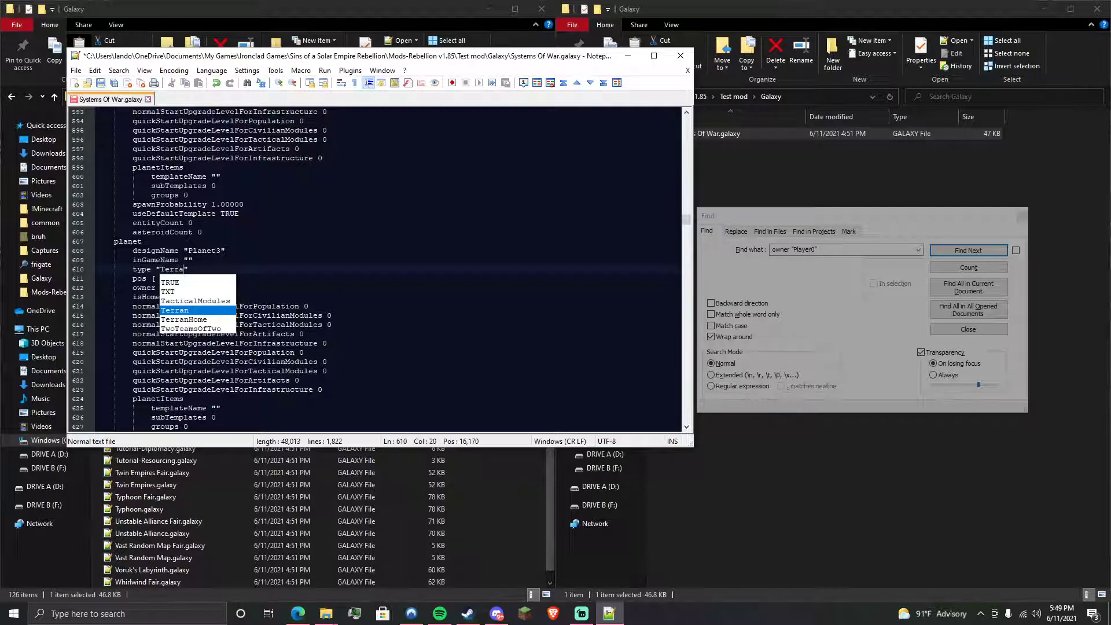
{"action": "key", "text": "Return"}
{"action": "left_click", "coordinate": [327, 371]}
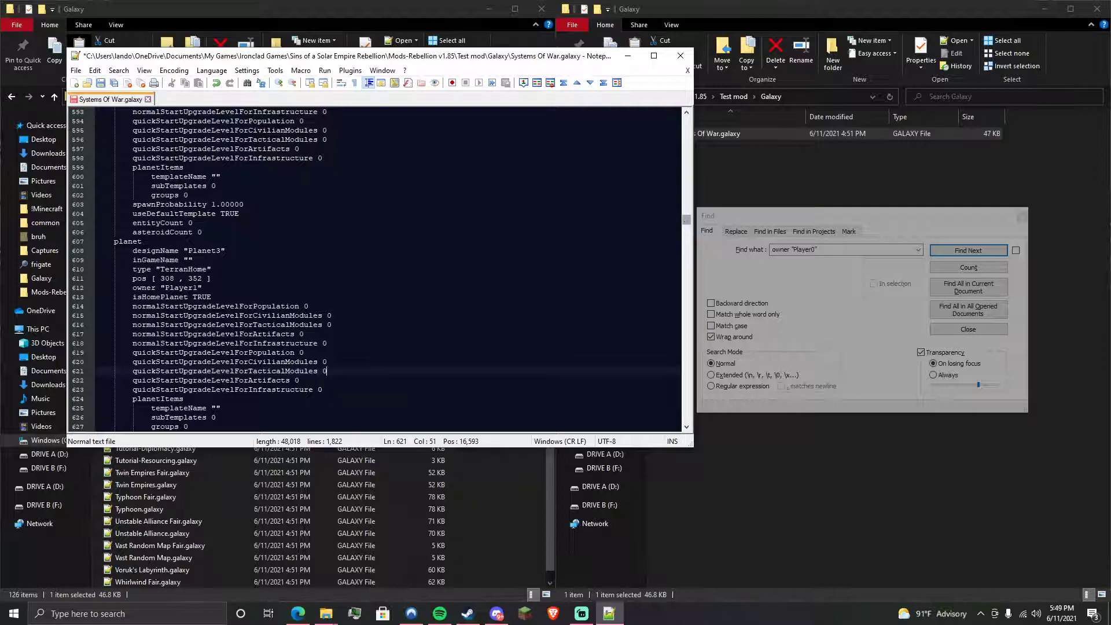
{"action": "left_click", "coordinate": [103, 84]}
- Close Notepad++ and return the windows to Test mod and the game's install folder
{"action": "left_click", "coordinate": [680, 55]}
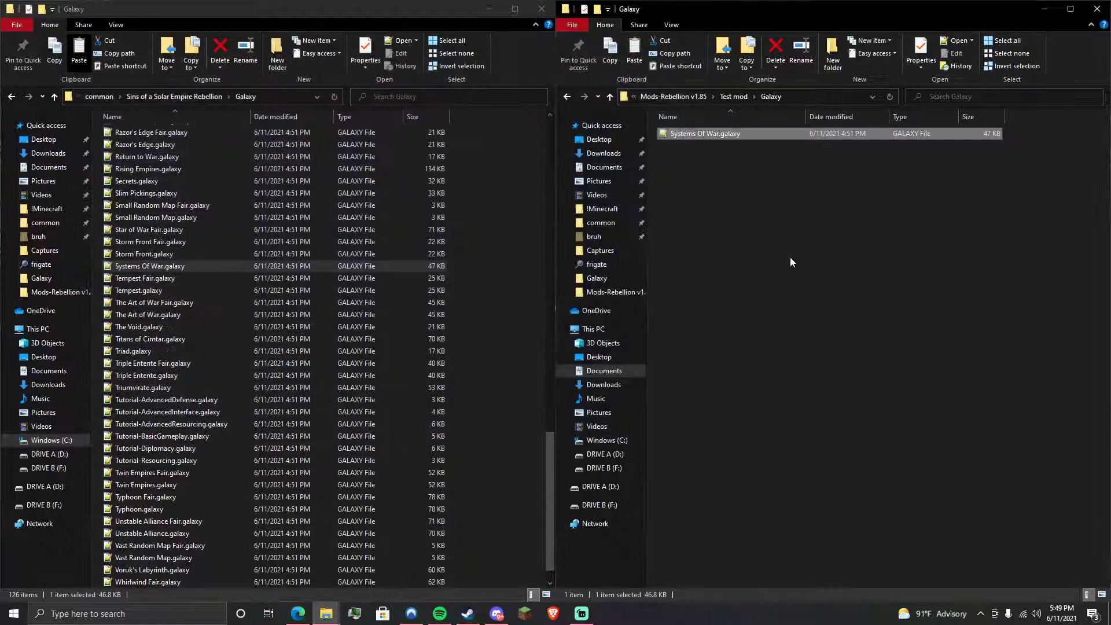
{"action": "left_click", "coordinate": [930, 310]}
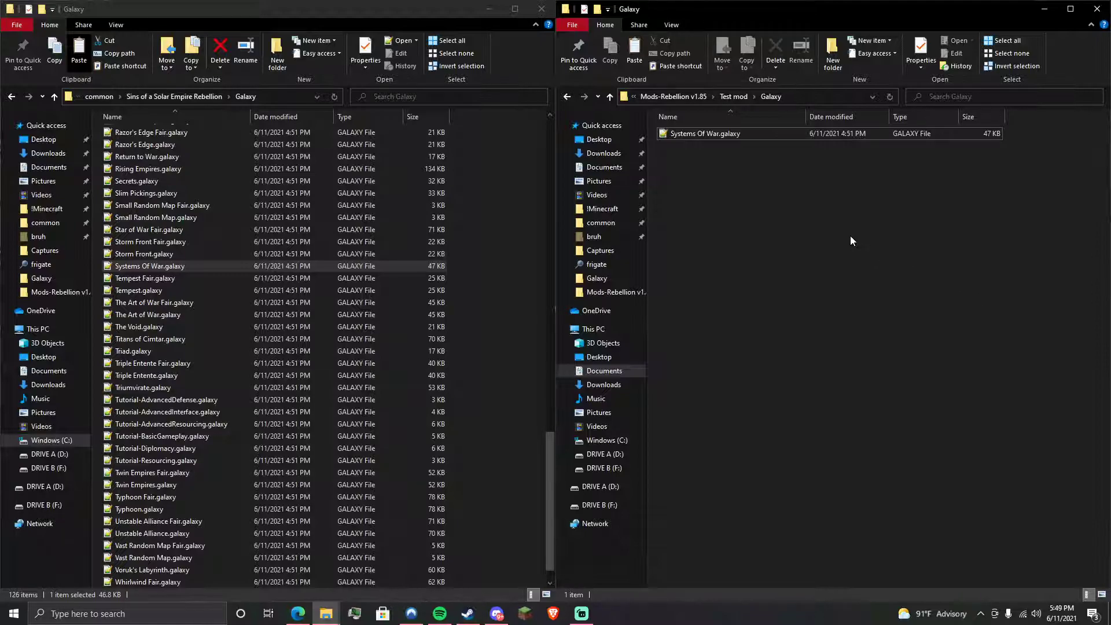
{"action": "left_click", "coordinate": [734, 97]}
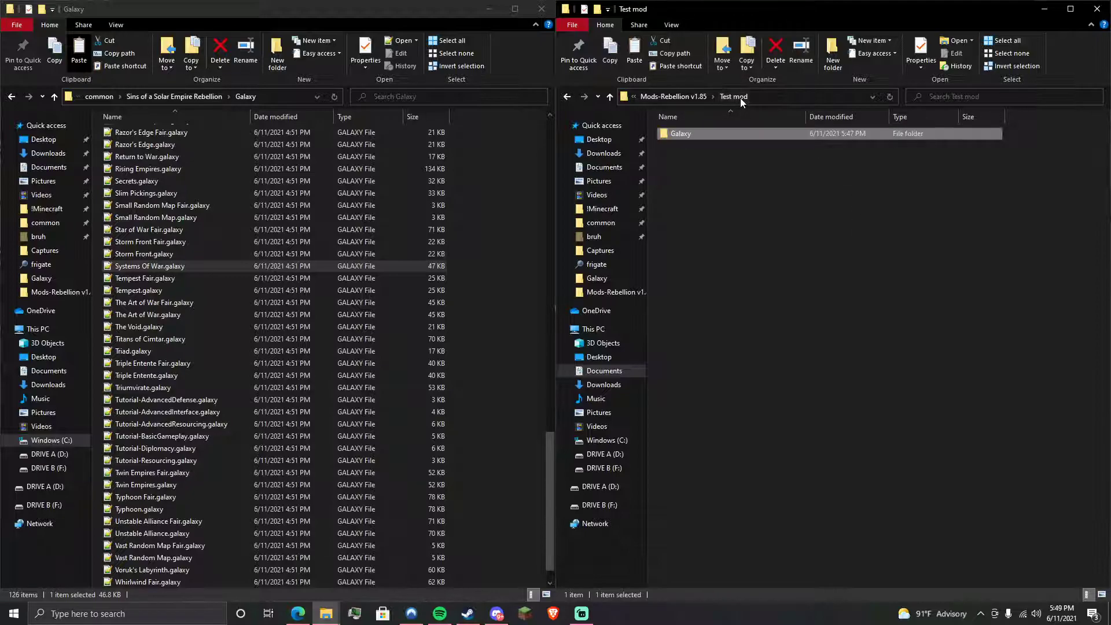
{"action": "mouse_move", "coordinate": [794, 224]}
{"action": "left_mouse_down"}
{"action": "mouse_move", "coordinate": [835, 274]}
{"action": "mouse_move", "coordinate": [786, 225]}
{"action": "left_mouse_up"}
{"action": "left_click", "coordinate": [177, 97]}
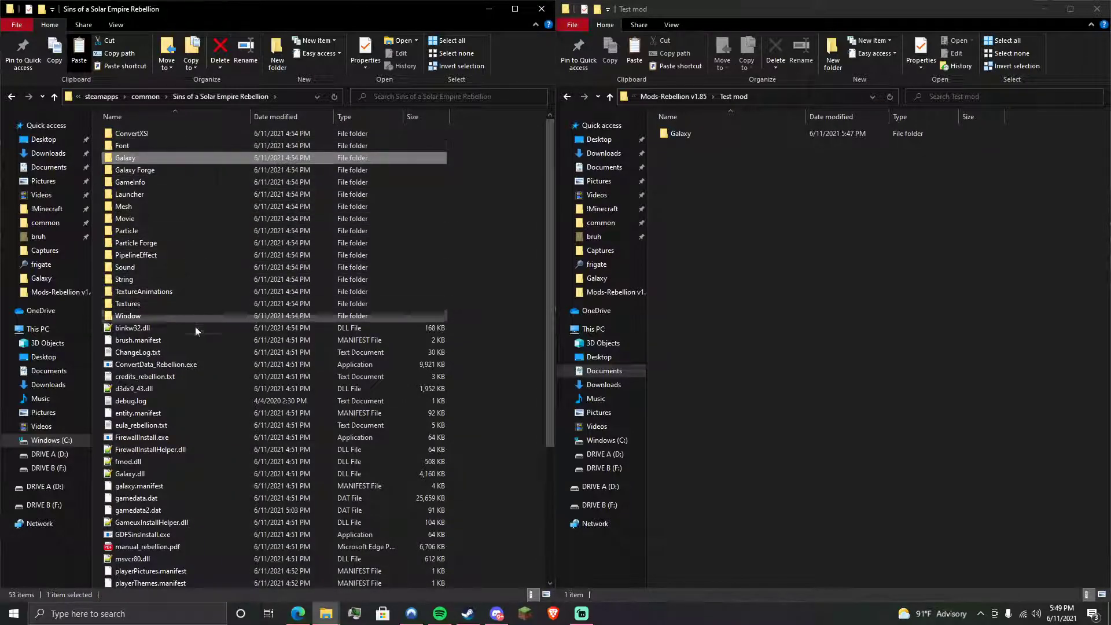
{"action": "left_click", "coordinate": [809, 230]}
- Create a 'GameInfo' folder in Test mod and open it beside the game's GameInfo folder
{"action": "right_click", "coordinate": [741, 196]}
{"action": "mouse_move", "coordinate": [814, 332]}
{"action": "left_click", "coordinate": [904, 338]}
{"action": "type", "text": "GameInfo"}
{"action": "key", "text": "Return"}
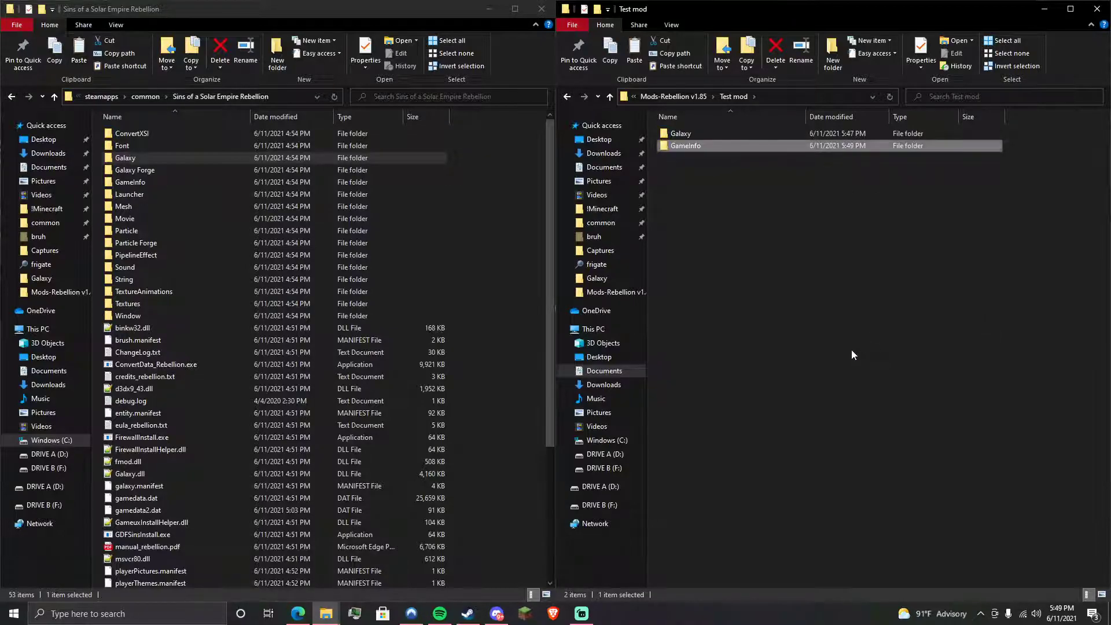
{"action": "left_click", "coordinate": [199, 183]}
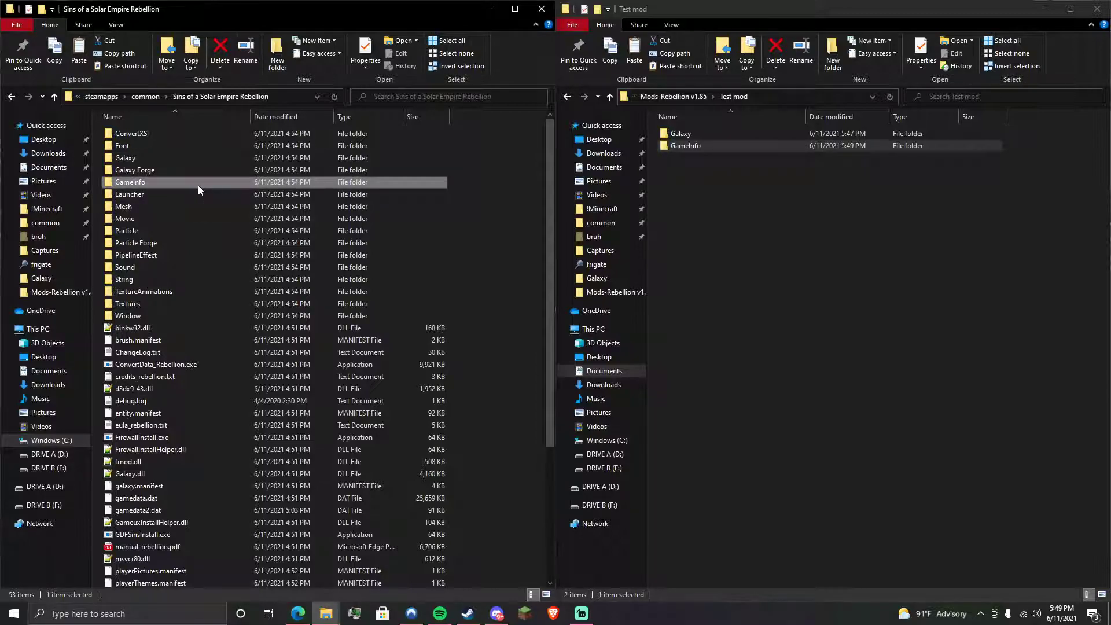
{"action": "double_click", "coordinate": [198, 182]}
{"action": "double_click", "coordinate": [681, 146]}
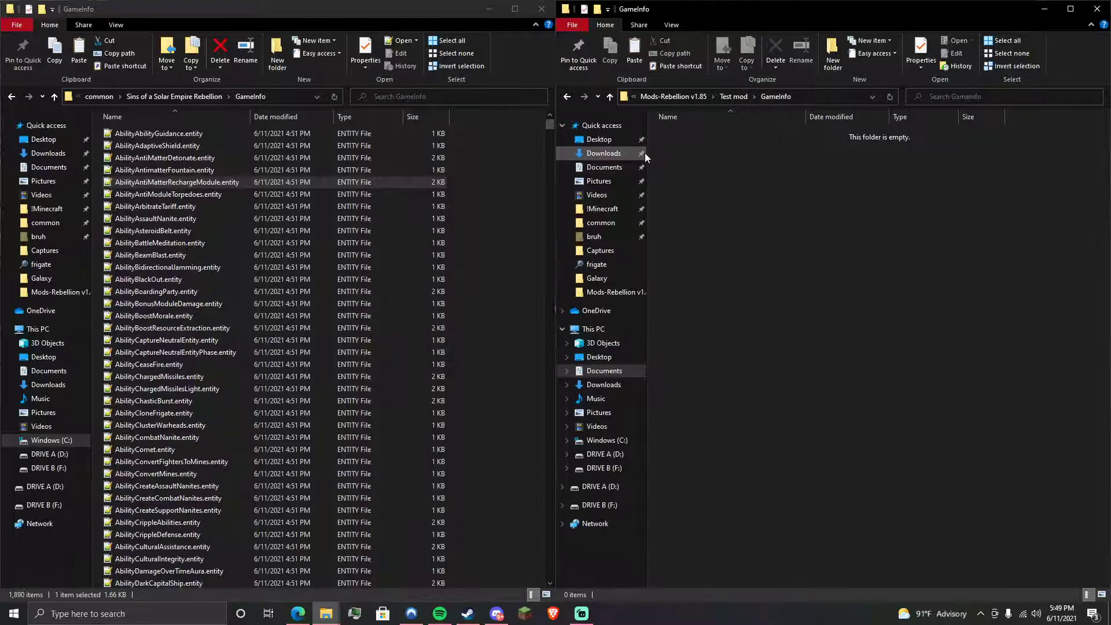
- Search the game's GameInfo for 'Frigate' and paste FrigatePirateScout.entity into the mod's GameInfo
{"action": "left_click", "coordinate": [456, 97]}
{"action": "left_click", "coordinate": [435, 98]}
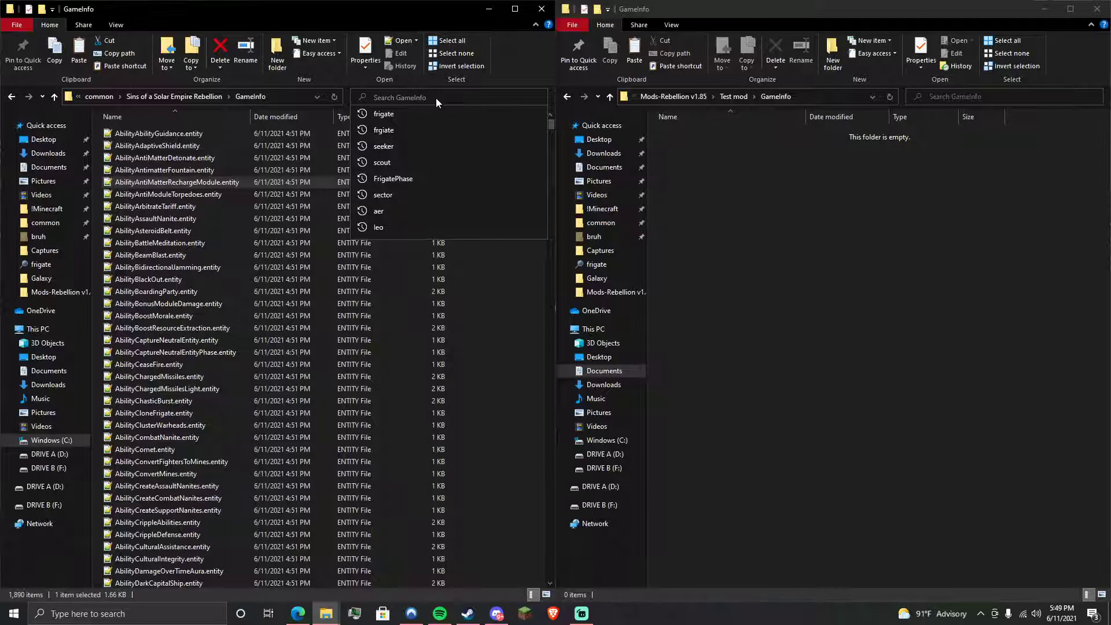
{"action": "type", "text": "Frigate"}
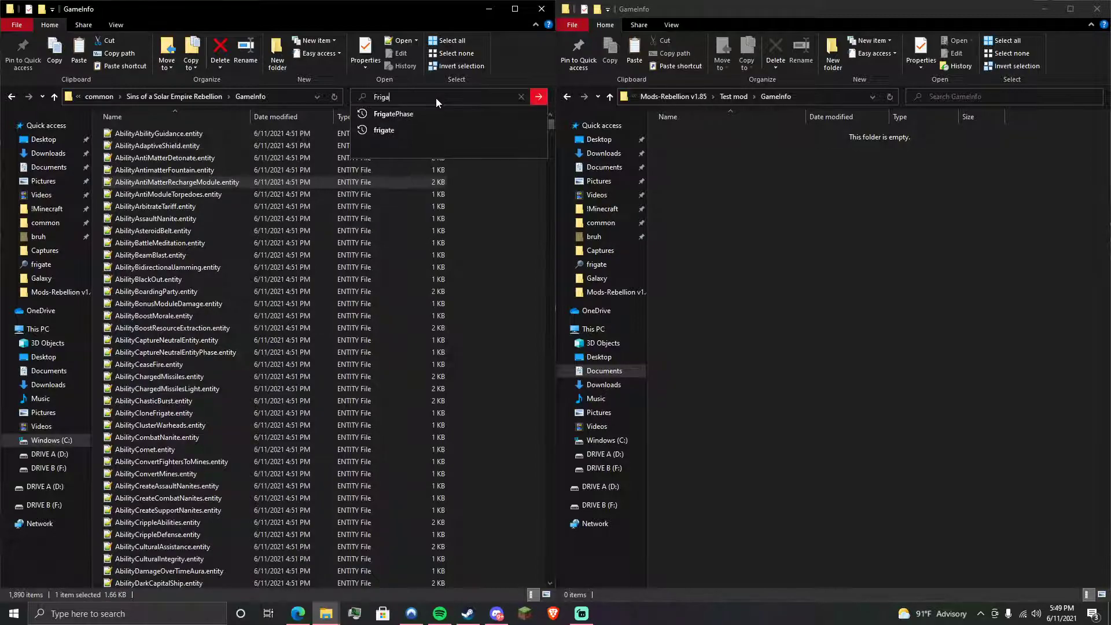
{"action": "key", "text": "Return"}
{"action": "left_click_drag", "start_coordinate": [550, 131], "coordinate": [624, 494]}
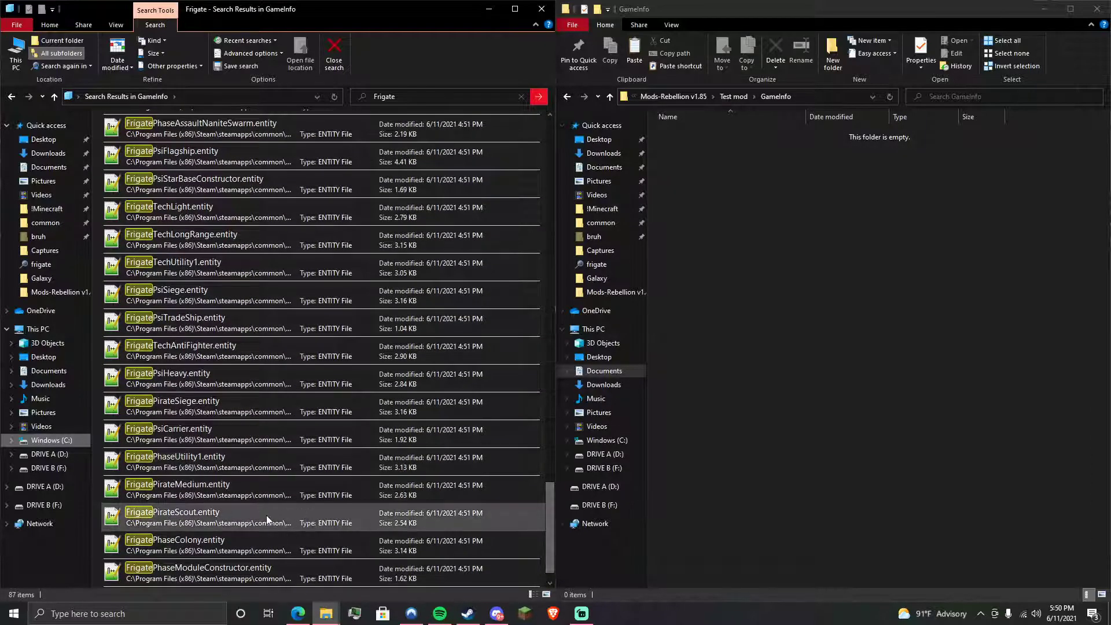
{"action": "left_click", "coordinate": [267, 519]}
{"action": "left_click", "coordinate": [807, 282]}
{"action": "key", "text": "ctrl+v"}
- Open the copied FrigatePirateScout.entity in Notepad++ and select its contents
{"action": "left_click", "coordinate": [1001, 241]}
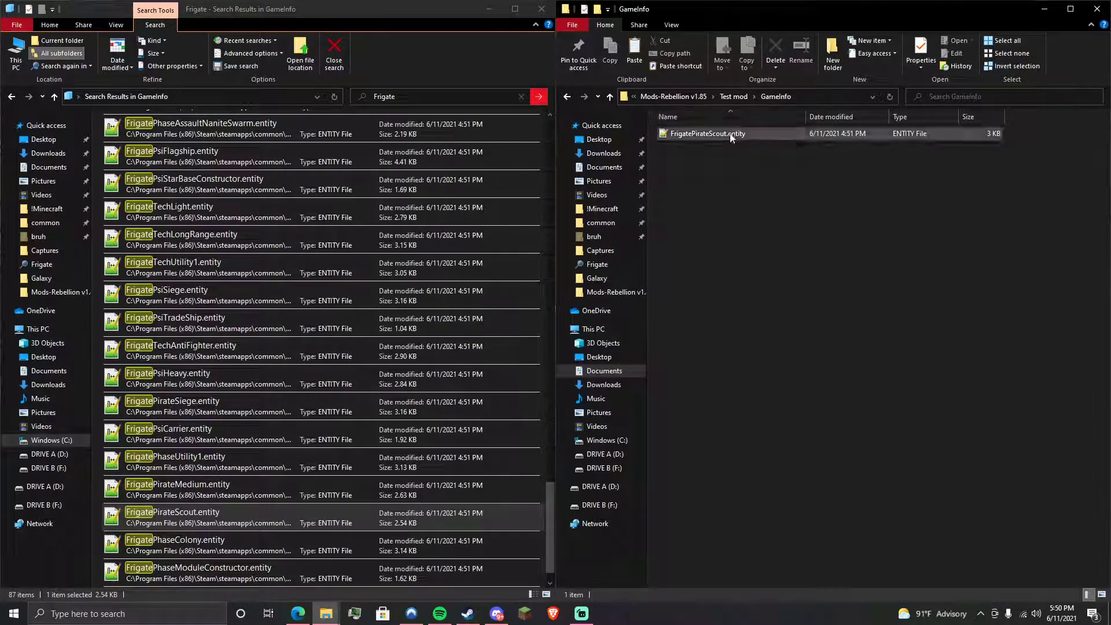
{"action": "right_click", "coordinate": [776, 137]}
{"action": "left_click", "coordinate": [834, 182]}
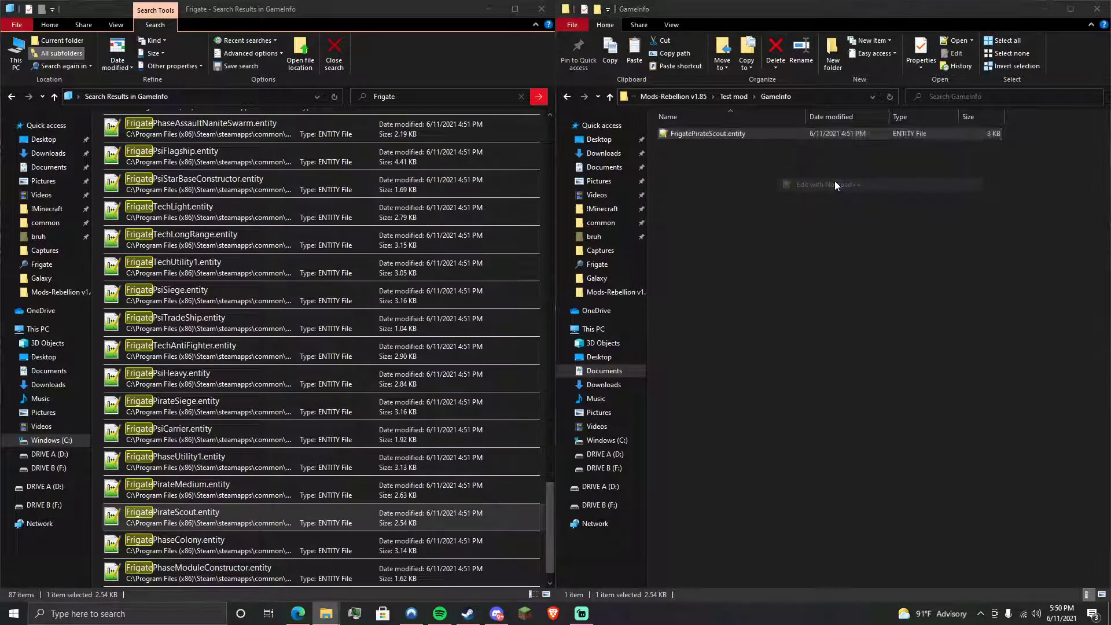
{"action": "left_click_drag", "start_coordinate": [393, 231], "coordinate": [4, 113]}
{"action": "left_click_drag", "start_coordinate": [393, 202], "coordinate": [71, 116]}
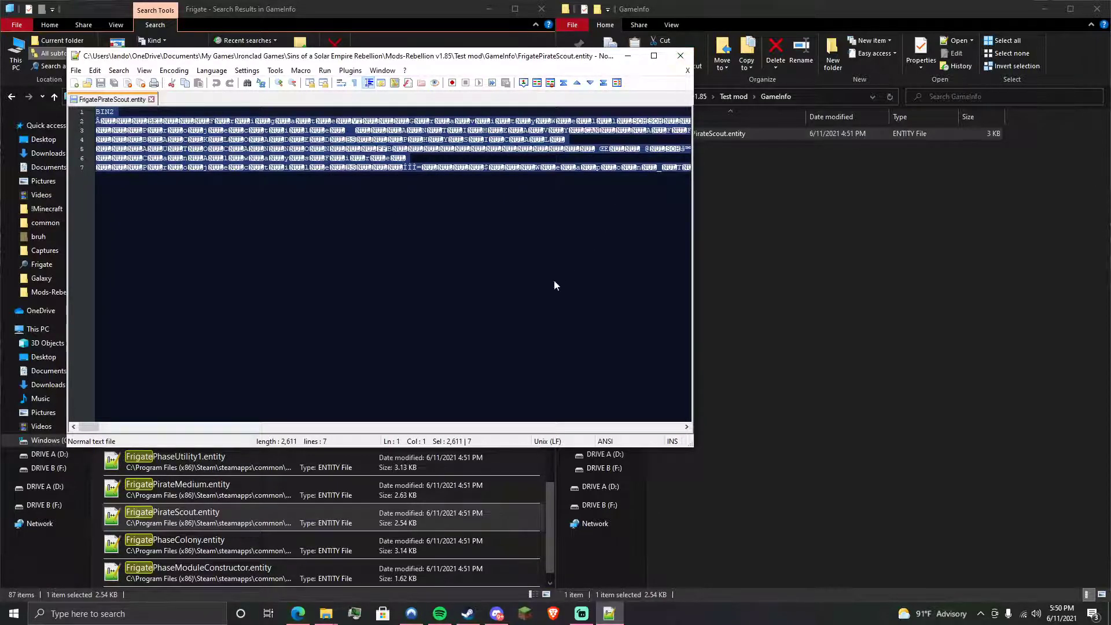
- Close Notepad++, leave the Frigate search, and select ConvertData_Rebellion.exe in the install folder
{"action": "left_click", "coordinate": [680, 56]}
{"action": "left_click", "coordinate": [1016, 359]}
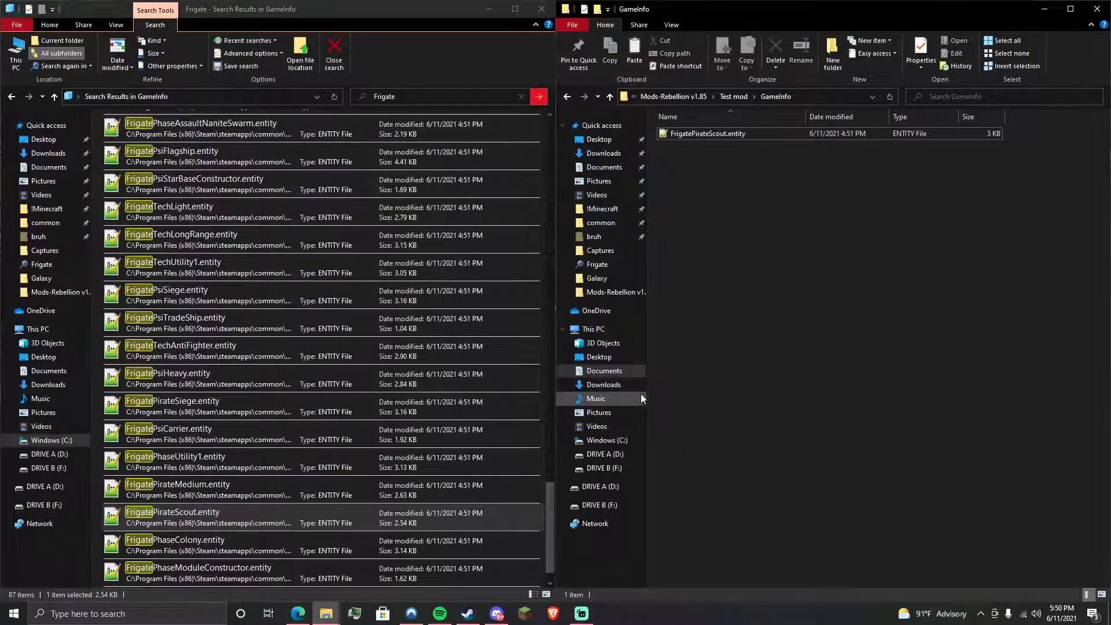
{"action": "left_click", "coordinate": [12, 96]}
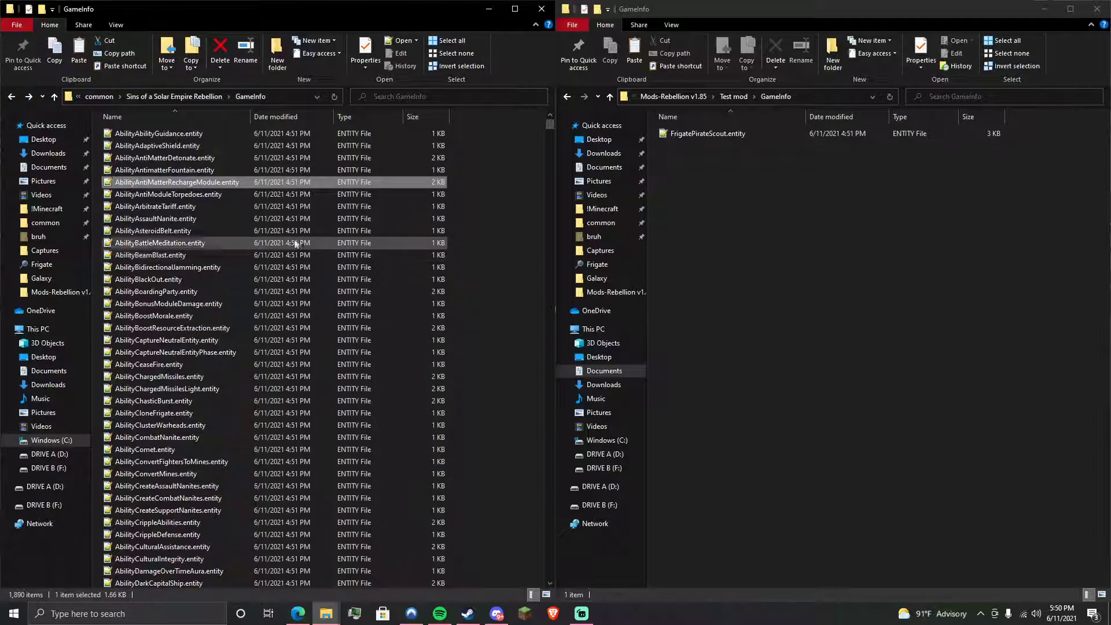
{"action": "left_click", "coordinate": [171, 96]}
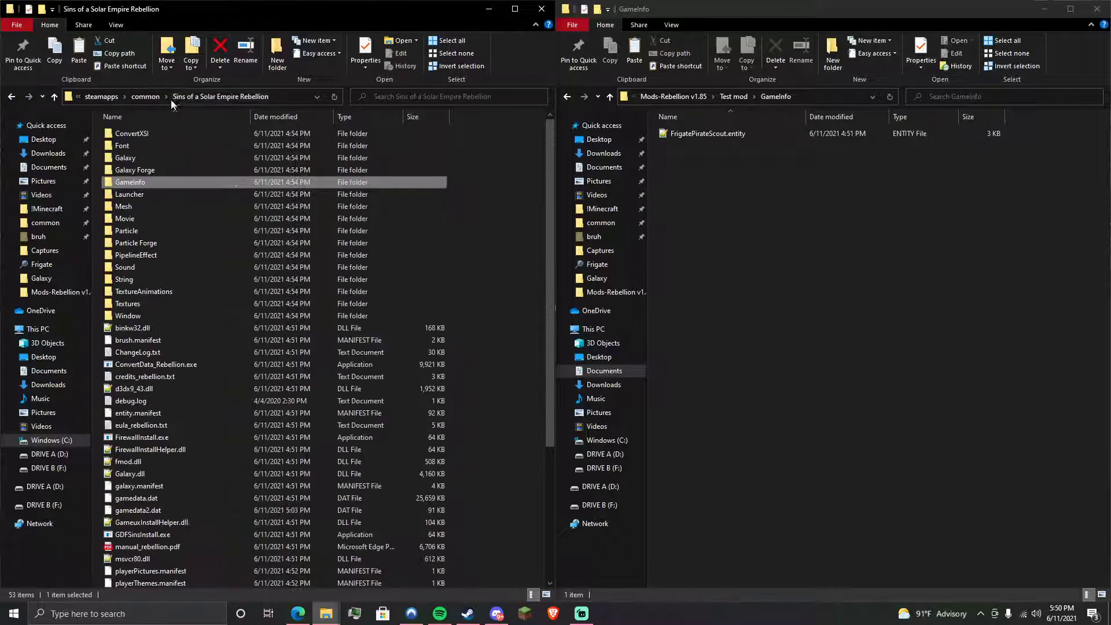
{"action": "left_click", "coordinate": [238, 367]}
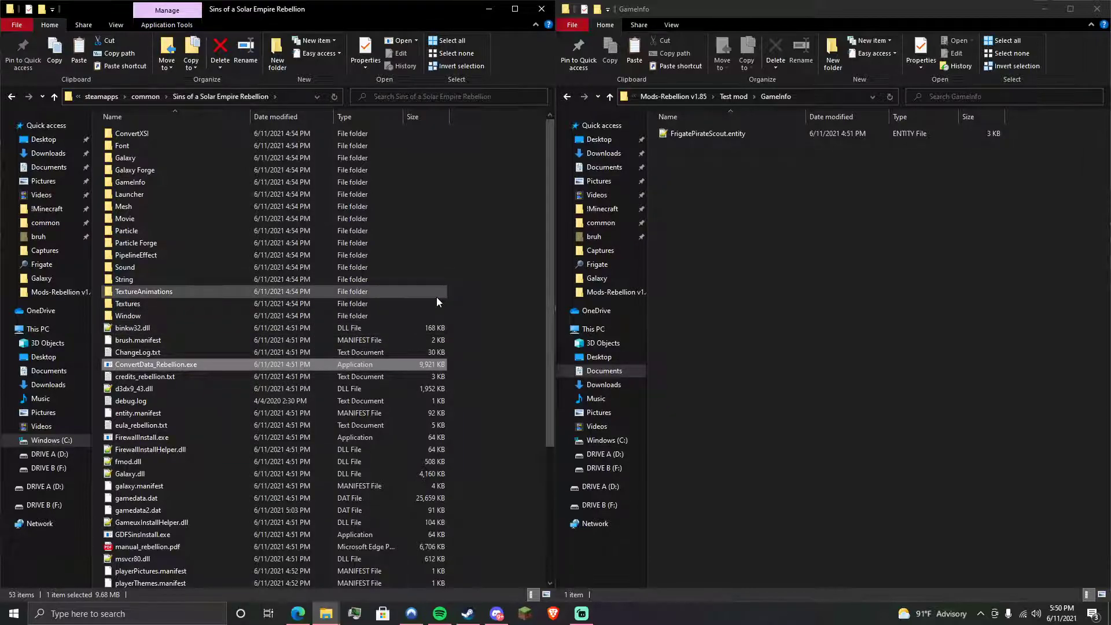
- Review ent2txt.bat and ConvertData_Rebellion.exe in the Drive folder, then minimize Edge
{"action": "left_click", "coordinate": [298, 614]}
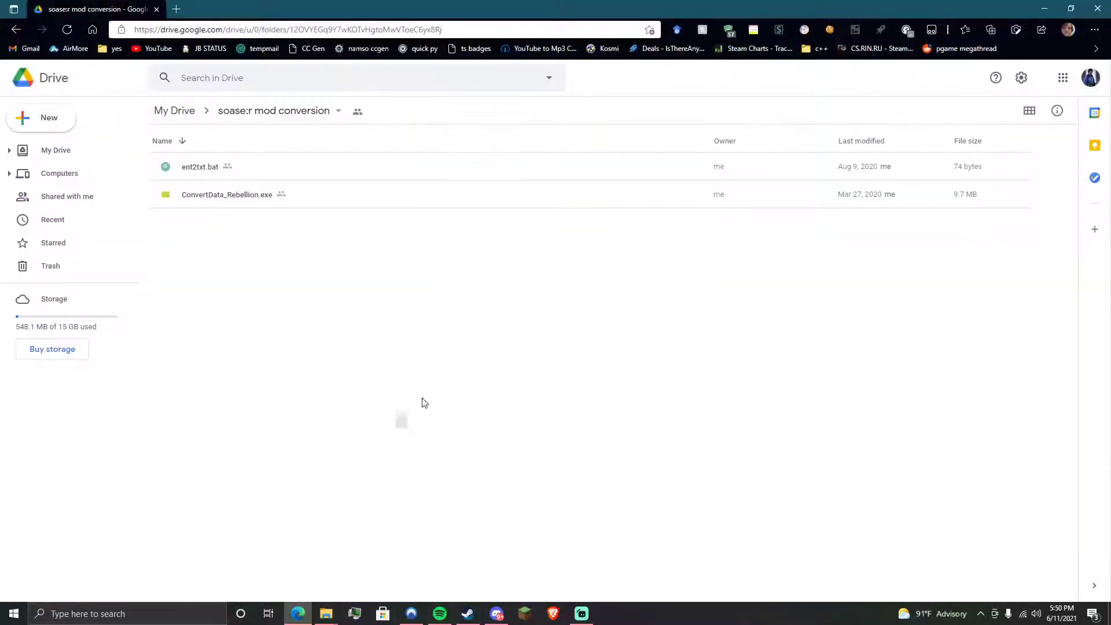
{"action": "left_click_drag", "start_coordinate": [468, 262], "coordinate": [392, 171]}
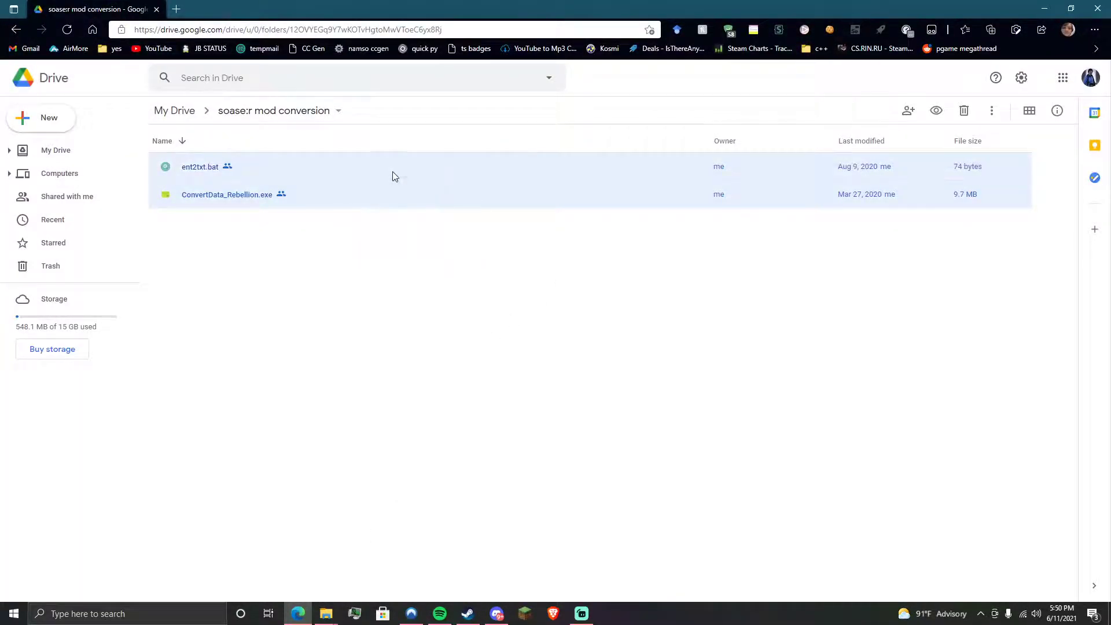
{"action": "left_click", "coordinate": [701, 318]}
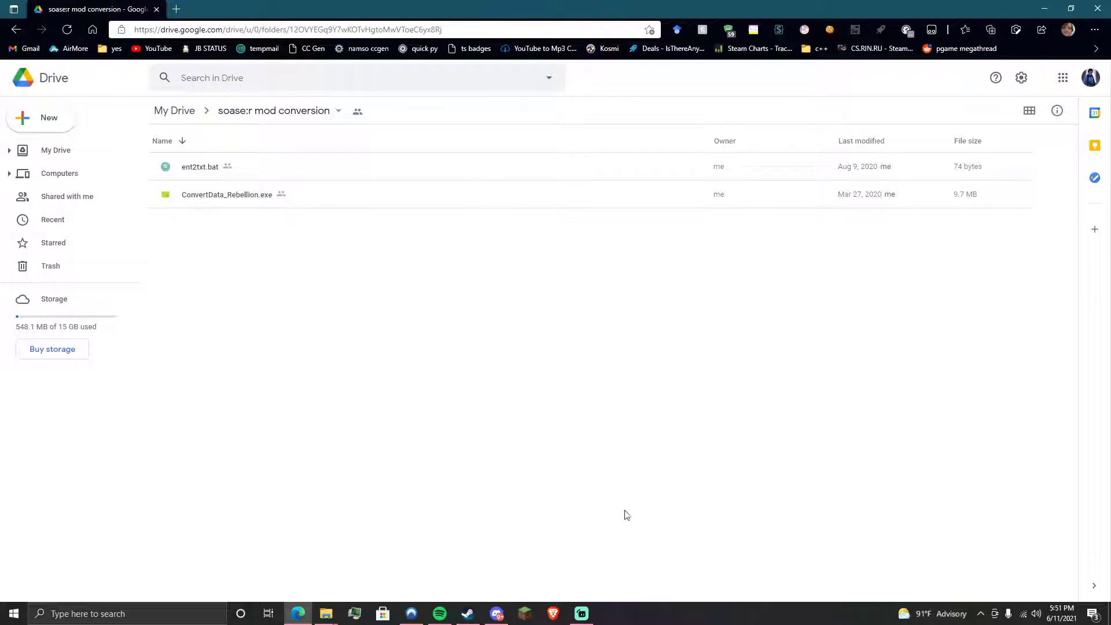
{"action": "left_click", "coordinate": [1108, 613]}
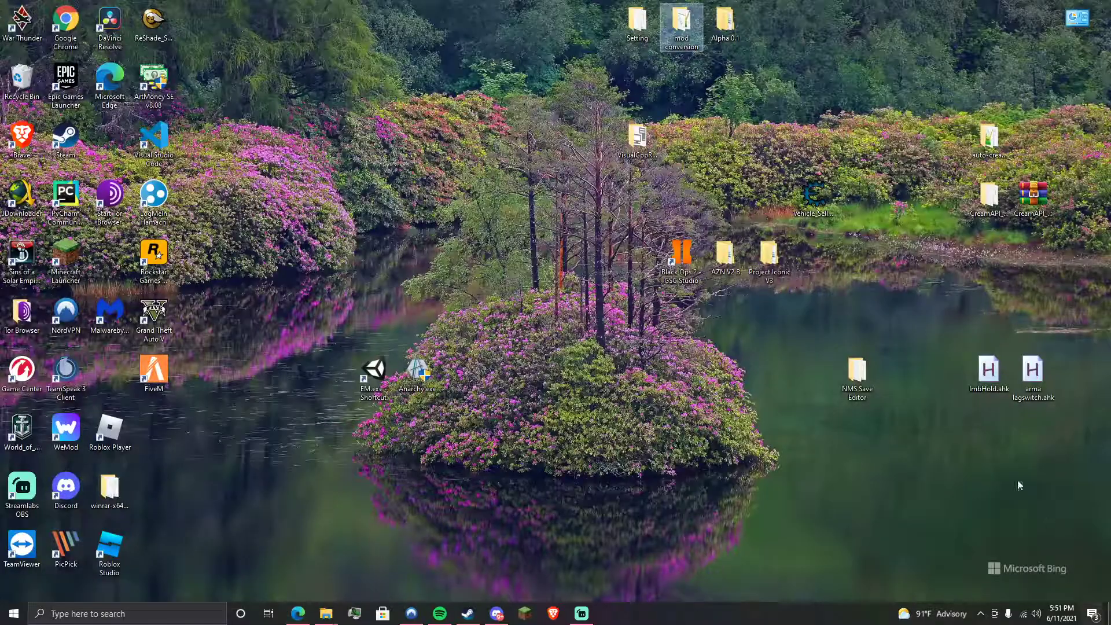
- Open the desktop mod conversion folder and inspect the ent2txt.bat script in Notepad++
{"action": "double_click", "coordinate": [672, 36]}
{"action": "left_click_drag", "start_coordinate": [352, 240], "coordinate": [376, 190]}
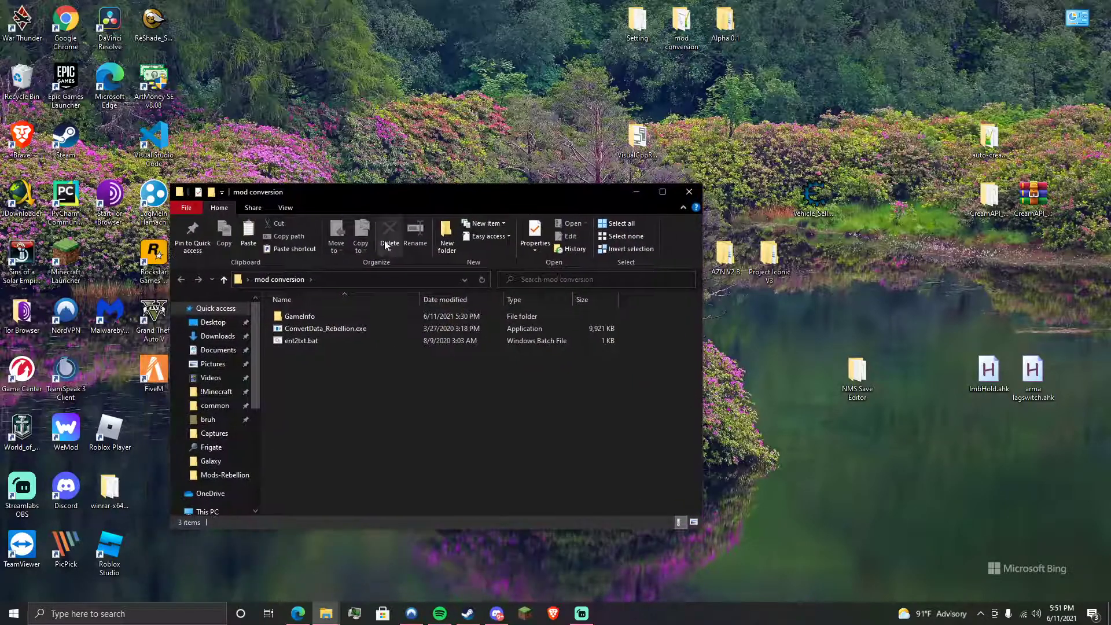
{"action": "left_click_drag", "start_coordinate": [348, 357], "coordinate": [388, 359]}
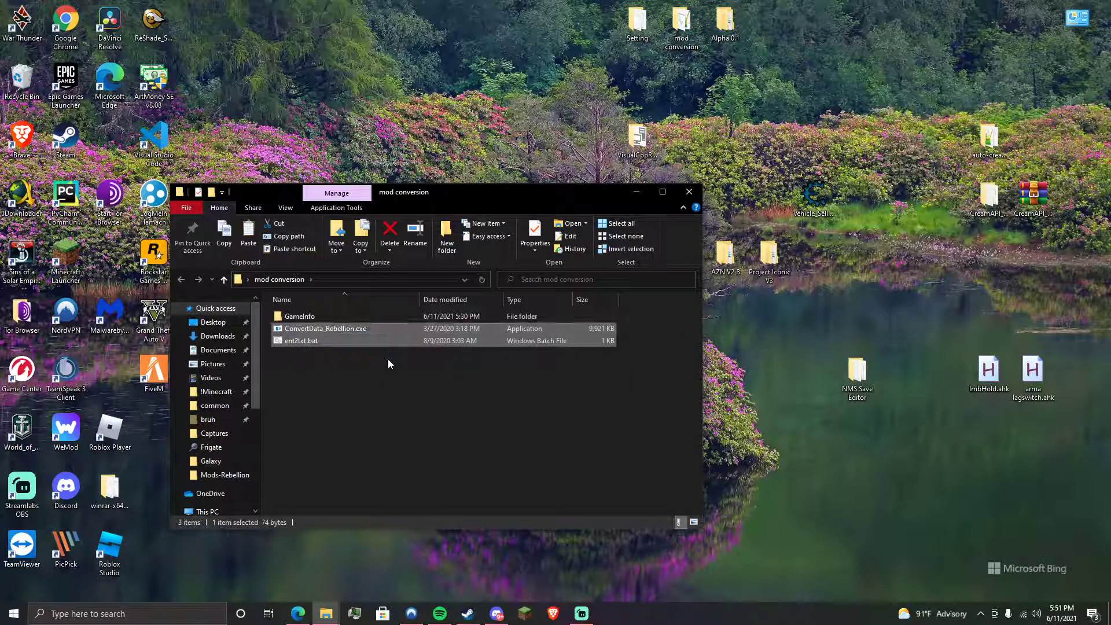
{"action": "right_click", "coordinate": [332, 340]}
{"action": "left_click", "coordinate": [417, 94]}
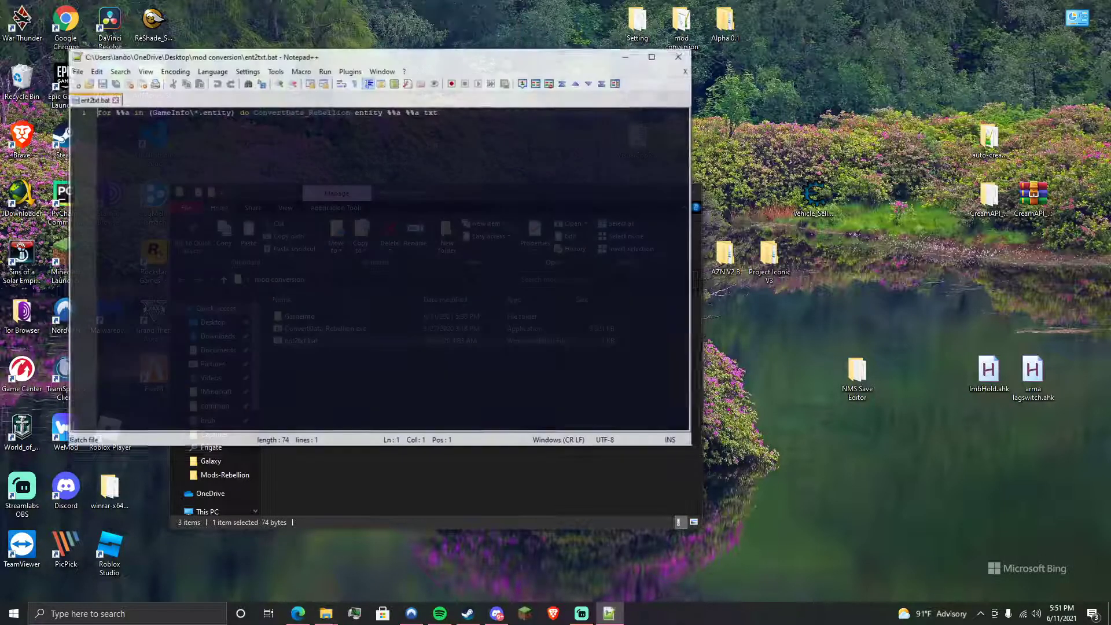
{"action": "key", "text": "shift+Home"}
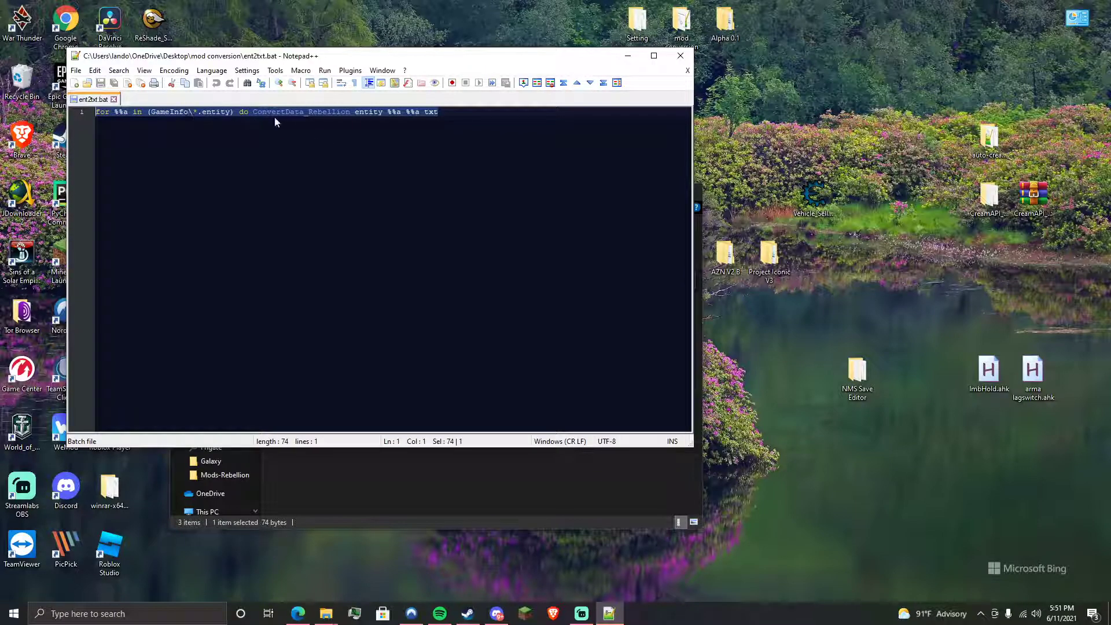
{"action": "left_click", "coordinate": [688, 70]}
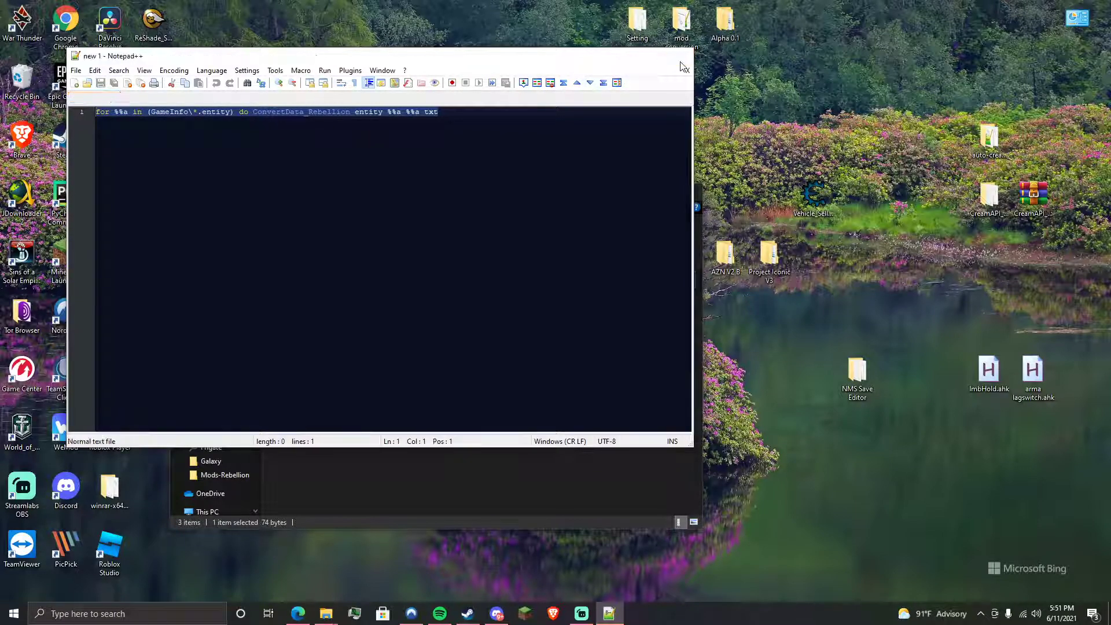
{"action": "left_click", "coordinate": [681, 55]}
- Open the empty GameInfo folder in mod conversion, then switch Explorer windows from the taskbar
{"action": "double_click", "coordinate": [363, 315]}
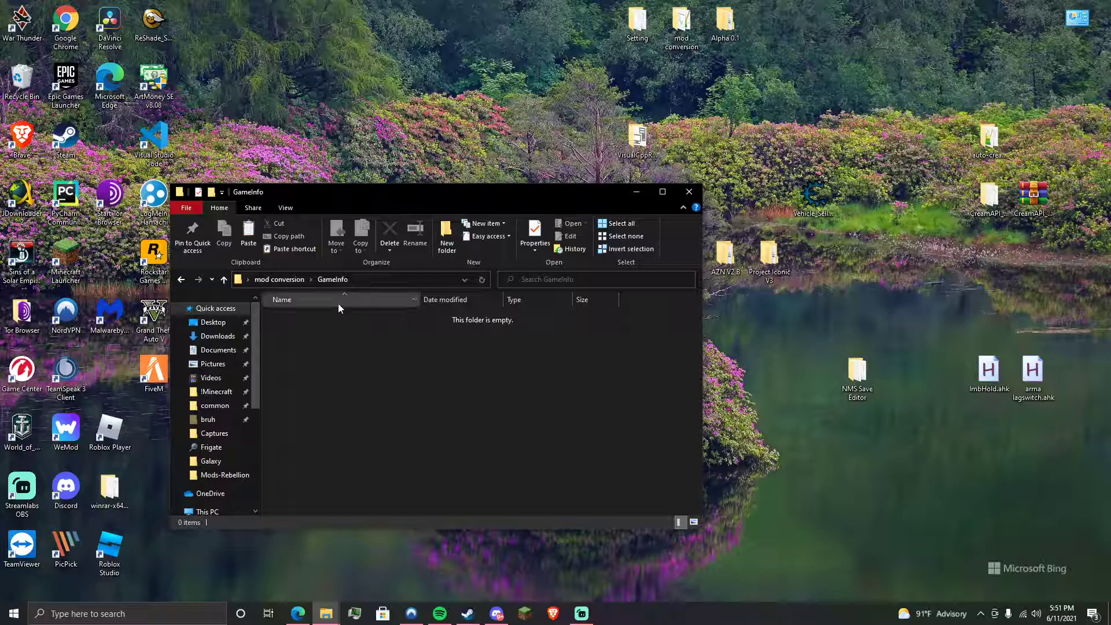
{"action": "left_click", "coordinate": [280, 280]}
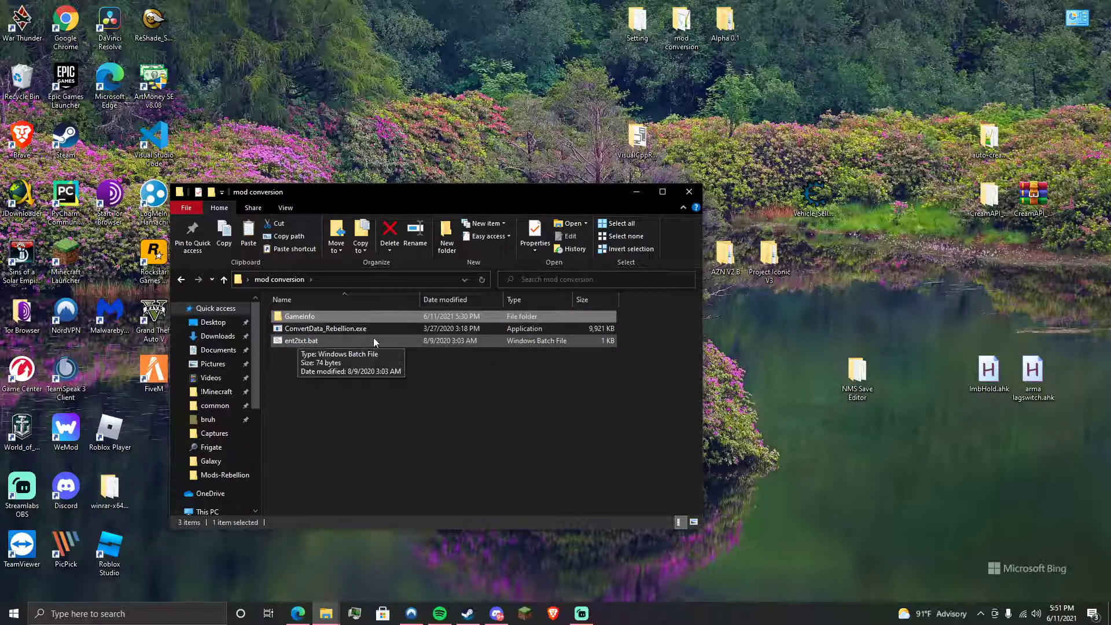
{"action": "double_click", "coordinate": [378, 317]}
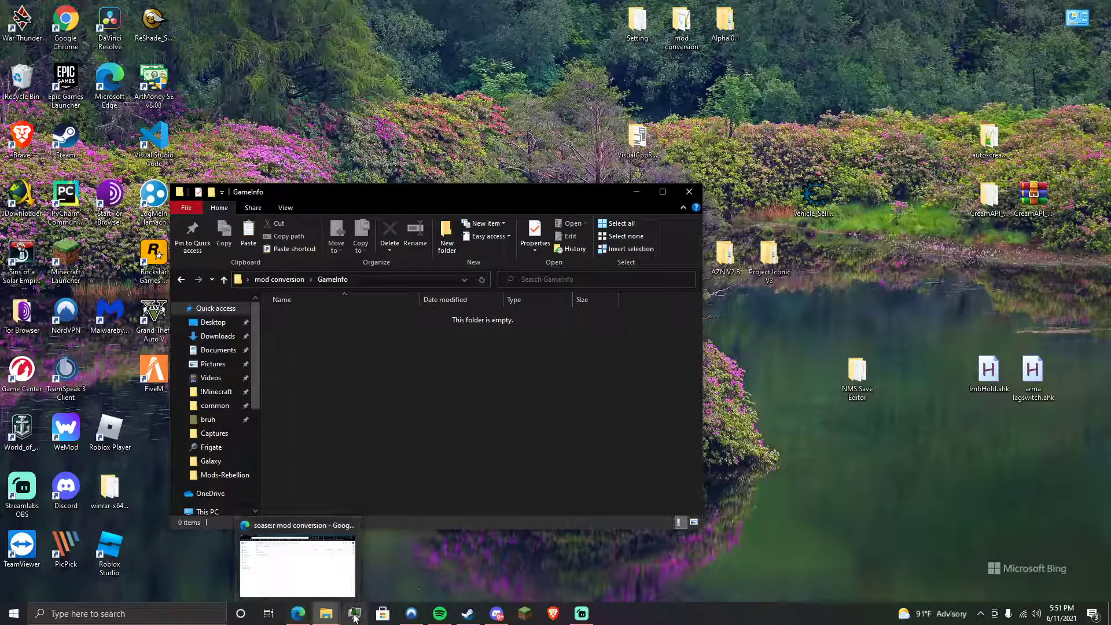
{"action": "mouse_move", "coordinate": [326, 613]}
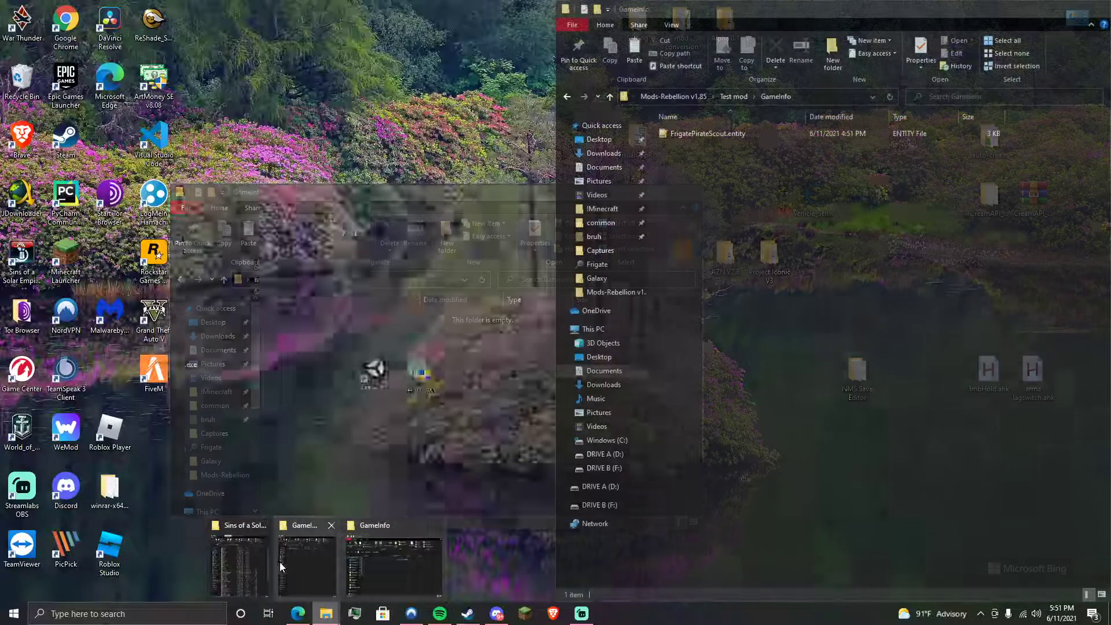
{"action": "mouse_move", "coordinate": [248, 560]}
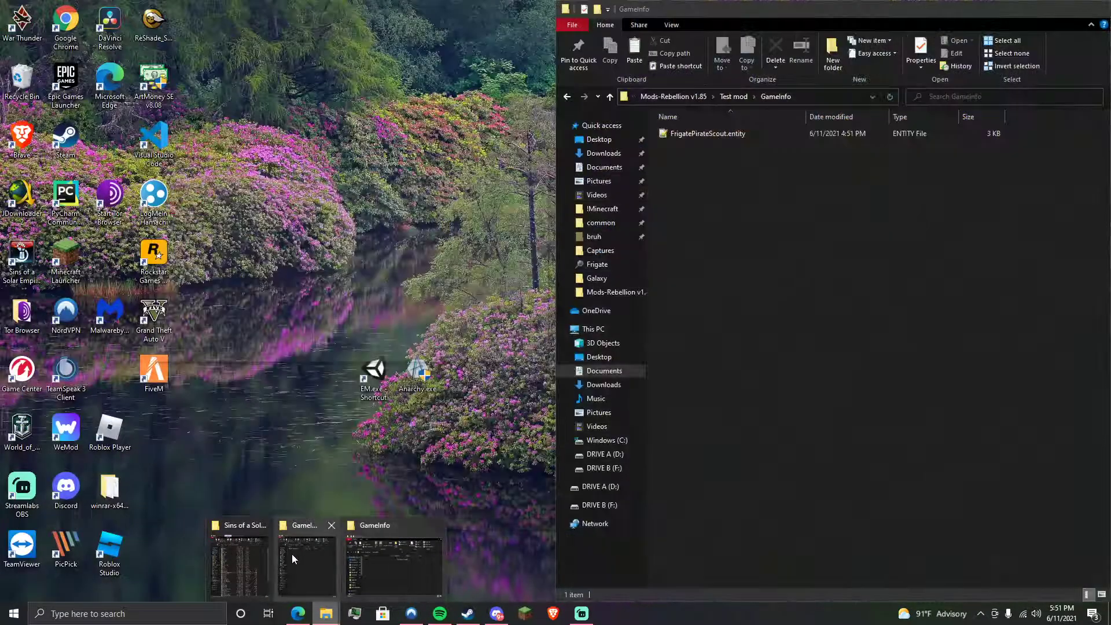
- Copy FrigatePirateScout.entity into the mod conversion GameInfo folder
{"action": "left_click", "coordinate": [291, 554]}
{"action": "left_click", "coordinate": [722, 135]}
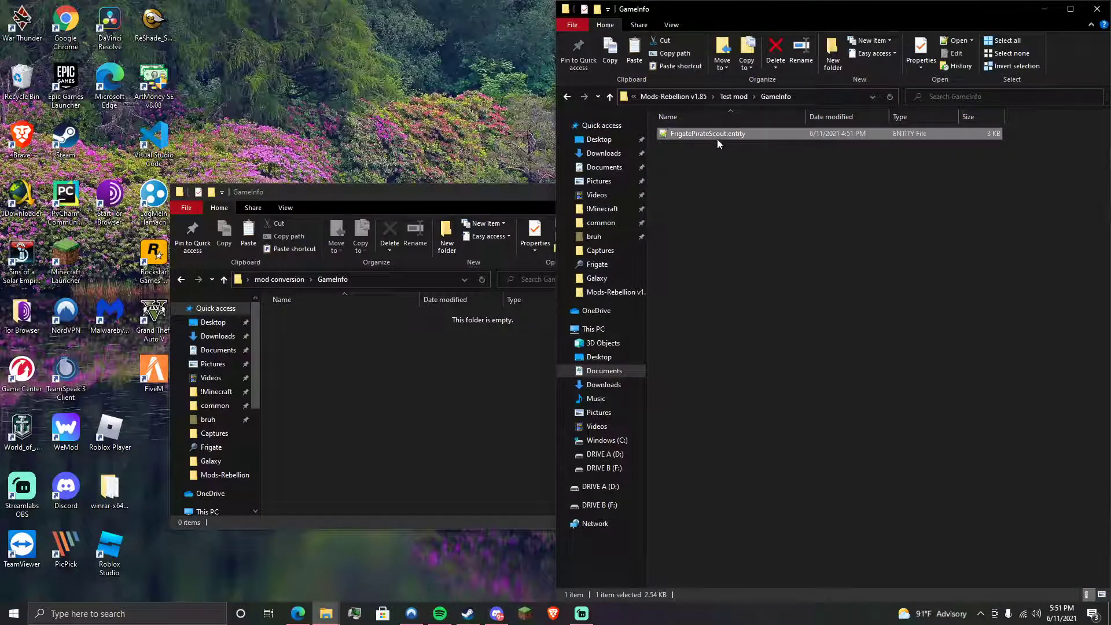
{"action": "mouse_move", "coordinate": [326, 613]}
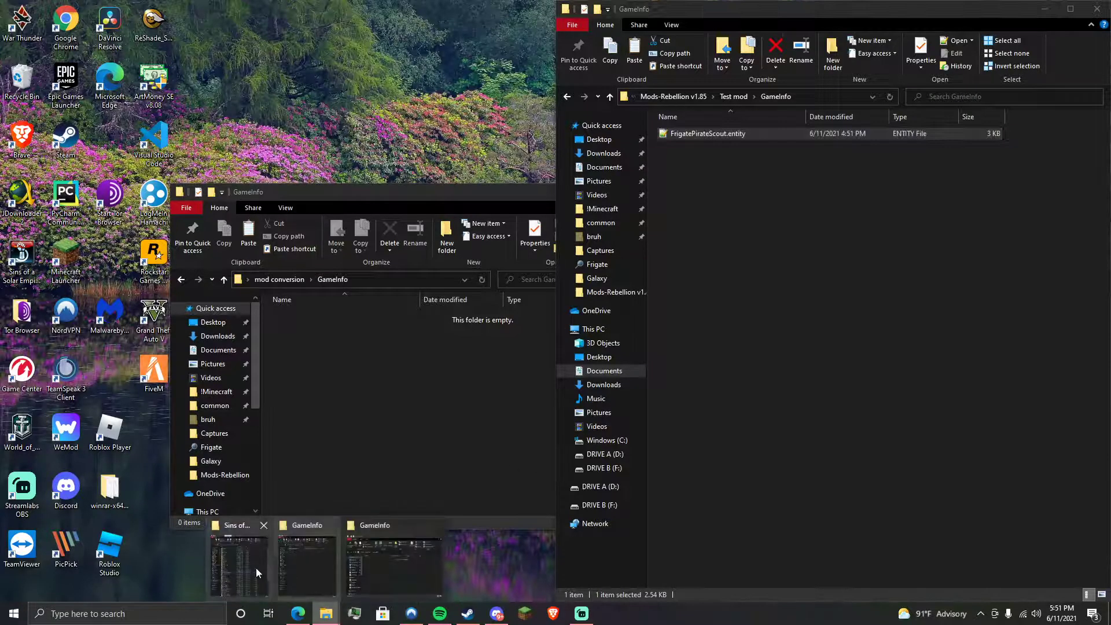
{"action": "mouse_move", "coordinate": [256, 567]}
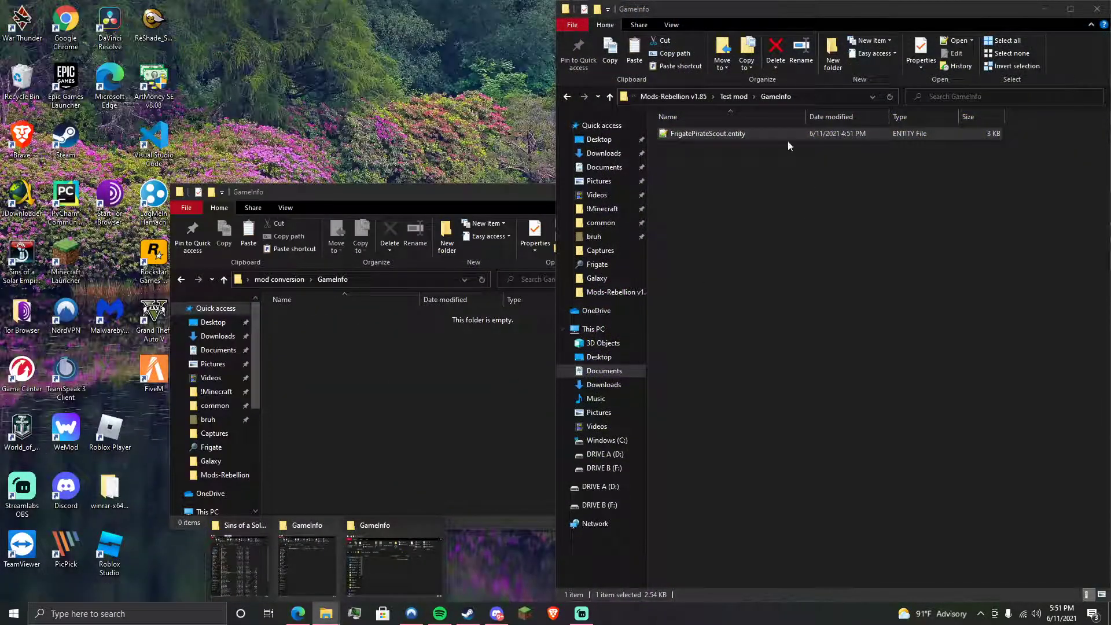
{"action": "key", "text": "ctrl+c"}
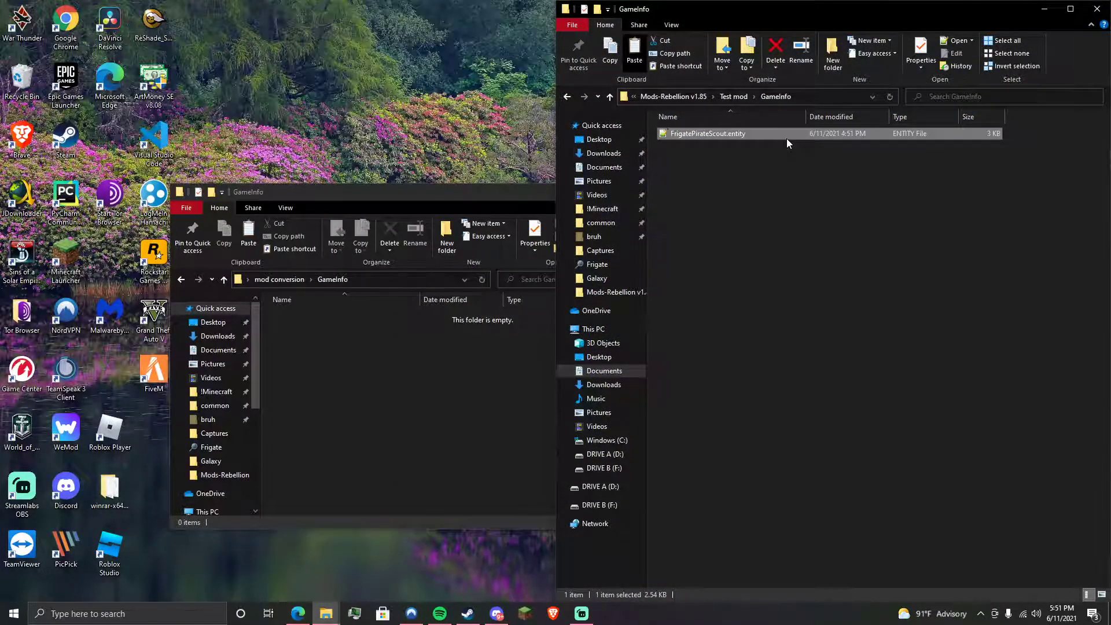
{"action": "left_click", "coordinate": [389, 376]}
{"action": "left_click_drag", "start_coordinate": [778, 139], "coordinate": [439, 380]}
- Run ent2txt.bat to convert the file to text and check it in Notepad++
{"action": "left_click", "coordinate": [285, 281]}
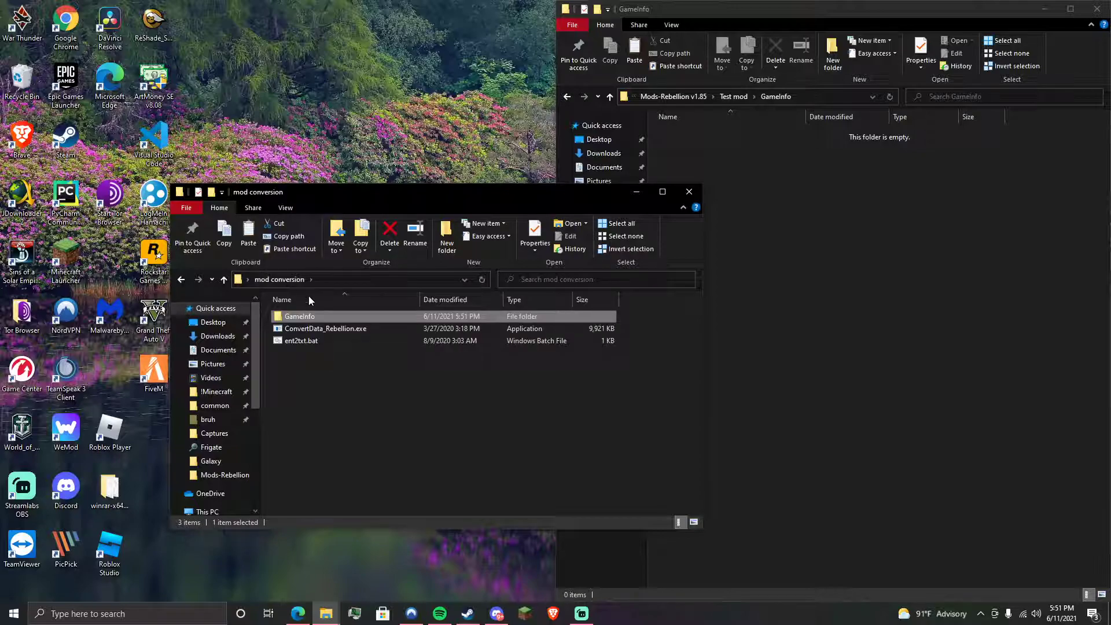
{"action": "left_click", "coordinate": [330, 341]}
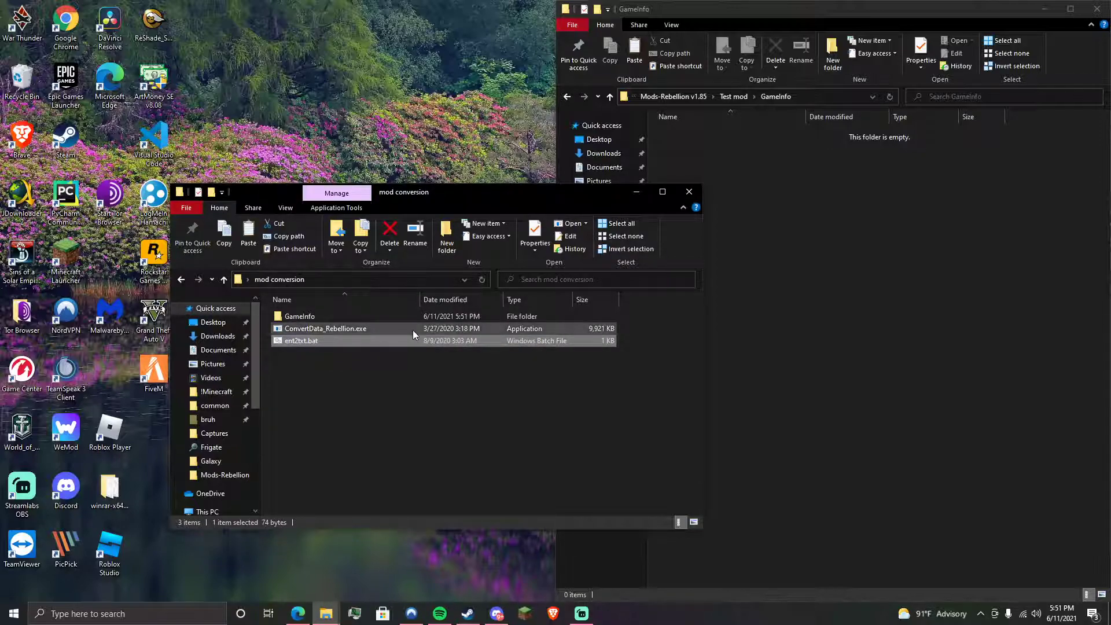
{"action": "double_click", "coordinate": [358, 316]}
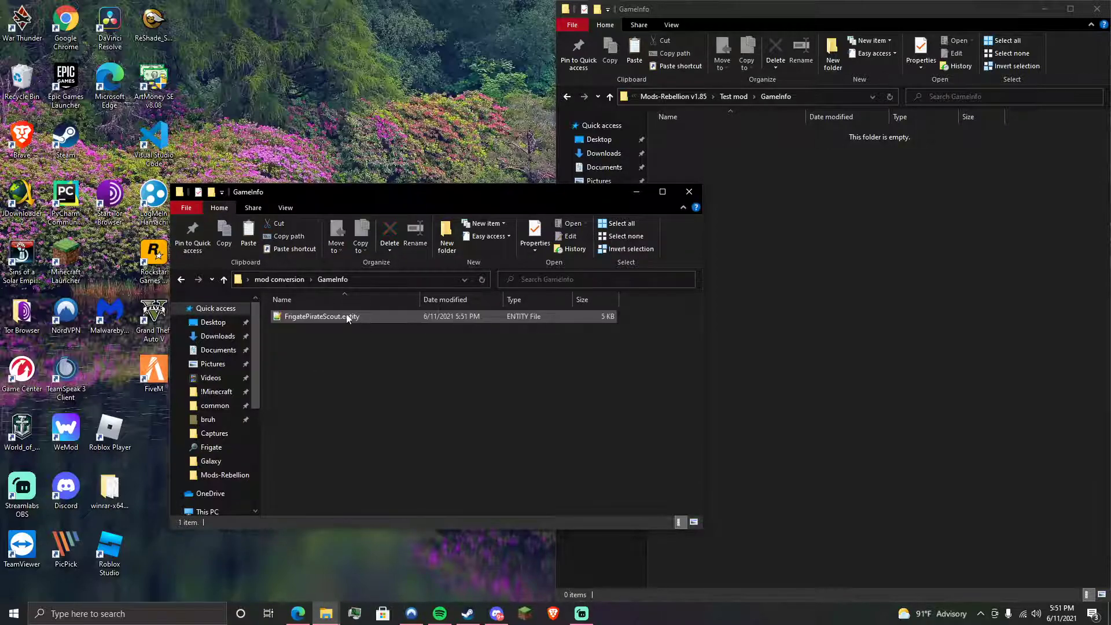
{"action": "left_click", "coordinate": [328, 316]}
{"action": "double_click", "coordinate": [329, 315]}
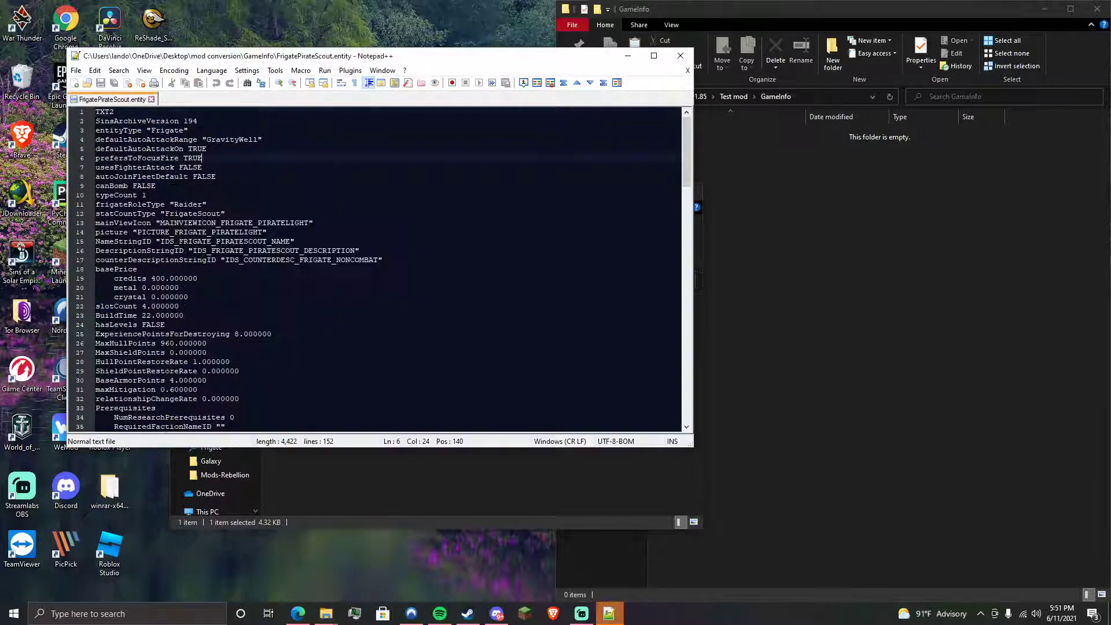
{"action": "left_click", "coordinate": [679, 56]}
- Move the converted FrigatePirateScout.entity back into Test mod\GameInfo and open it for editing
{"action": "left_click_drag", "start_coordinate": [329, 316], "coordinate": [752, 255]}
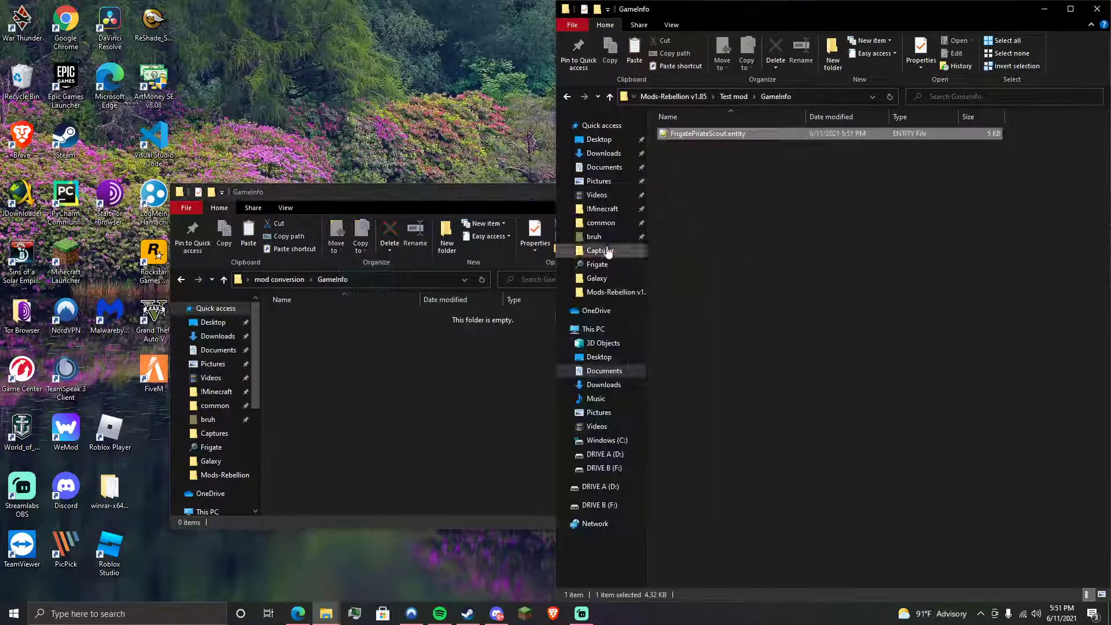
{"action": "left_click", "coordinate": [689, 191]}
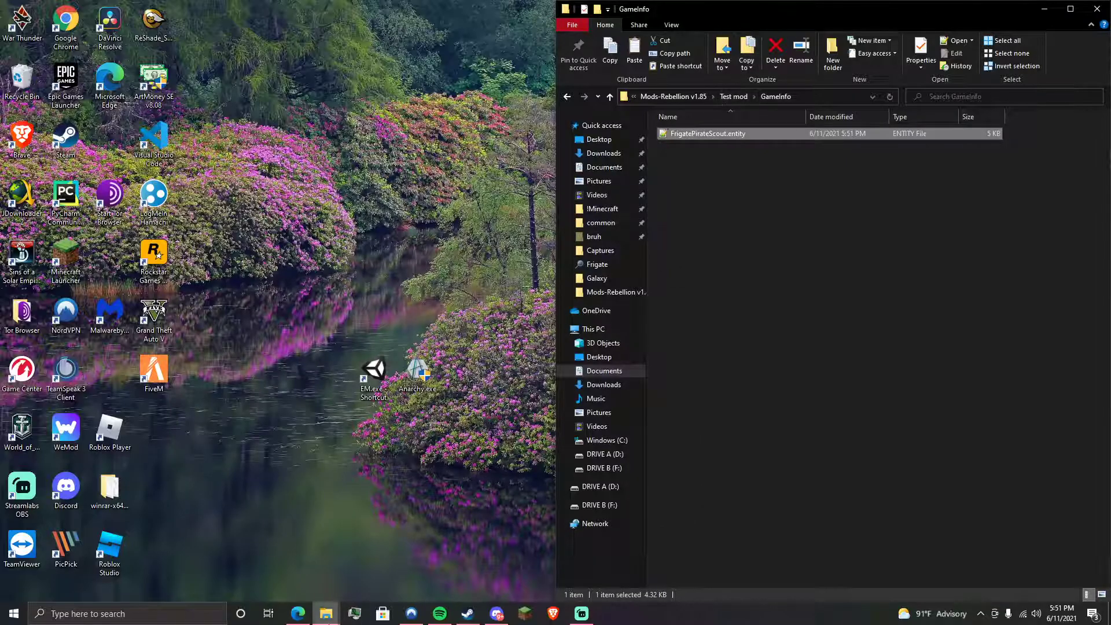
{"action": "mouse_move", "coordinate": [326, 612]}
{"action": "left_click", "coordinate": [280, 560]}
{"action": "left_click", "coordinate": [724, 300]}
{"action": "left_click", "coordinate": [737, 137]}
{"action": "double_click", "coordinate": [737, 137]}
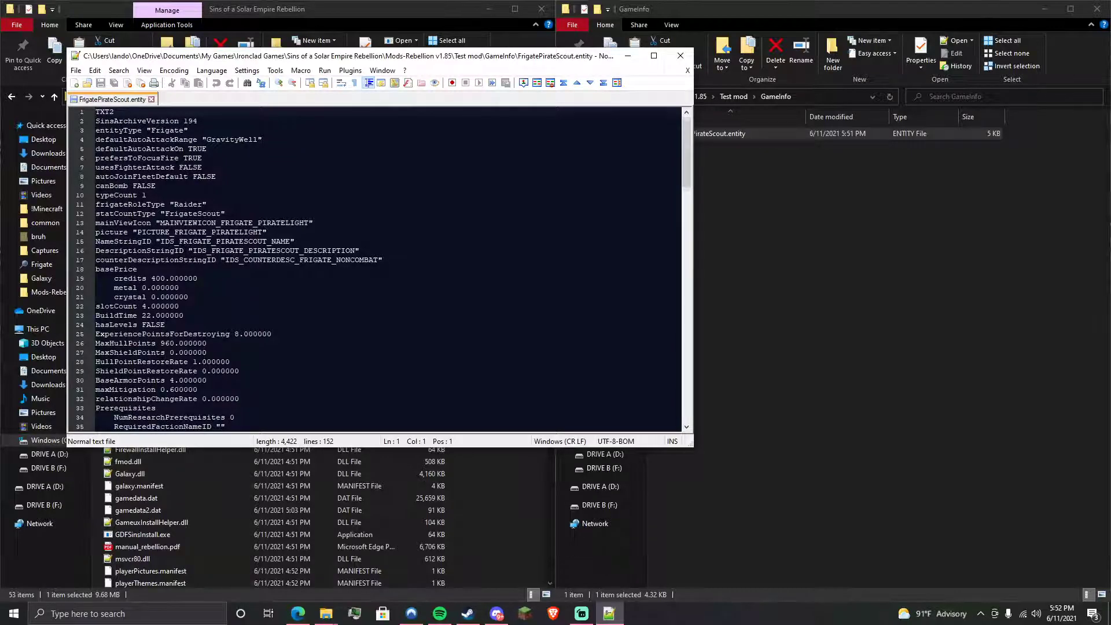
- Change MaxShieldPoints on line 27 from 0 to 50000
{"action": "scroll", "coordinate": [379, 268], "scroll_direction": "down", "scroll_amount": 1}
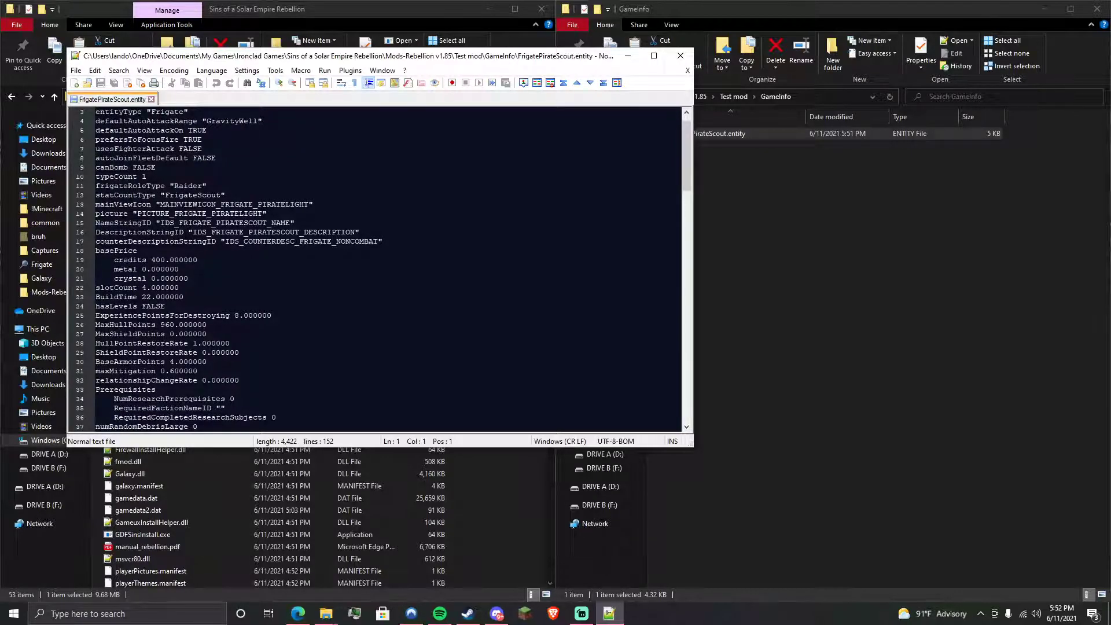
{"action": "scroll", "coordinate": [379, 268], "scroll_direction": "down", "scroll_amount": 2}
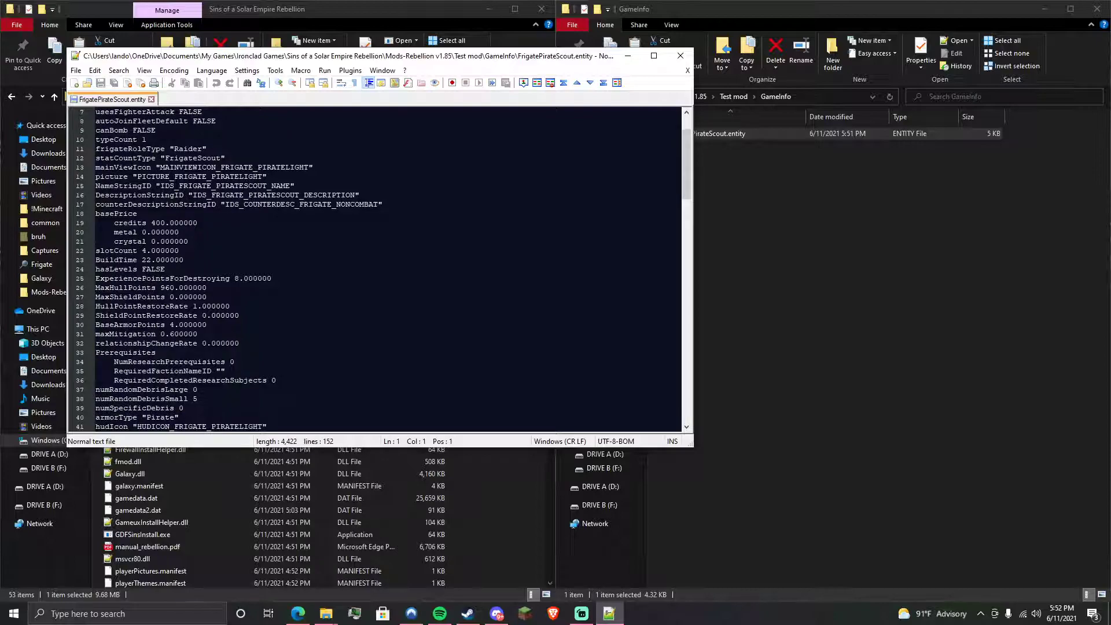
{"action": "left_click", "coordinate": [174, 296]}
{"action": "key", "text": "BackSpace"}
{"action": "type", "text": "50000"}
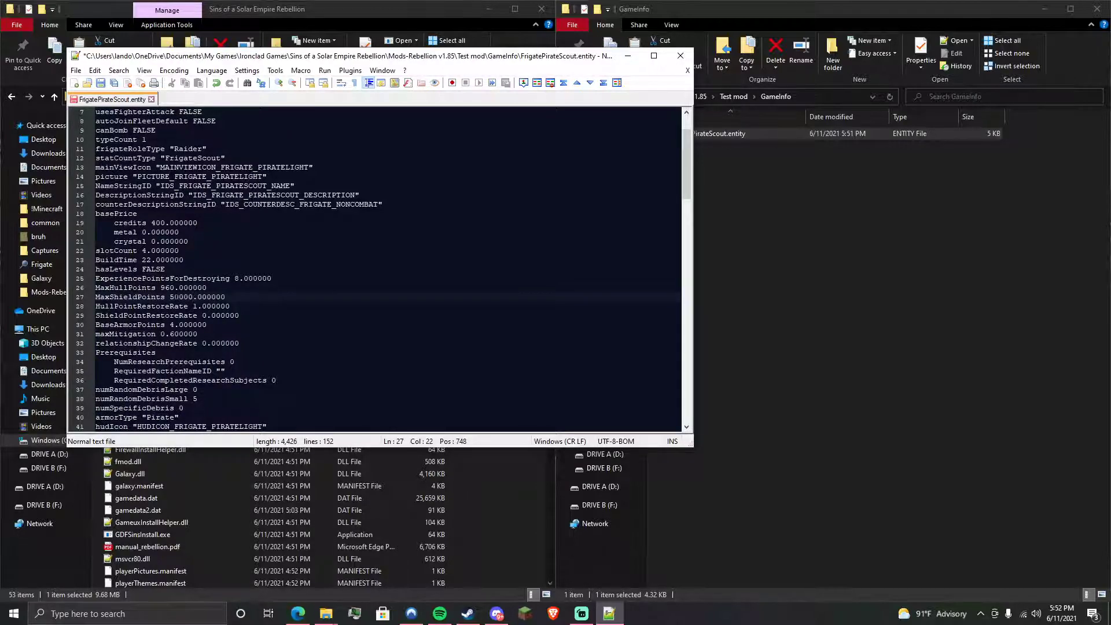
- Set the cost to 0 credits, 2 metal and 1 crystal, and BuildTime from 22 to 5000
{"action": "left_click", "coordinate": [235, 204]}
{"action": "double_click", "coordinate": [158, 223]}
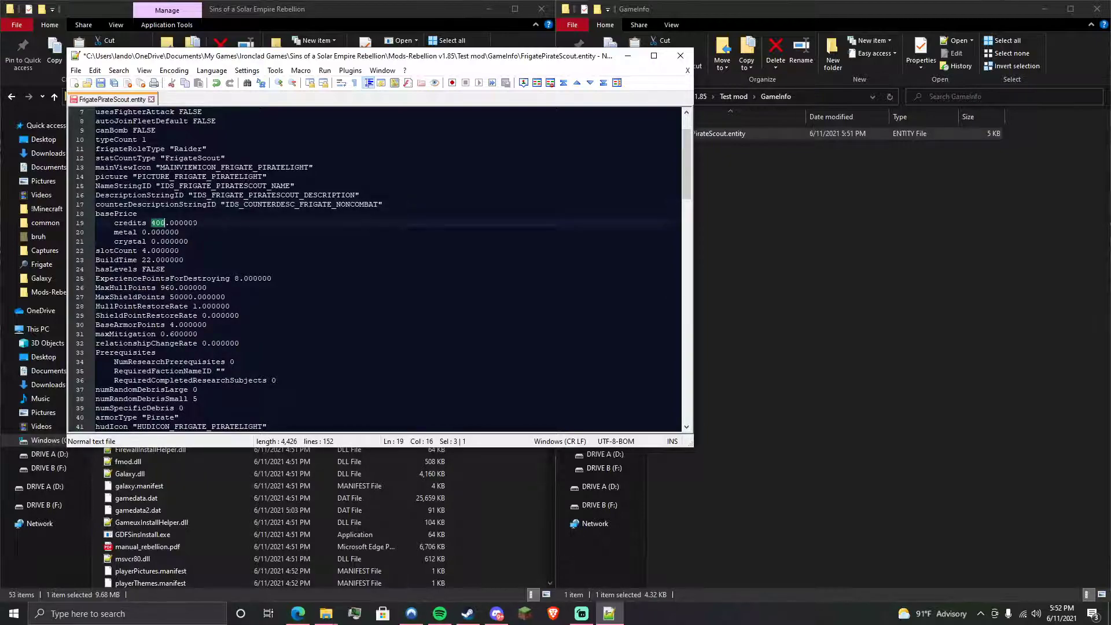
{"action": "type", "text": "1"}
{"action": "key", "text": "Down"}
{"action": "key", "text": "Down"}
{"action": "key", "text": "BackSpace"}
{"action": "type", "text": "1"}
{"action": "left_click", "coordinate": [179, 232]}
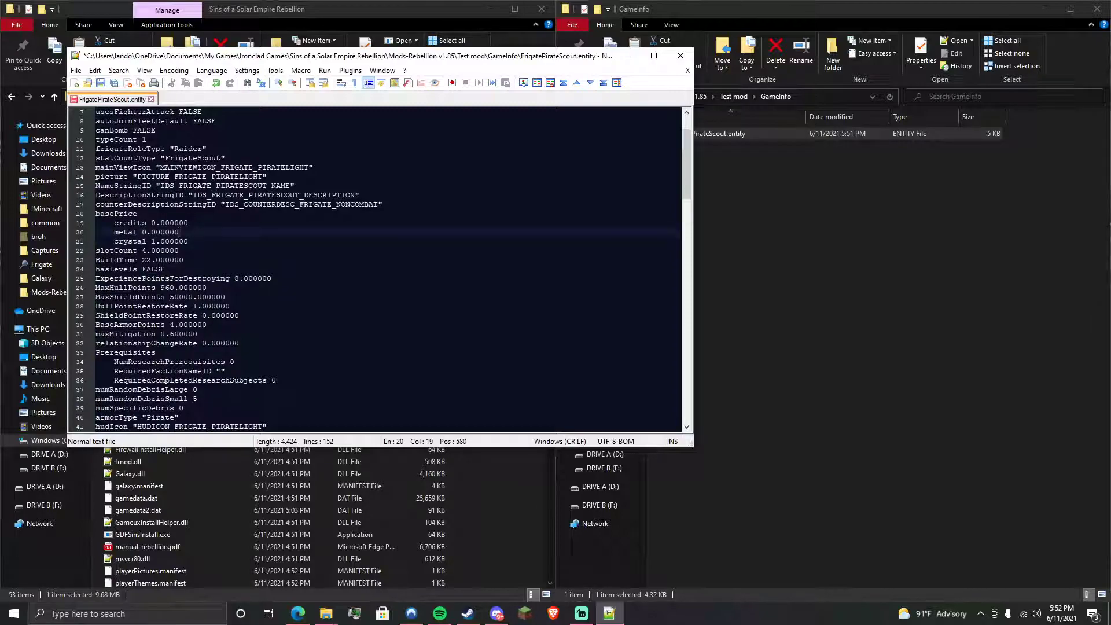
{"action": "left_click", "coordinate": [142, 232]}
{"action": "key", "text": "Down"}
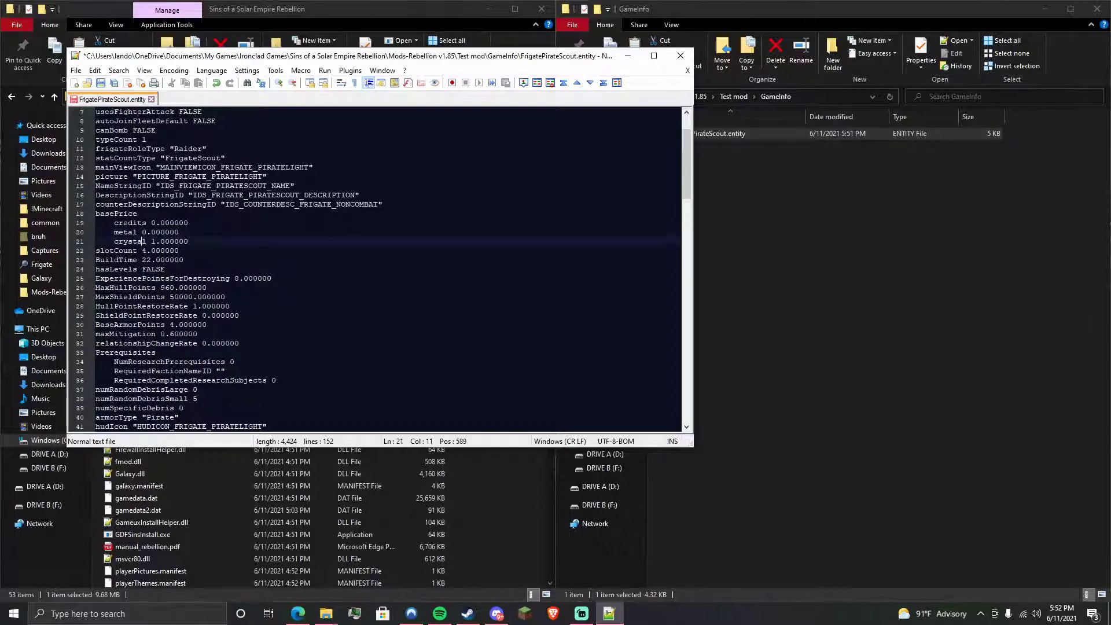
{"action": "key", "text": "Up"}
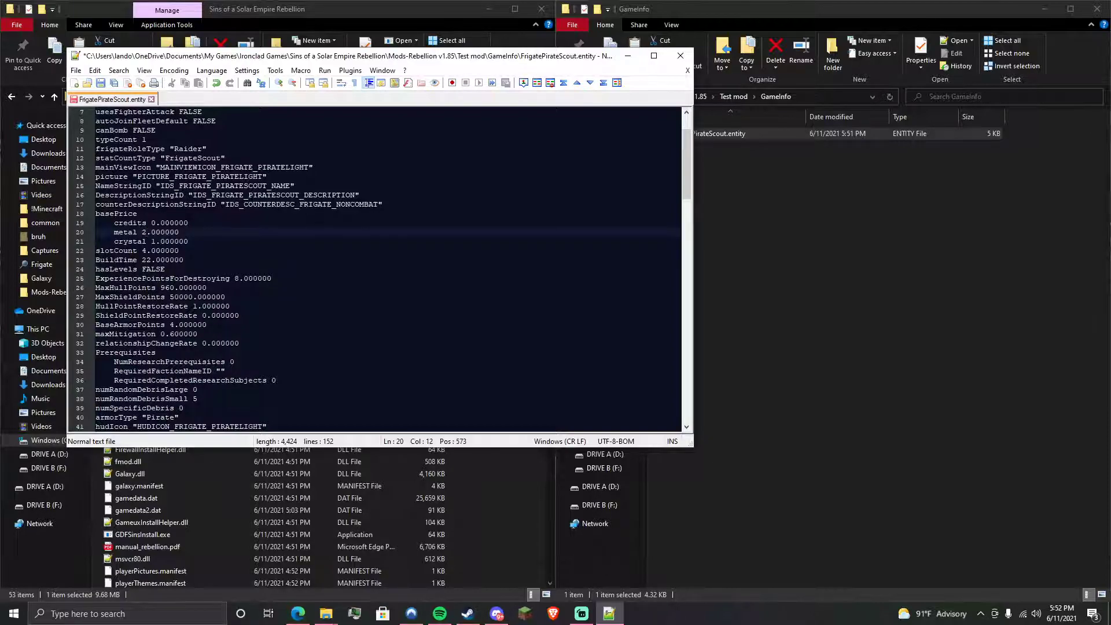
{"action": "double_click", "coordinate": [149, 260]}
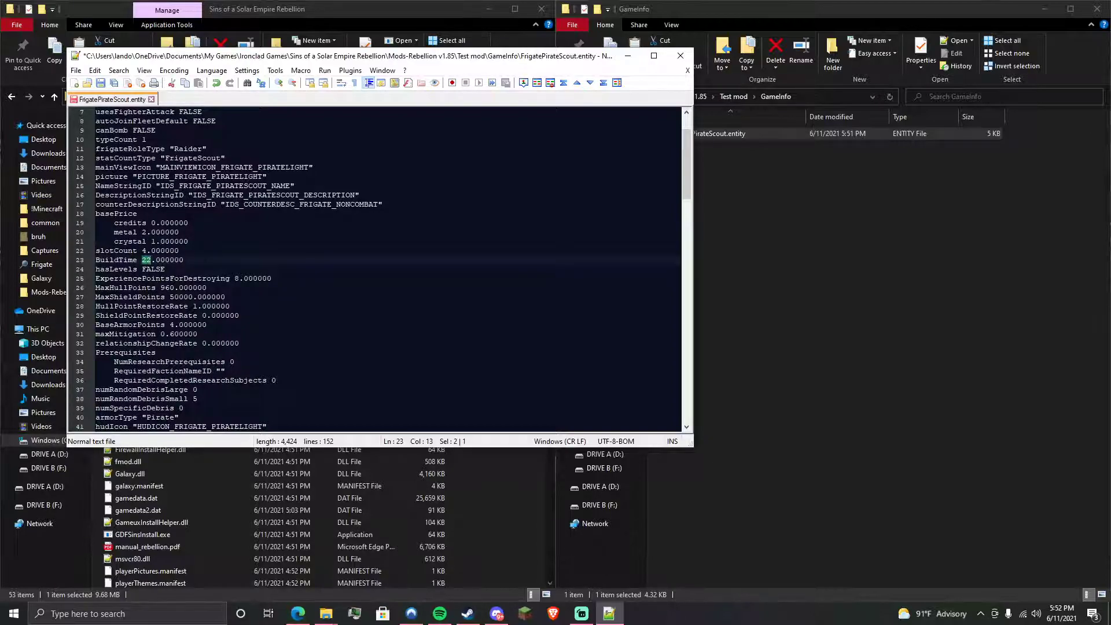
{"action": "type", "text": "5000"}
- Save and close the frigate file, returning to the Mods-Rebellion v1.85 folder
{"action": "left_click", "coordinate": [109, 84]}
{"action": "left_click", "coordinate": [680, 56]}
{"action": "left_click", "coordinate": [937, 230]}
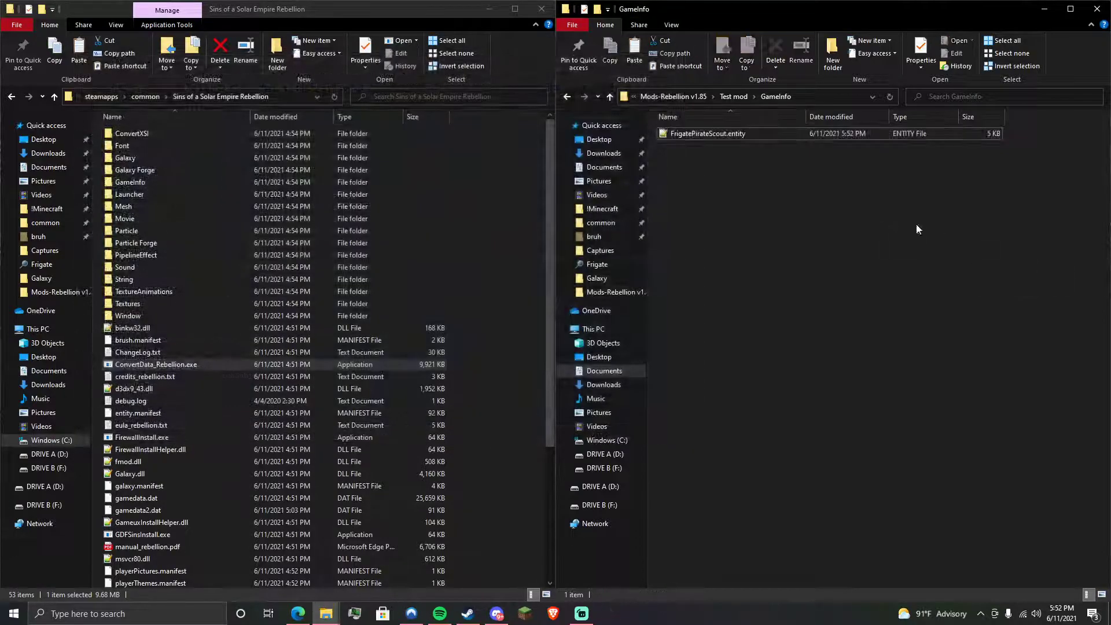
{"action": "left_click", "coordinate": [734, 96]}
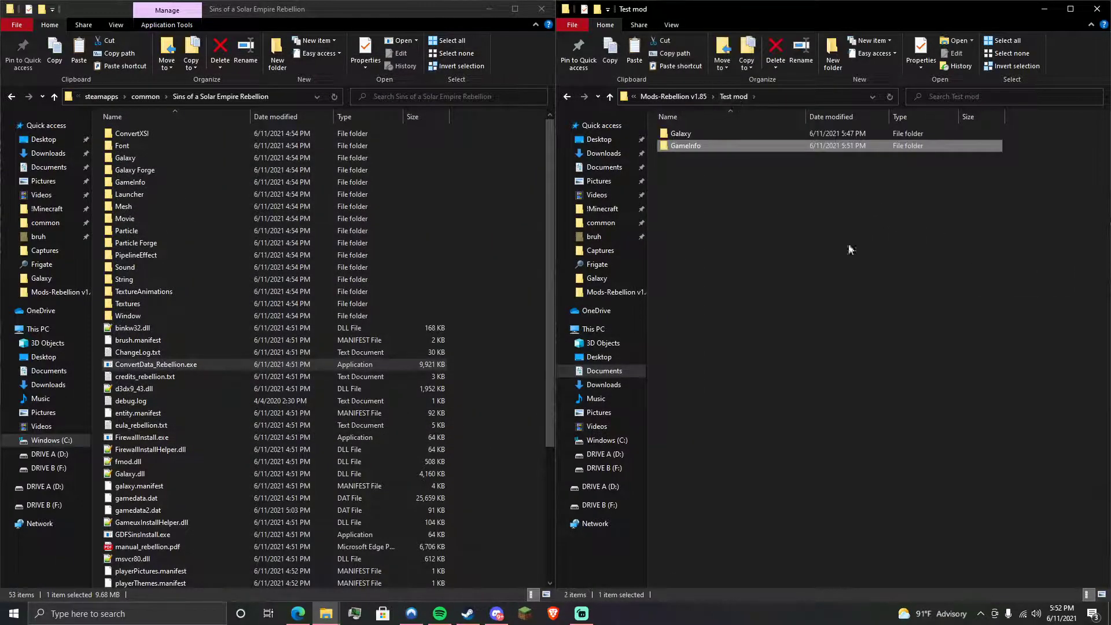
{"action": "left_click", "coordinate": [664, 96]}
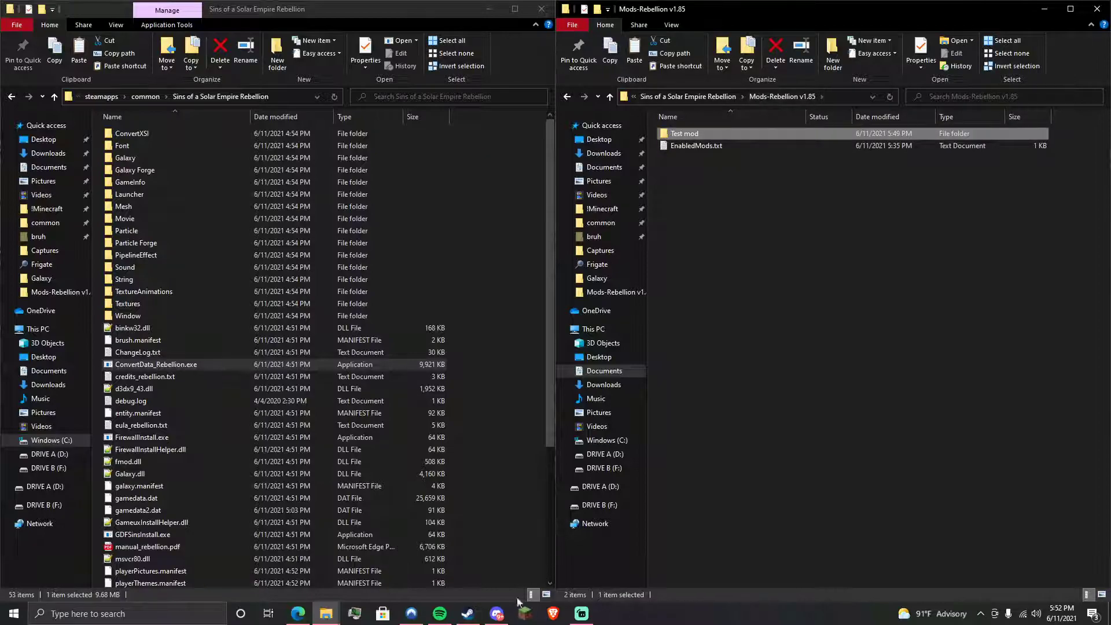
- Launch Sins of a Solar Empire: Rebellion from the Steam library
{"action": "left_click", "coordinate": [468, 613]}
{"action": "left_click", "coordinate": [11, 31]}
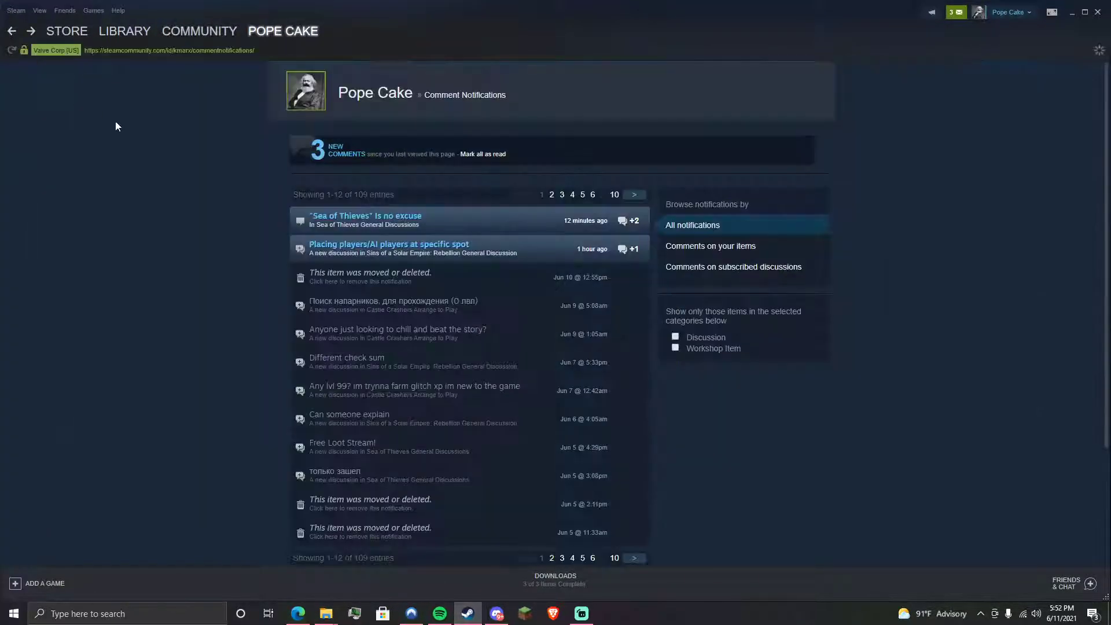
{"action": "left_click", "coordinate": [137, 42]}
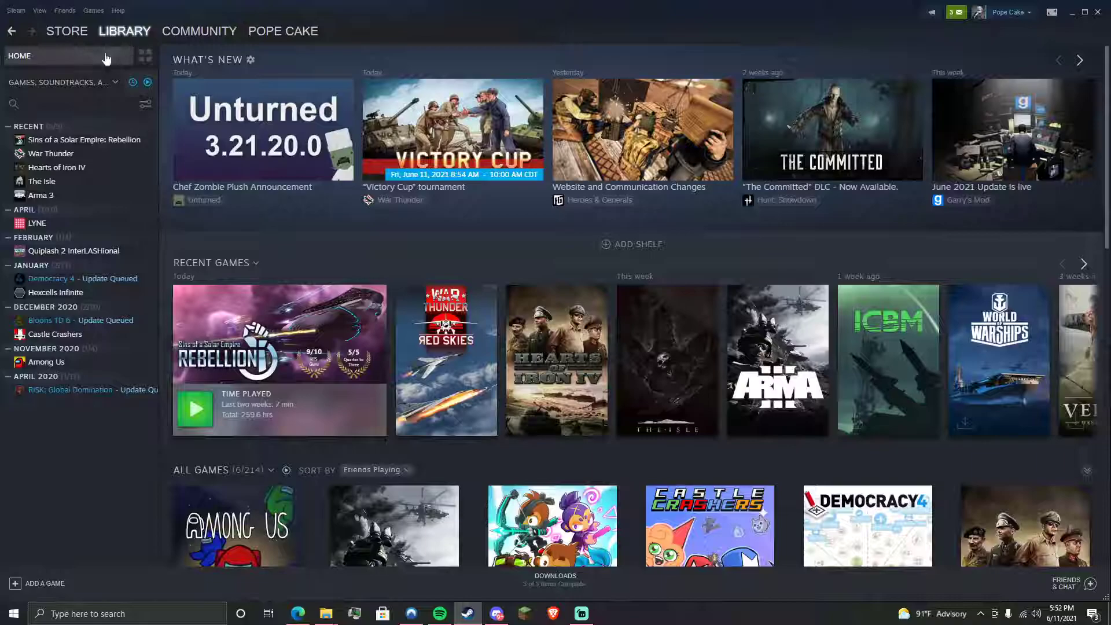
{"action": "left_click", "coordinate": [84, 140]}
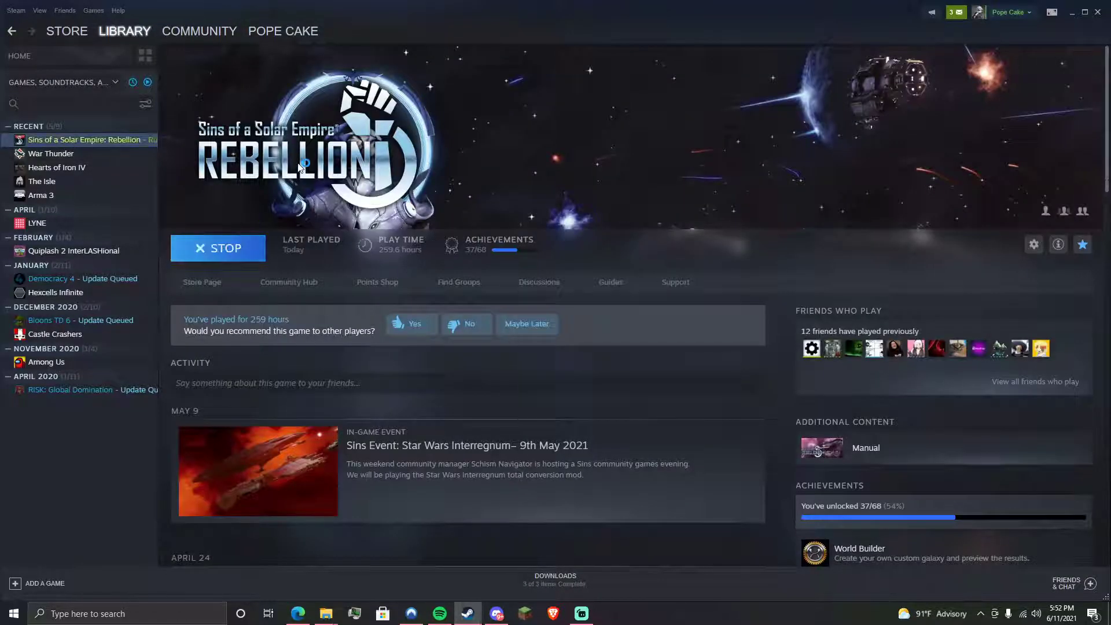
{"action": "left_click", "coordinate": [392, 285]}
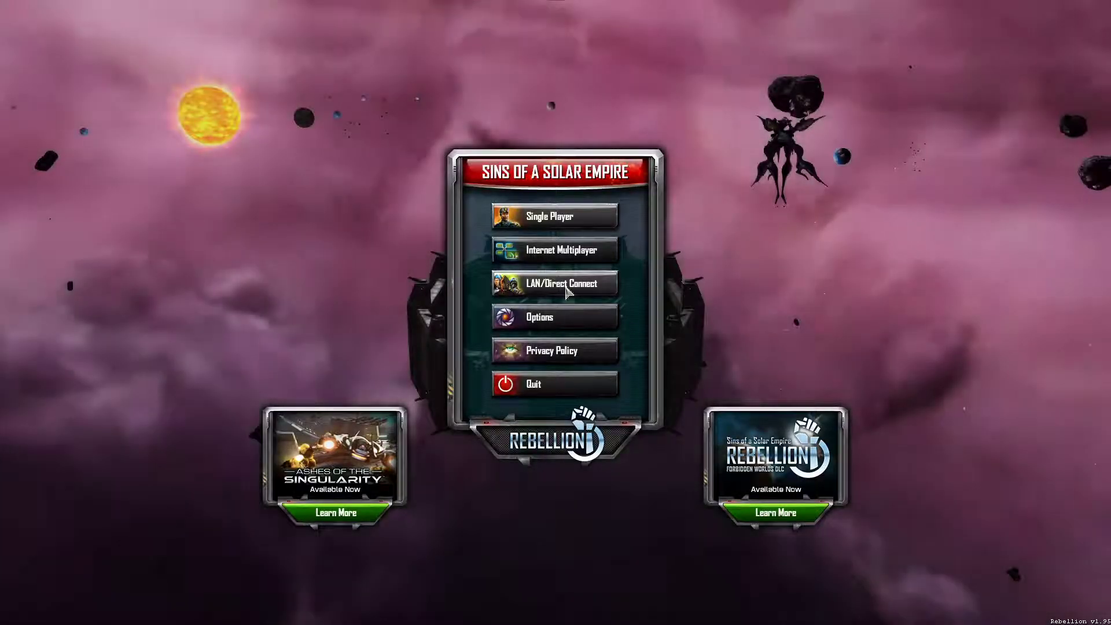
- Enable and apply Test mod in the Mods options, then go to the Single Player map list
{"action": "left_click", "coordinate": [543, 317]}
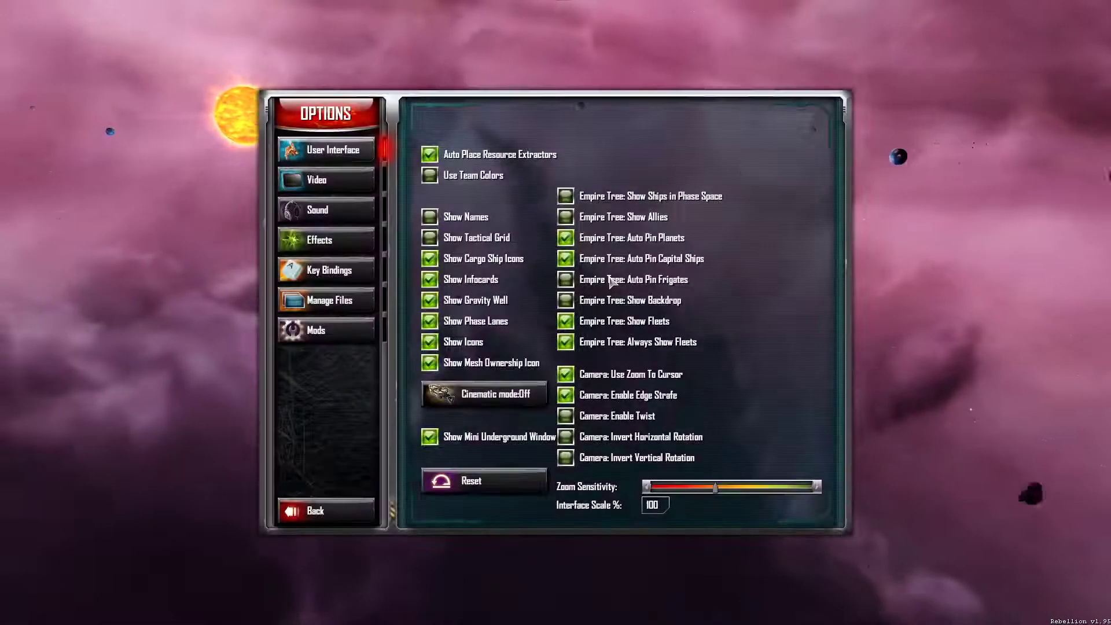
{"action": "left_click", "coordinate": [328, 328]}
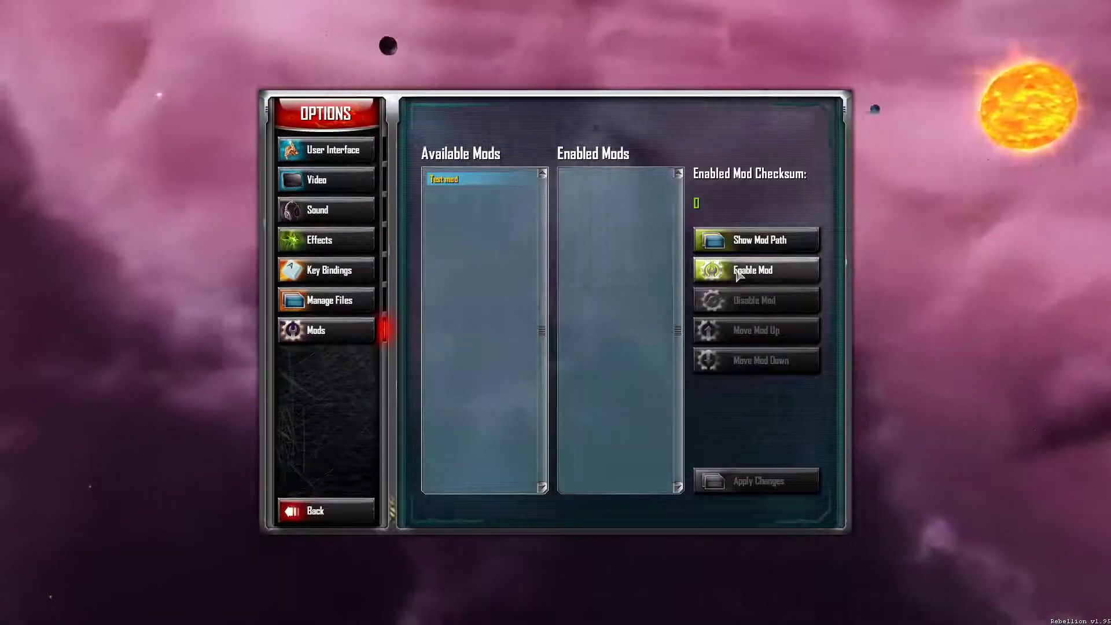
{"action": "left_click", "coordinate": [755, 270]}
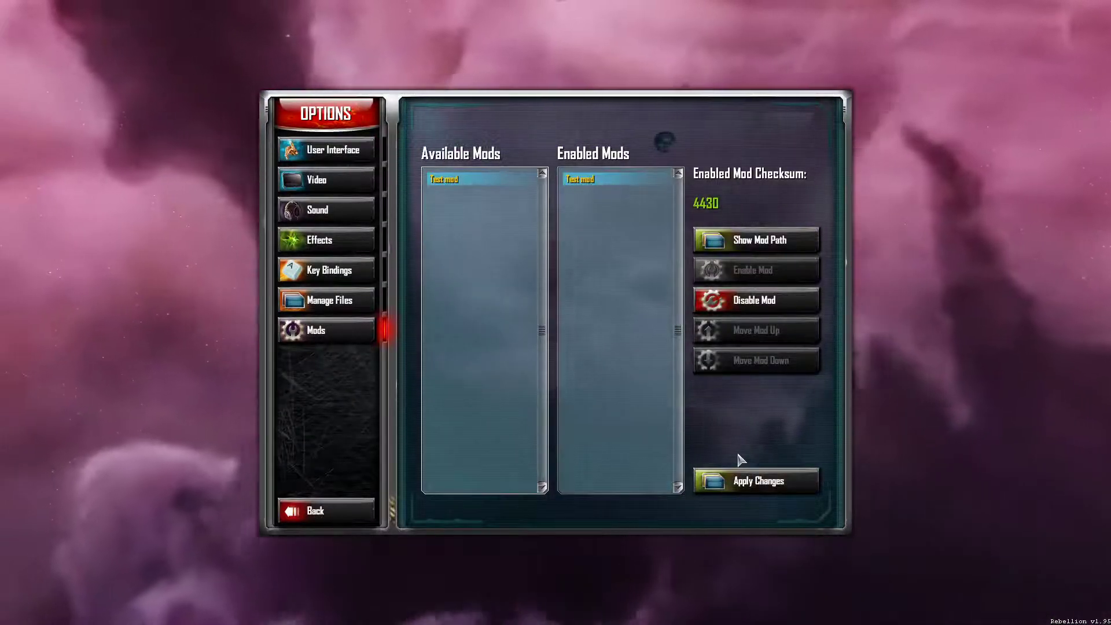
{"action": "left_click", "coordinate": [754, 489]}
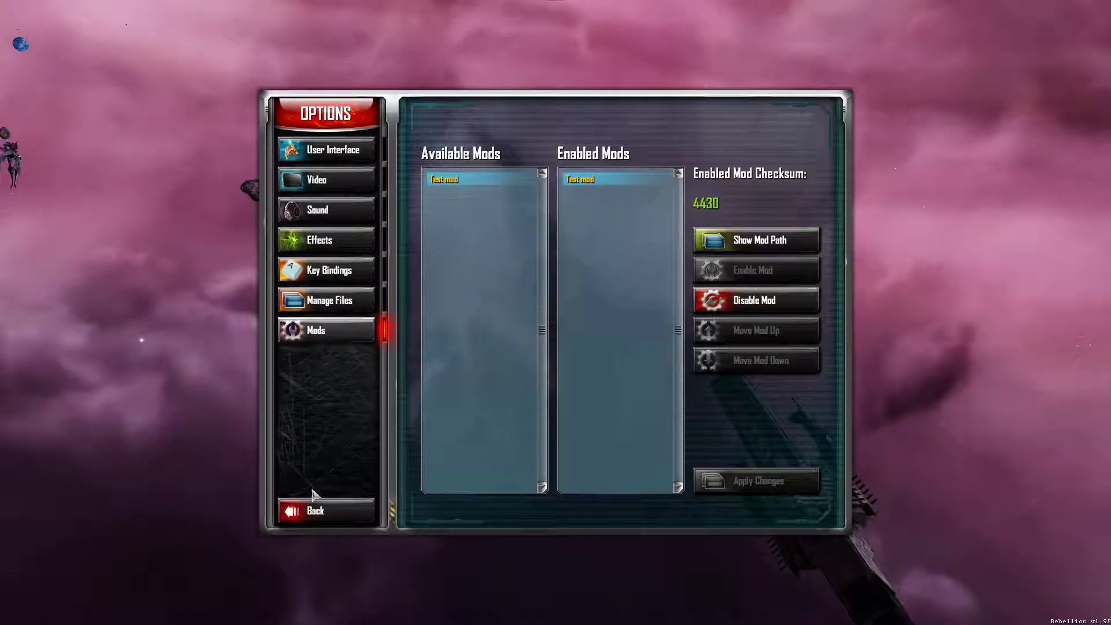
{"action": "left_click", "coordinate": [304, 509]}
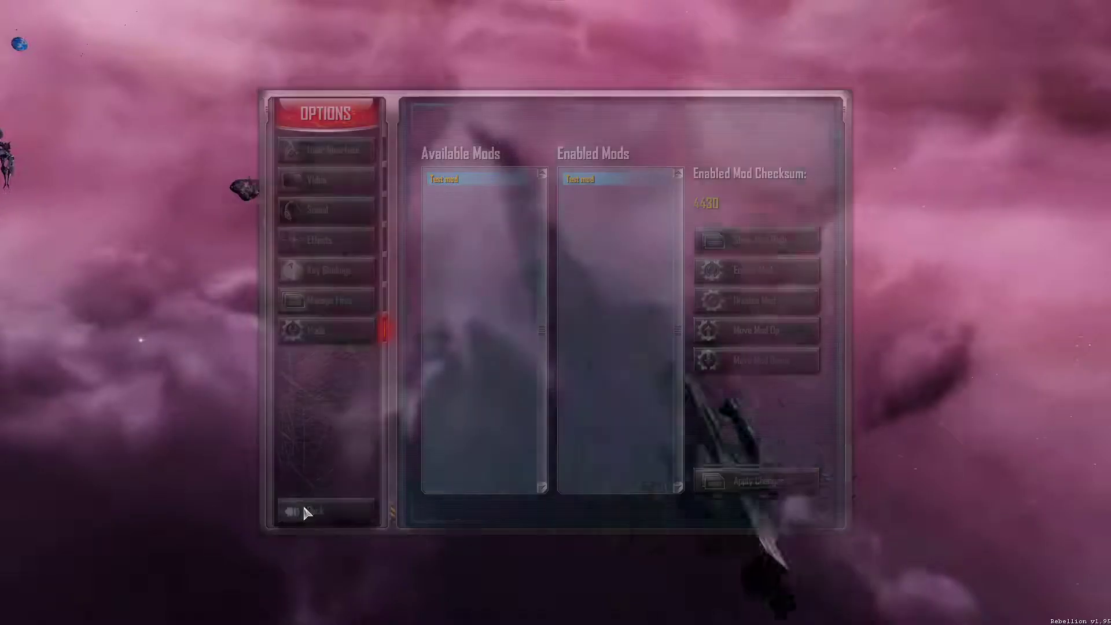
{"action": "left_click", "coordinate": [577, 220]}
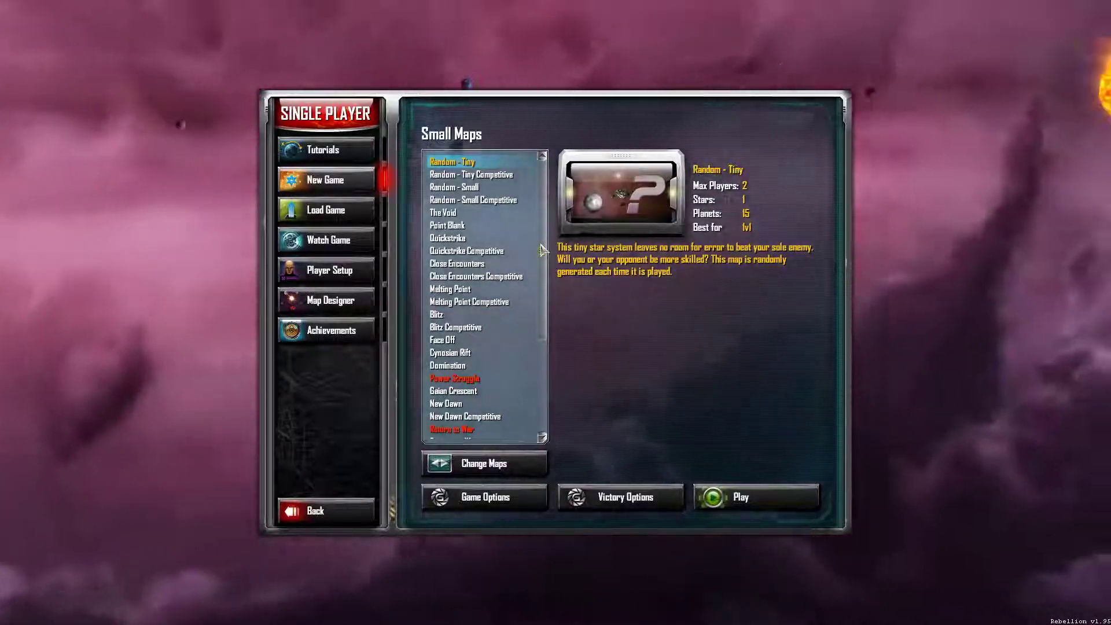
- Pick the medium map Systems of War and start the four-player game
{"action": "scroll", "coordinate": [542, 250], "scroll_direction": "down", "scroll_amount": 4}
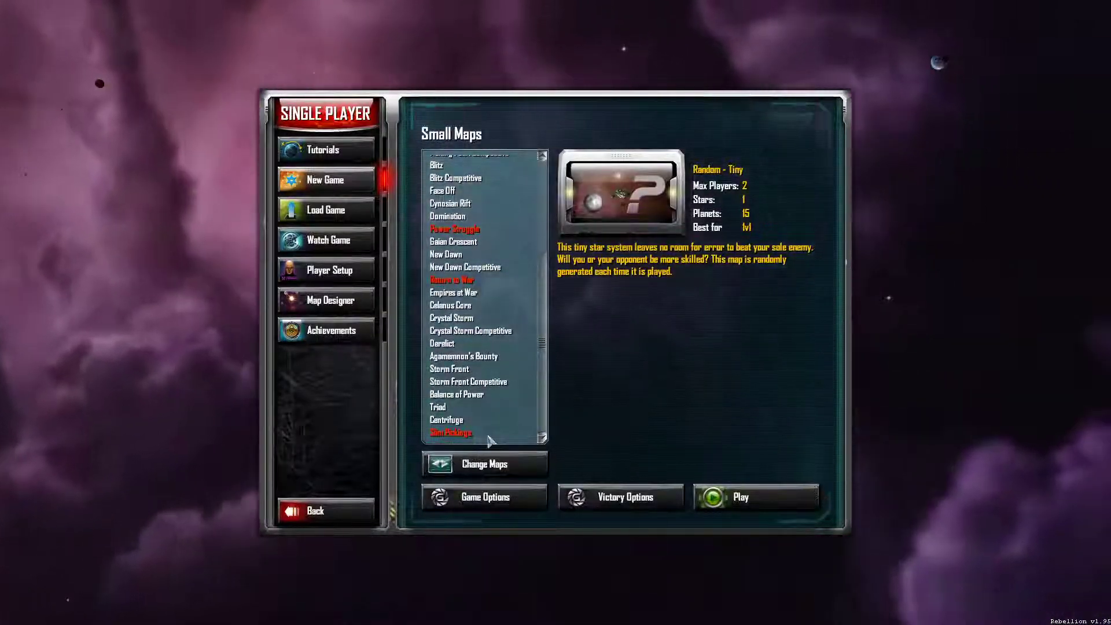
{"action": "left_click", "coordinate": [478, 462]}
{"action": "scroll", "coordinate": [535, 346], "scroll_direction": "down", "scroll_amount": 7}
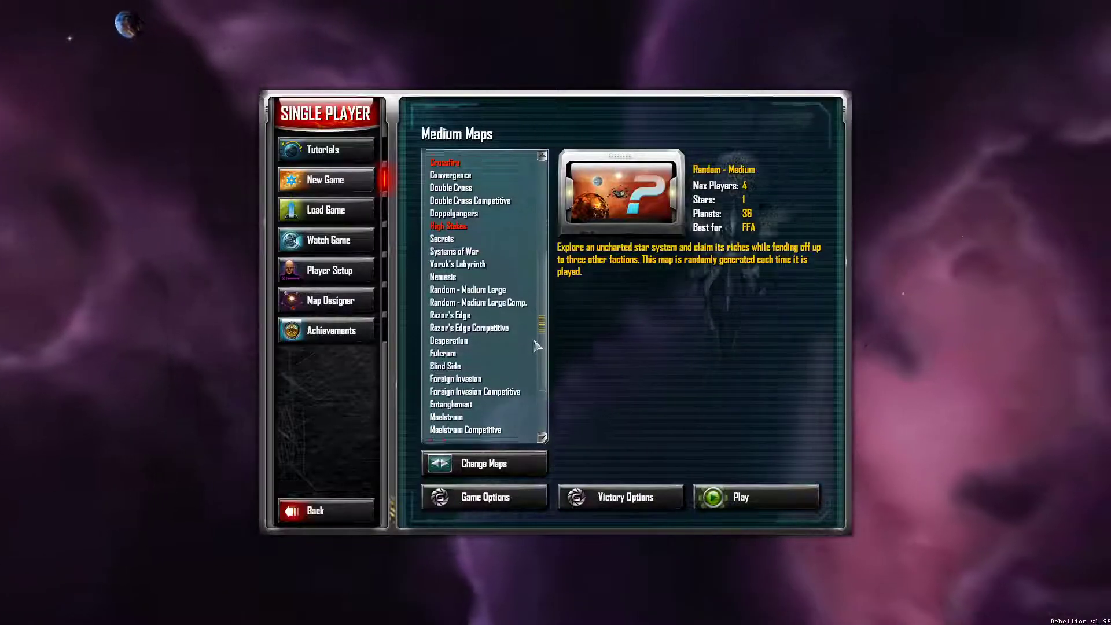
{"action": "scroll", "coordinate": [534, 346], "scroll_direction": "down", "scroll_amount": 2}
{"action": "scroll", "coordinate": [533, 399], "scroll_direction": "up", "scroll_amount": 4}
{"action": "left_click", "coordinate": [468, 311]}
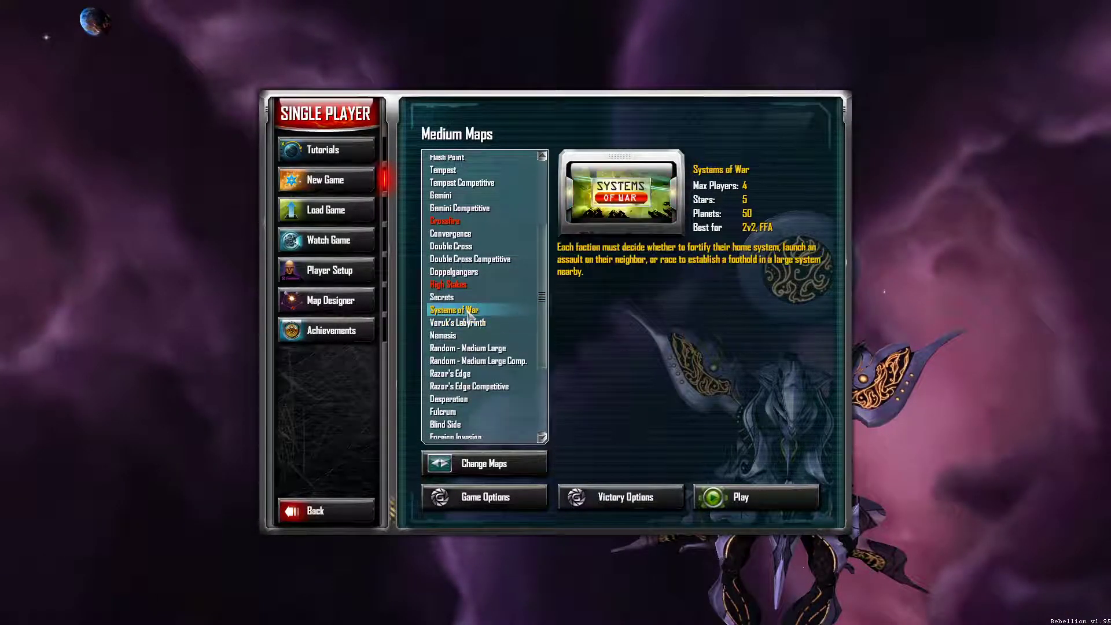
{"action": "left_click", "coordinate": [740, 497]}
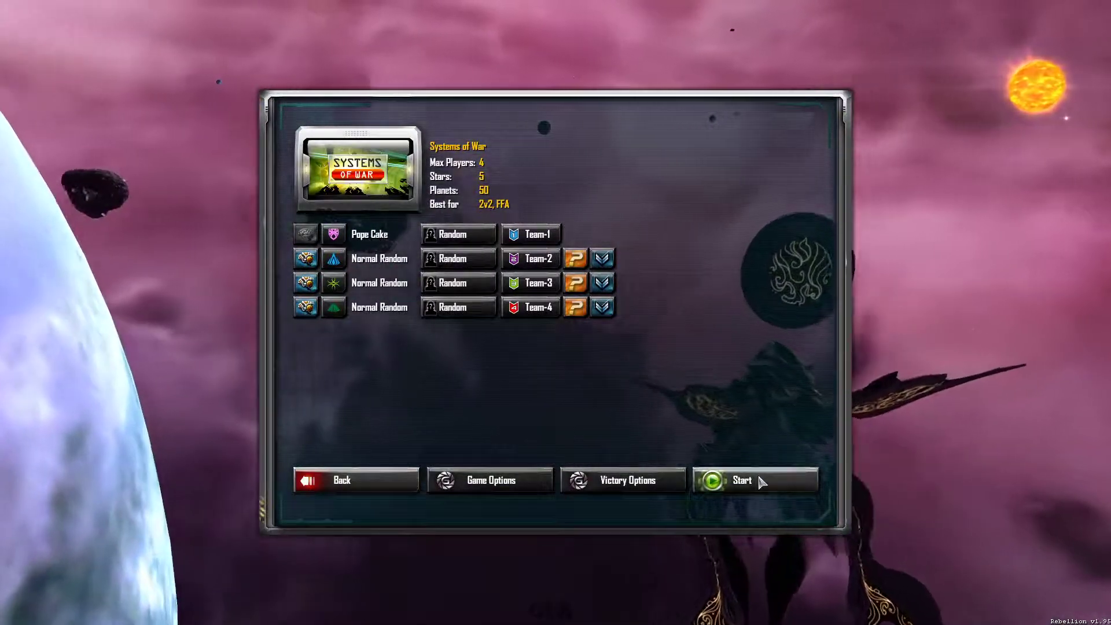
{"action": "left_click", "coordinate": [760, 480]}
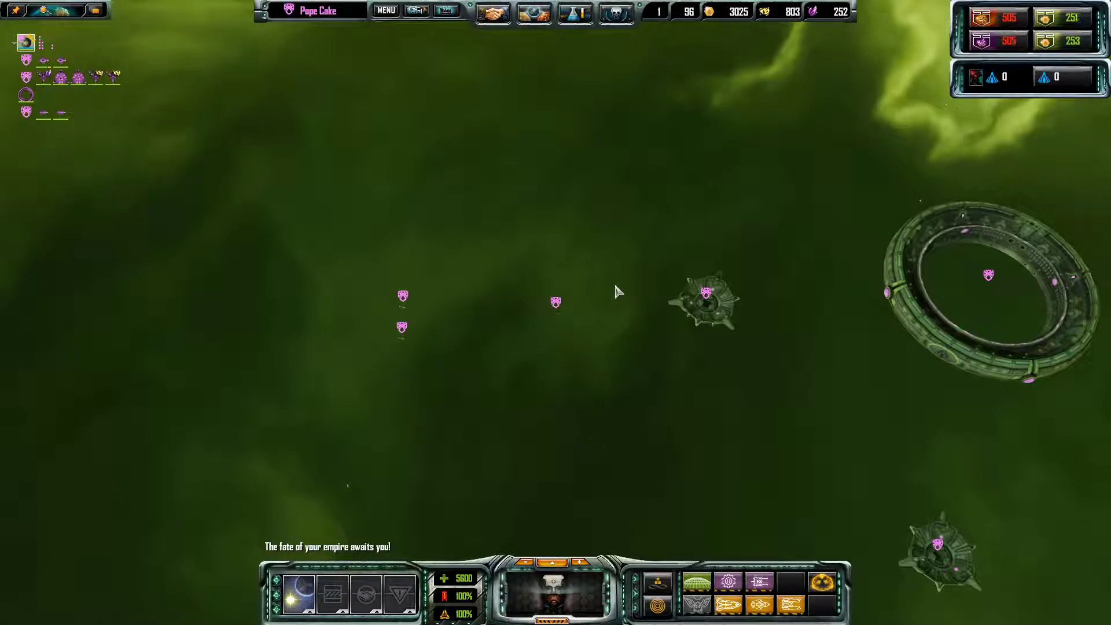
- Queue Seeker scout frigates from the home planet's frigate build menu
{"action": "left_click", "coordinate": [697, 605]}
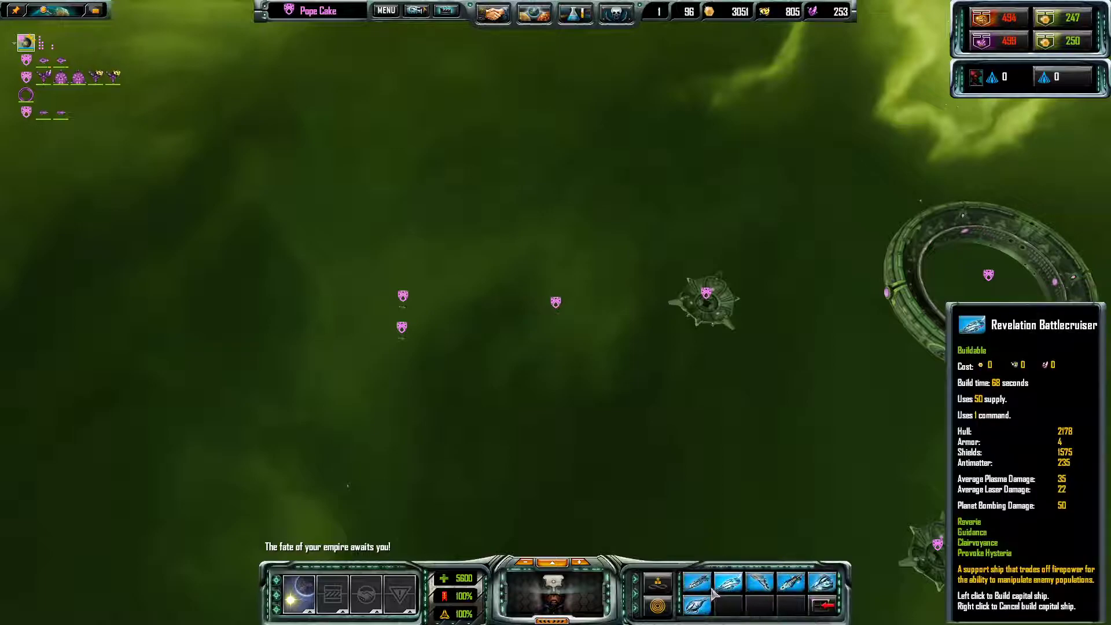
{"action": "left_click", "coordinate": [823, 604]}
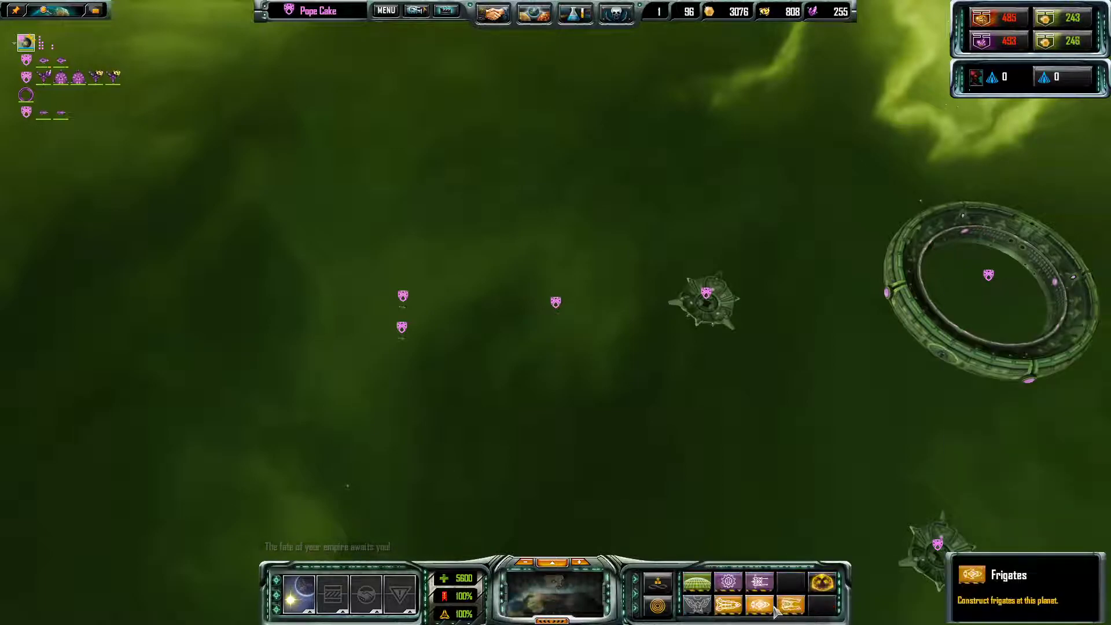
{"action": "left_click", "coordinate": [728, 581]}
{"action": "left_click", "coordinate": [697, 584], "text": "shift"}
{"action": "left_click", "coordinate": [696, 585], "text": "shift"}
{"action": "scroll", "coordinate": [461, 301], "scroll_direction": "down", "scroll_amount": 6}
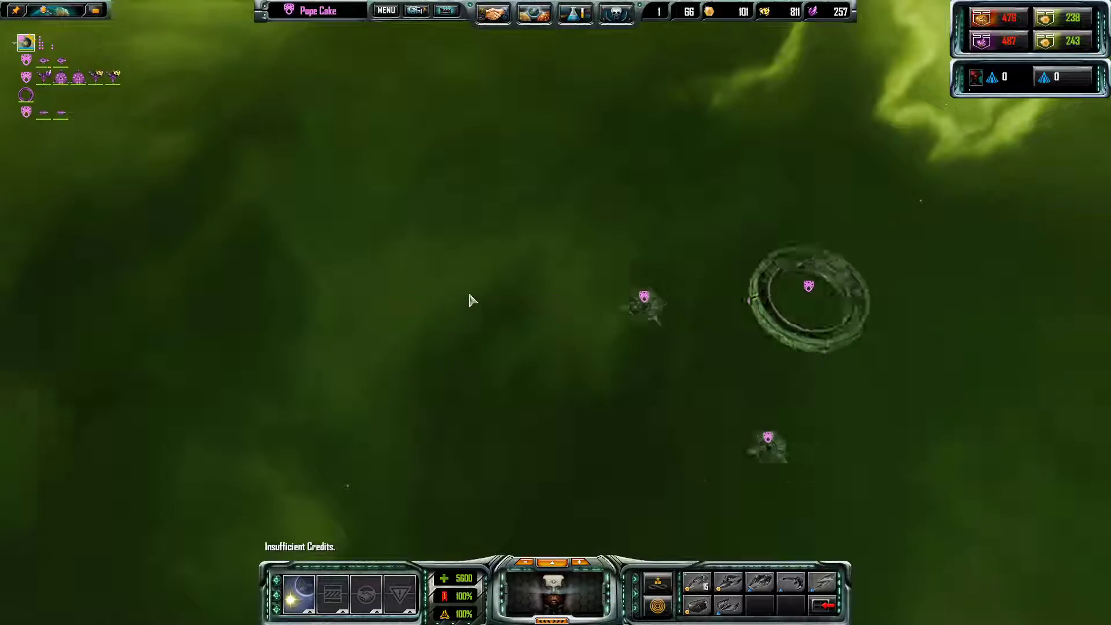
{"action": "left_click", "coordinate": [746, 280]}
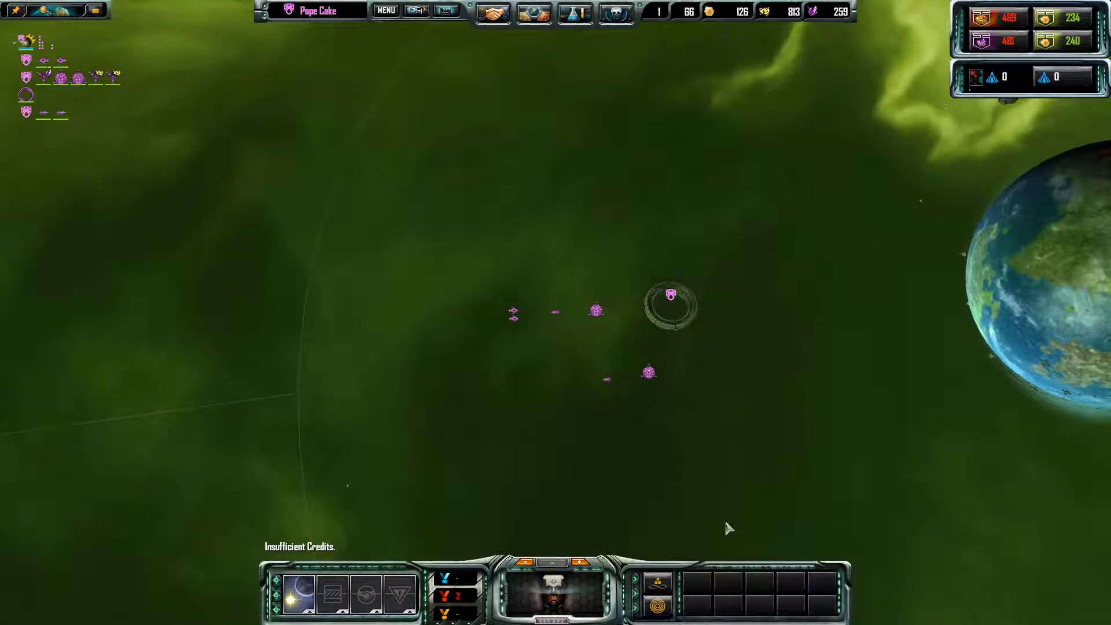
- Raise game speed to 8x and set the built scouts to auto-explore
{"action": "left_click", "coordinate": [578, 561]}
{"action": "left_click", "coordinate": [578, 561]}
{"action": "left_click", "coordinate": [578, 561]}
{"action": "left_click", "coordinate": [578, 561]}
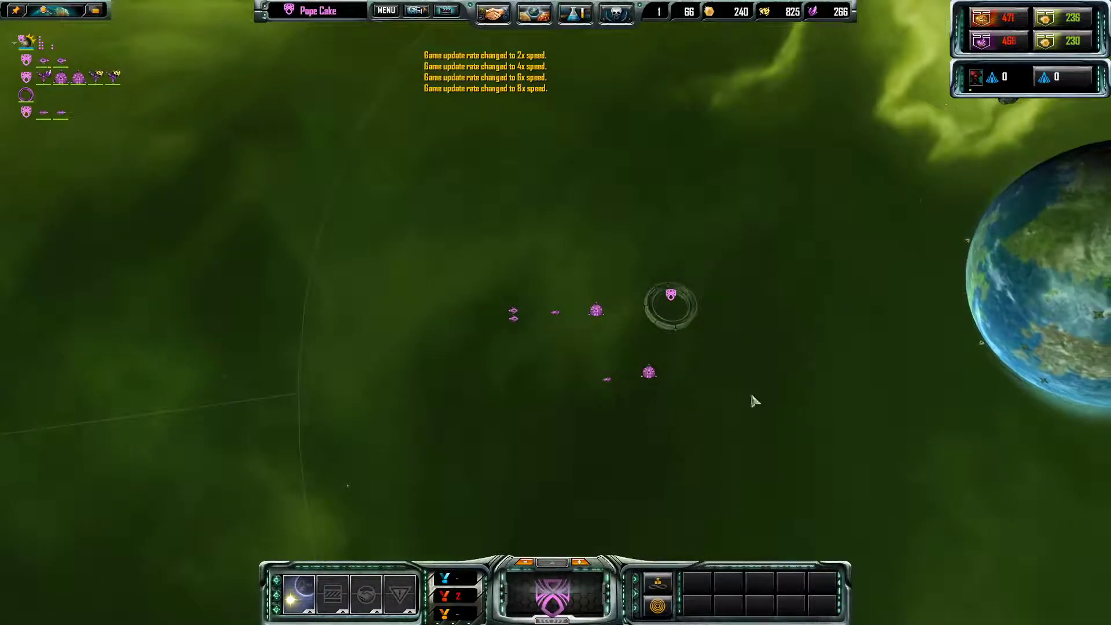
{"action": "left_click_drag", "start_coordinate": [762, 453], "coordinate": [488, 278]}
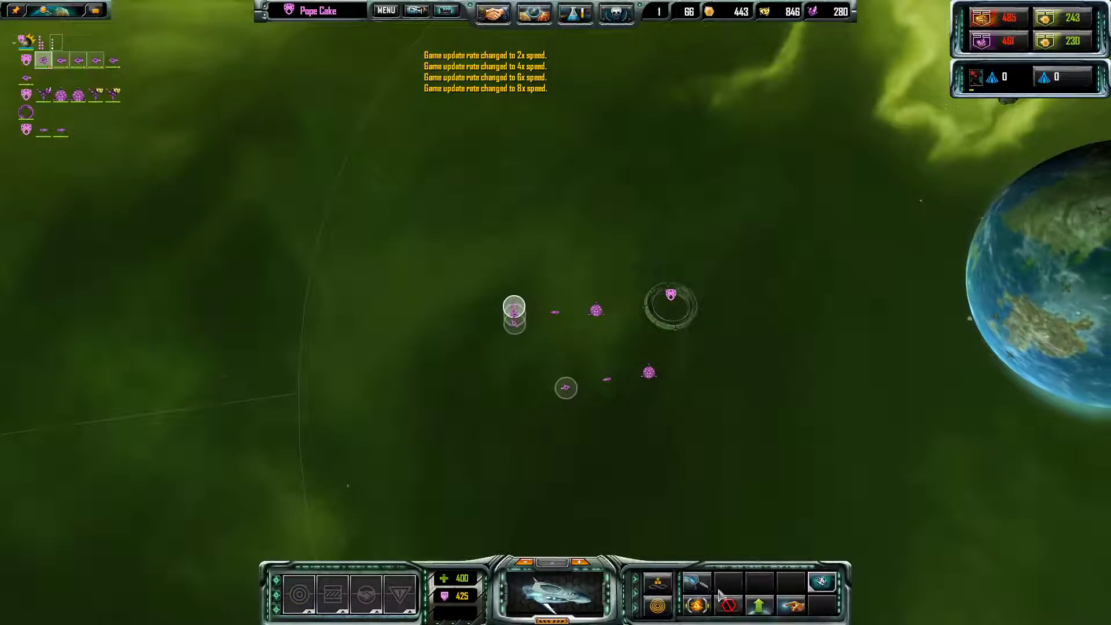
{"action": "left_click", "coordinate": [699, 583]}
{"action": "left_click_drag", "start_coordinate": [712, 447], "coordinate": [483, 271]}
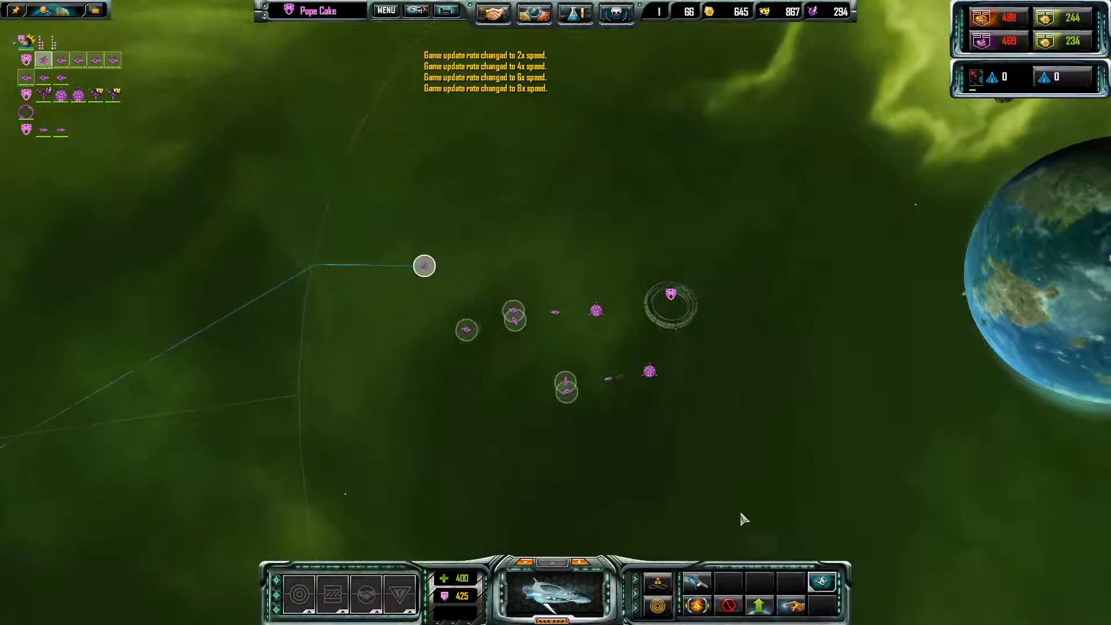
{"action": "left_click", "coordinate": [778, 411]}
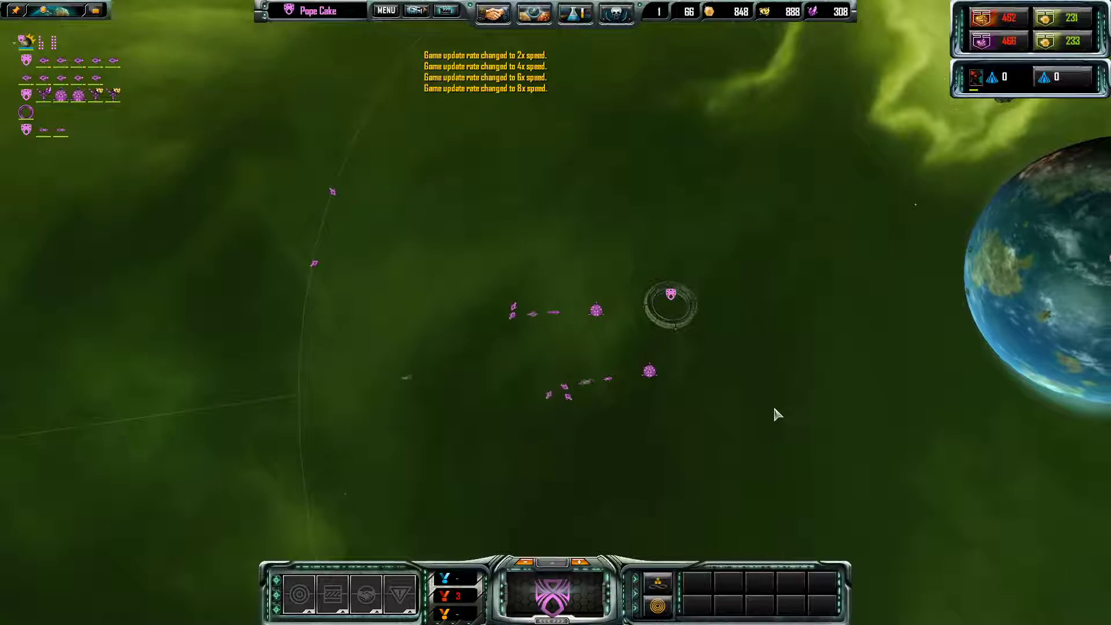
{"action": "left_click_drag", "start_coordinate": [739, 446], "coordinate": [505, 272]}
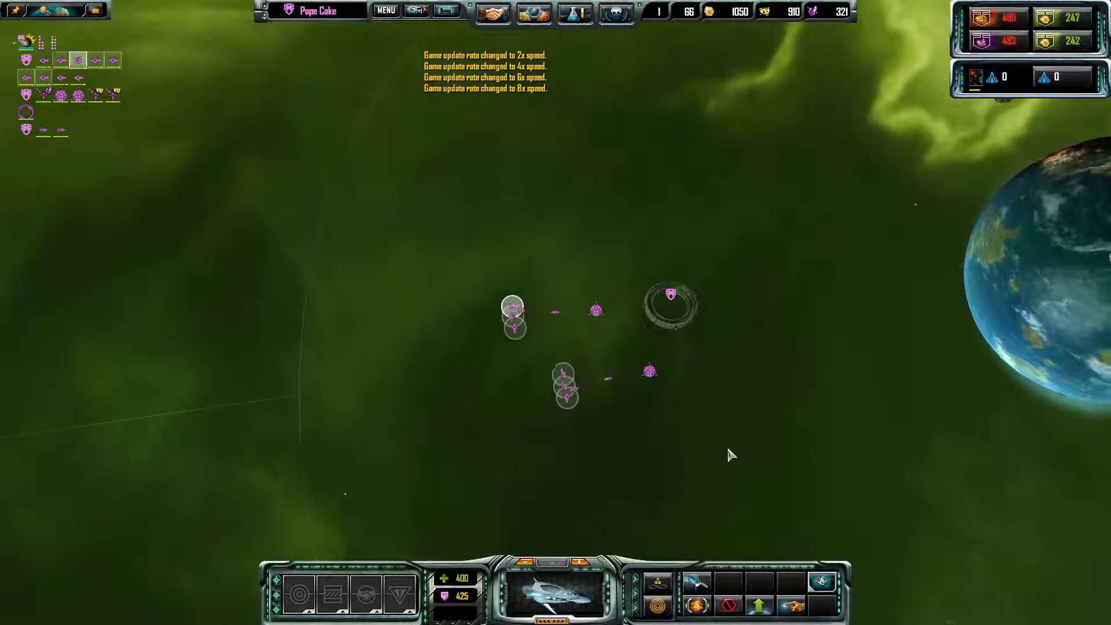
{"action": "scroll", "coordinate": [728, 451], "scroll_direction": "down", "scroll_amount": 5}
{"action": "left_click", "coordinate": [786, 341]}
{"action": "scroll", "coordinate": [786, 342], "scroll_direction": "down", "scroll_amount": 10}
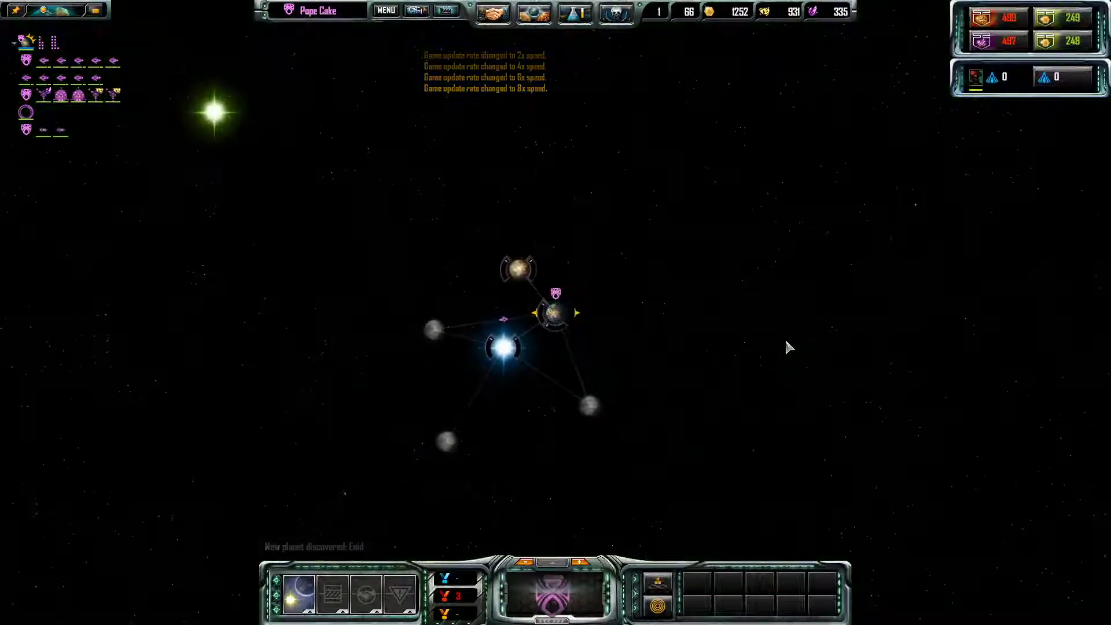
- Zoom and pan the star map to follow the scouts as Enid, Deiphobus and Parvamenon appear
{"action": "scroll", "coordinate": [560, 327], "scroll_direction": "up", "scroll_amount": 5}
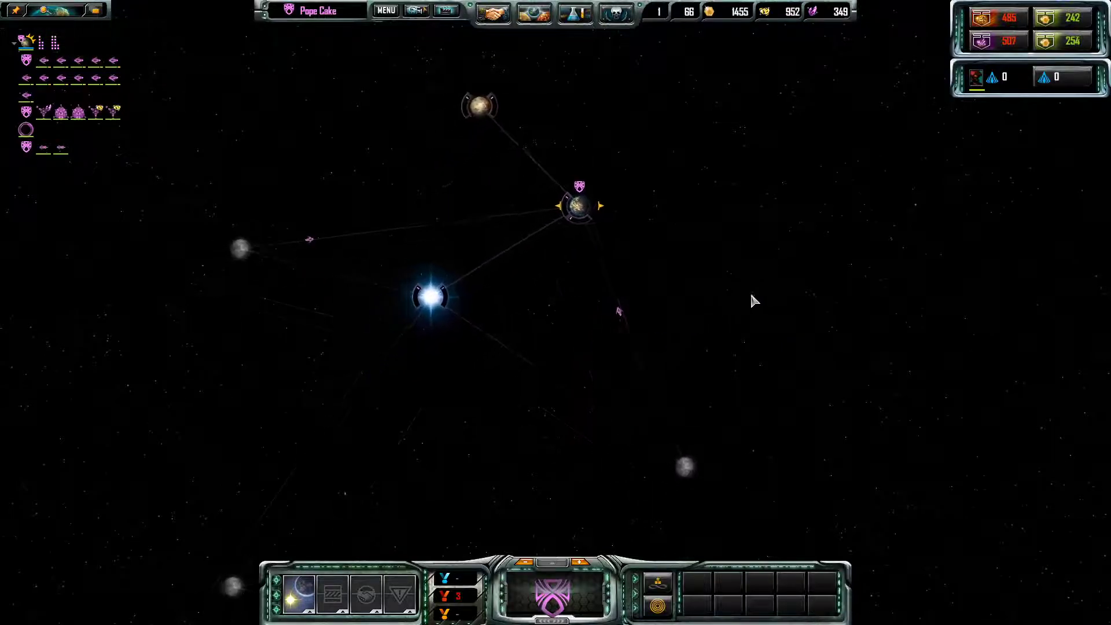
{"action": "scroll", "coordinate": [746, 301], "scroll_direction": "down", "scroll_amount": 6}
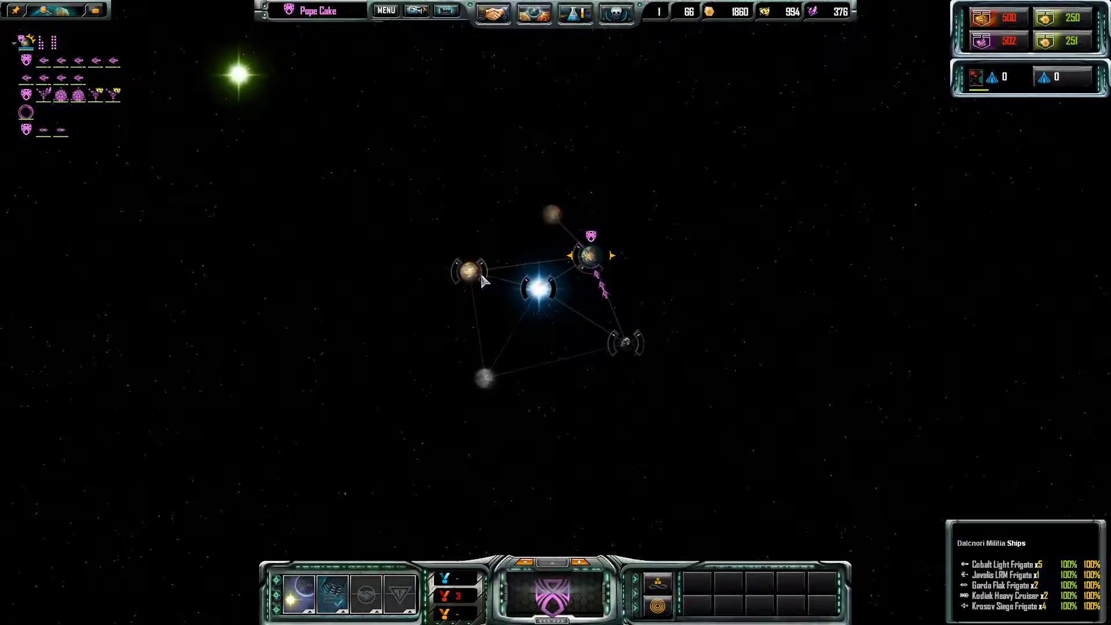
{"action": "mouse_move", "coordinate": [553, 217]}
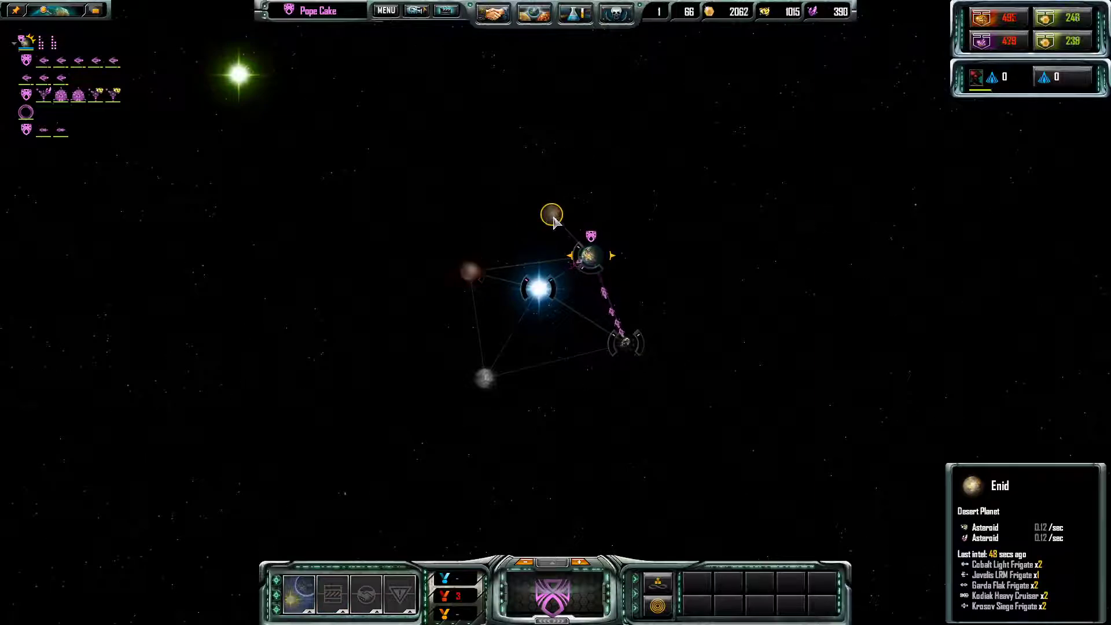
{"action": "mouse_move", "coordinate": [486, 378]}
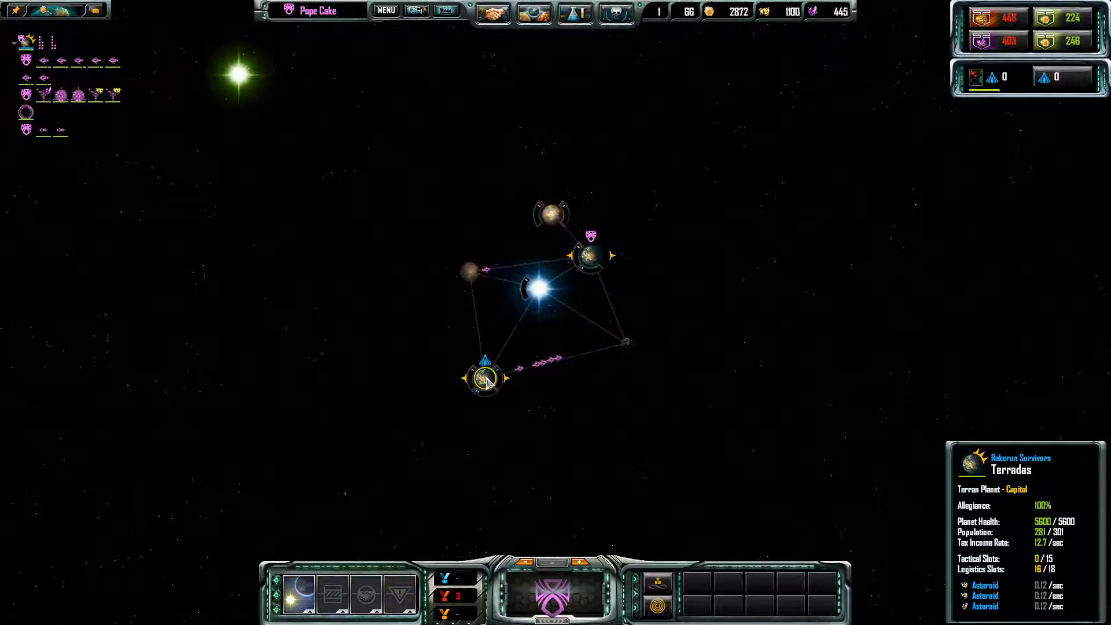
{"action": "scroll", "coordinate": [538, 295], "scroll_direction": "up", "scroll_amount": 3}
{"action": "scroll", "coordinate": [735, 271], "scroll_direction": "down", "scroll_amount": 4}
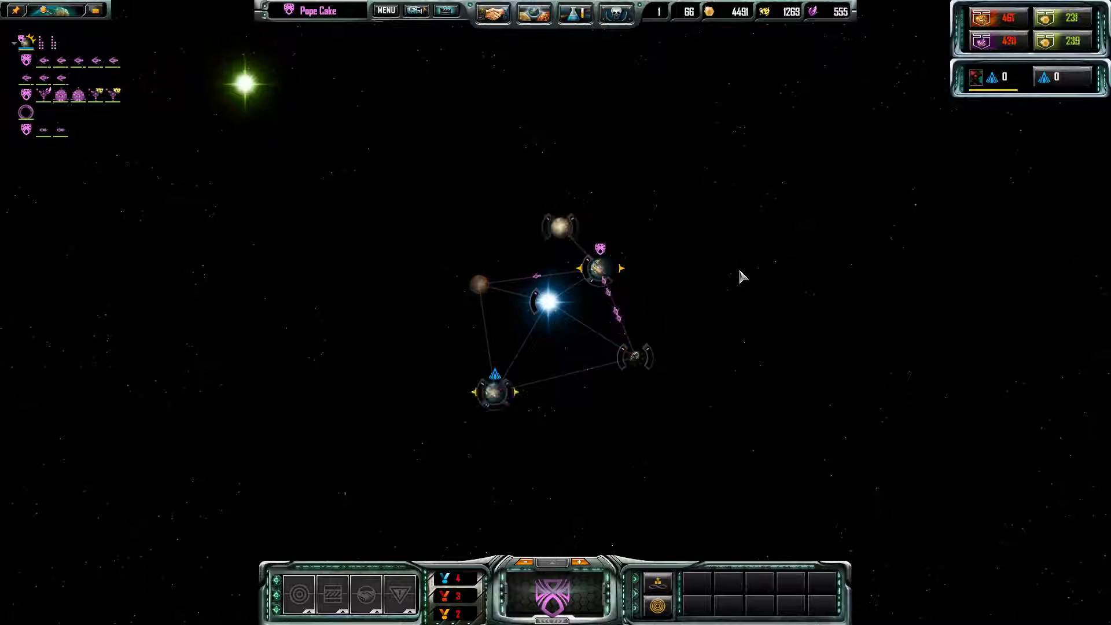
{"action": "scroll", "coordinate": [648, 273], "scroll_direction": "up", "scroll_amount": 3}
{"action": "scroll", "coordinate": [647, 273], "scroll_direction": "down", "scroll_amount": 2}
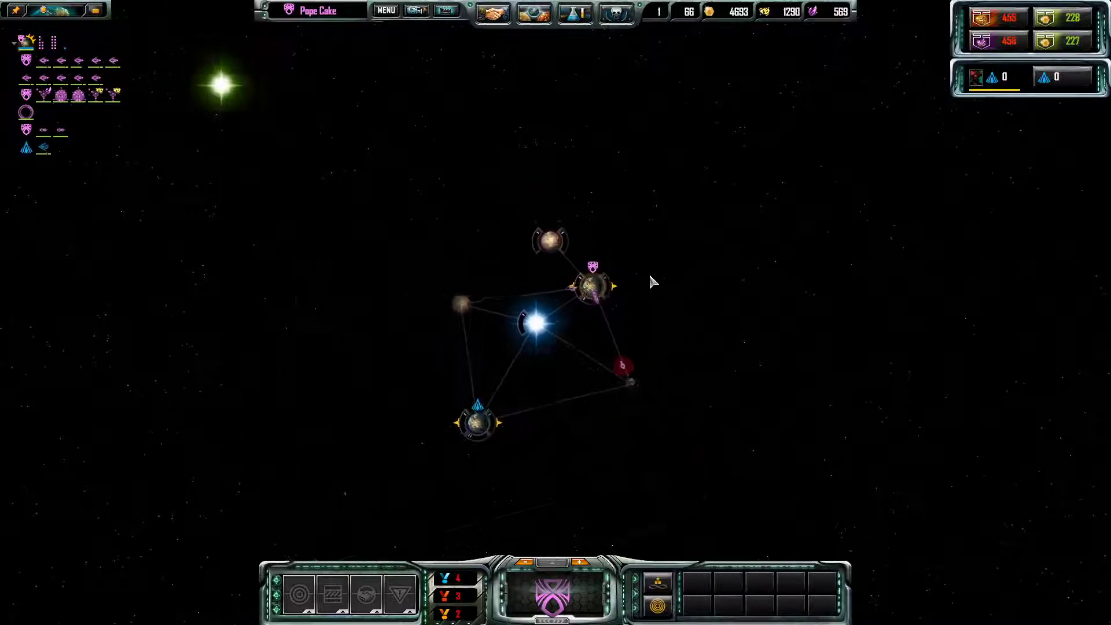
{"action": "scroll", "coordinate": [637, 275], "scroll_direction": "up", "scroll_amount": 3}
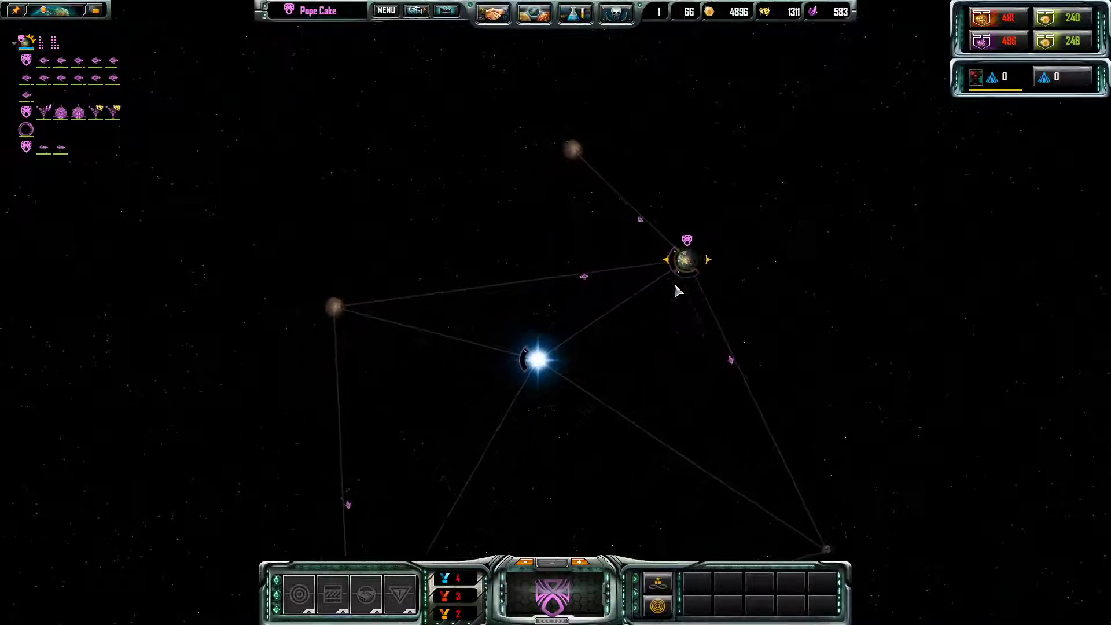
{"action": "key", "text": "Left"}
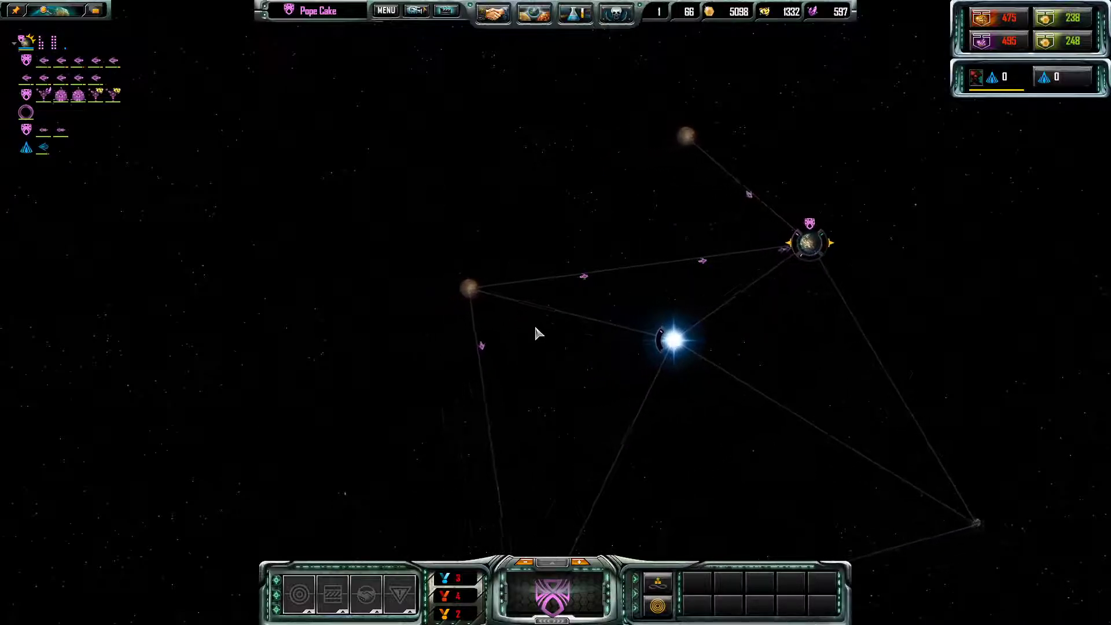
{"action": "key", "text": "alt+Tab"}
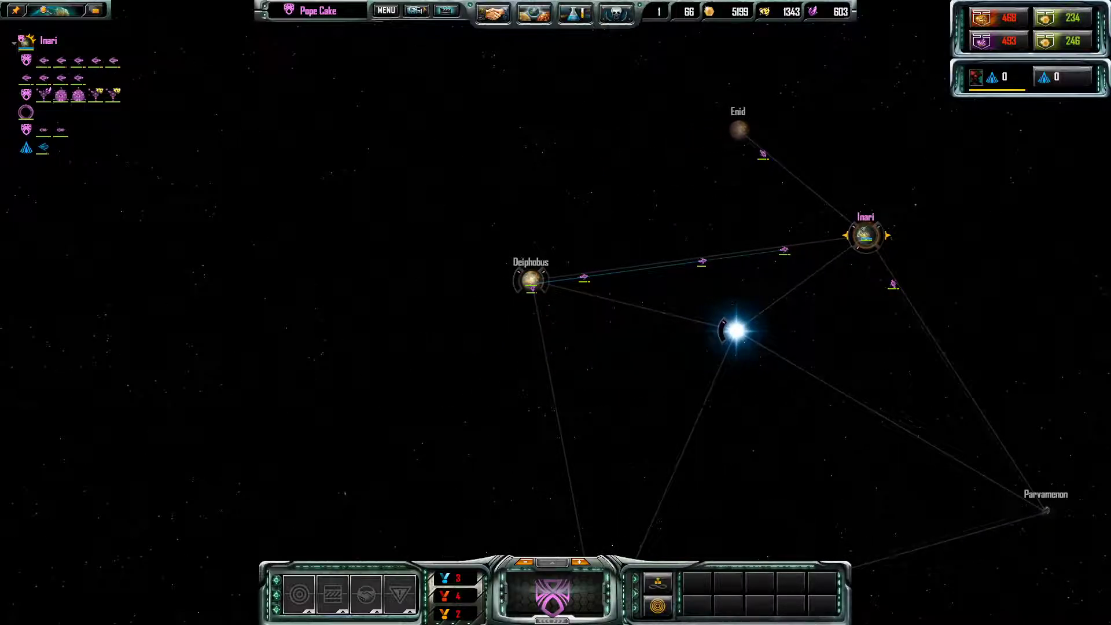